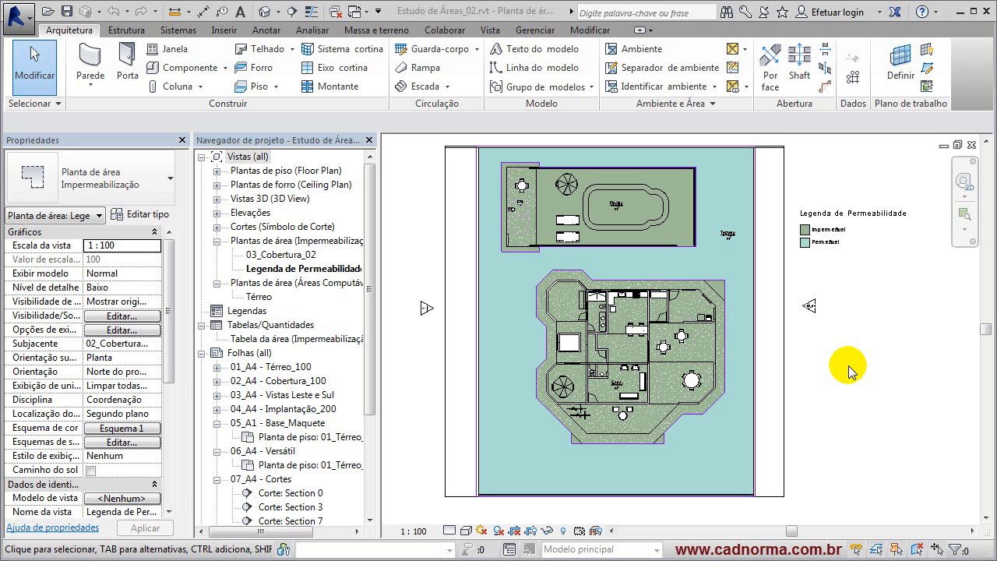
Step: Review the area schemes defined in the area and volume calculations of the permeability study project
click(692, 104)
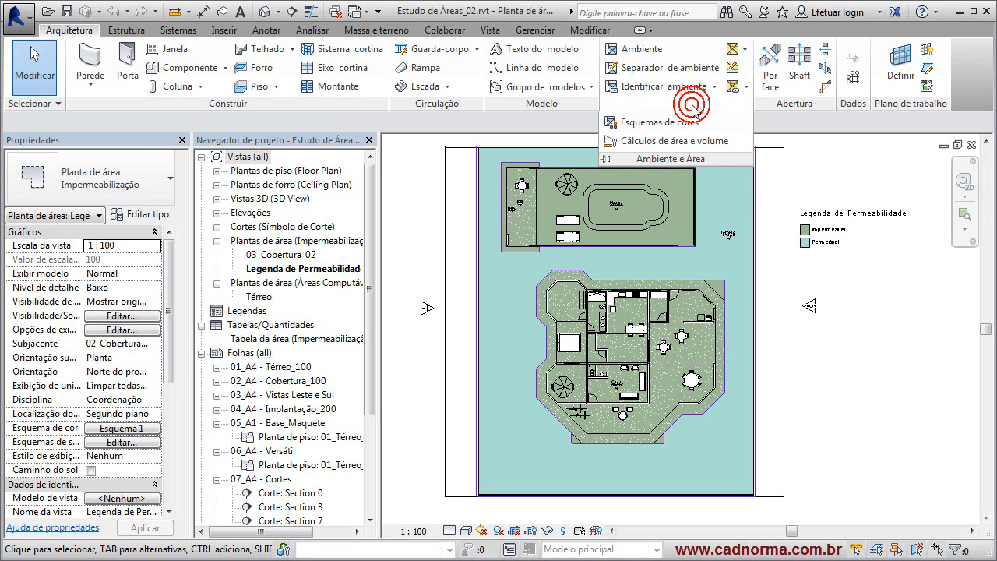
click(657, 143)
click(304, 130)
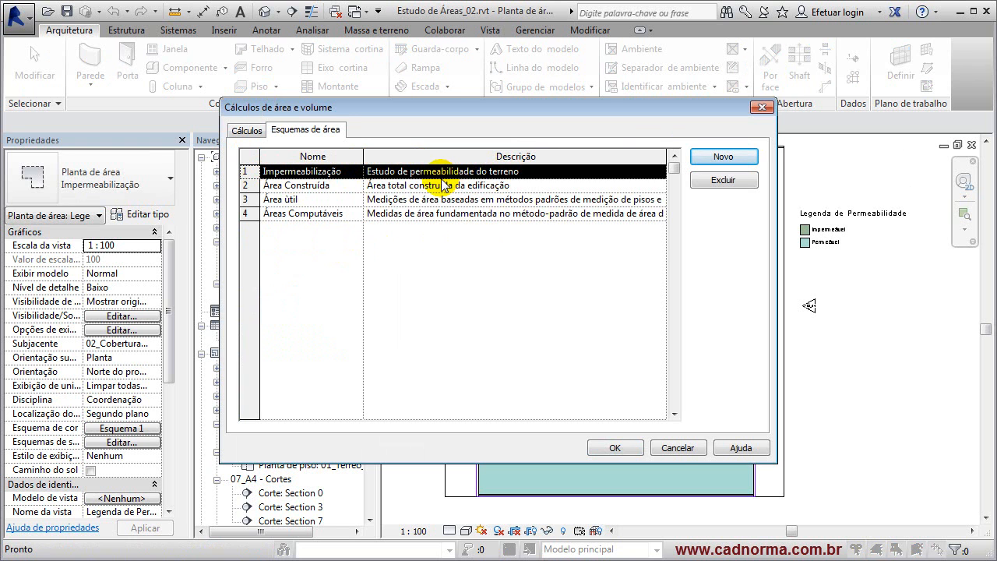
click(677, 450)
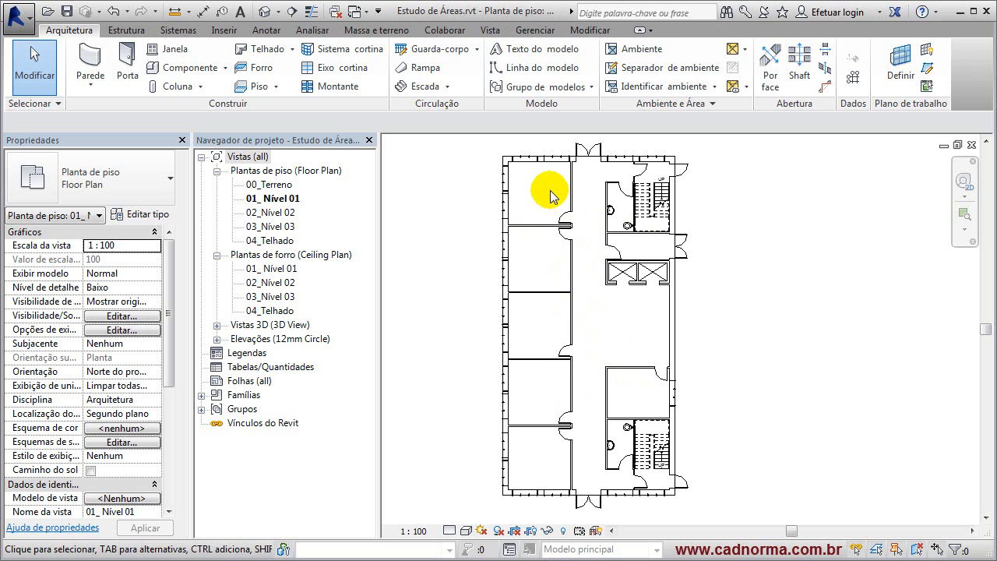
Step: Look through the floor plans 02_Nível 02 and 03_Nível 03 and return to 01_ Nível 01
double_click(272, 212)
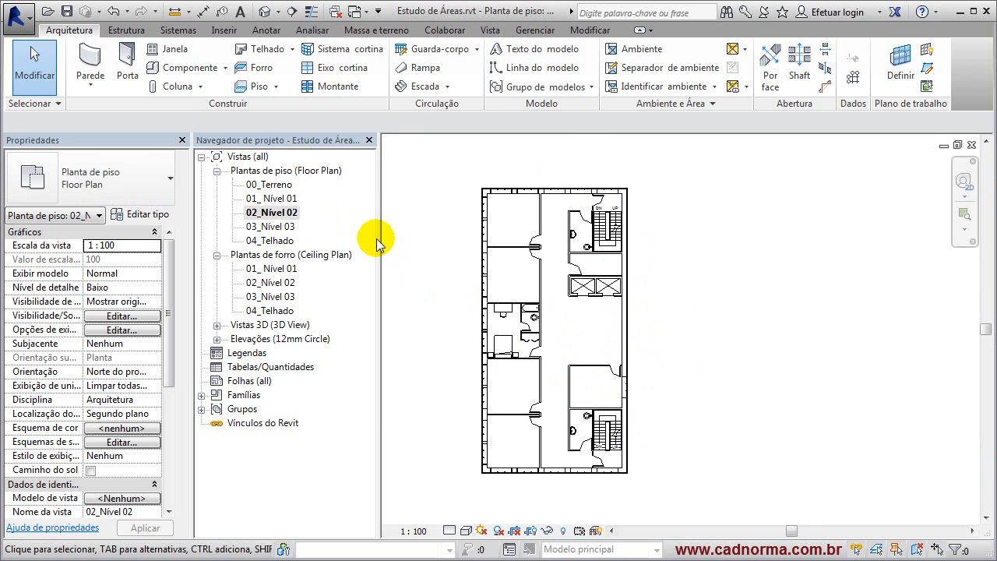
double_click(270, 227)
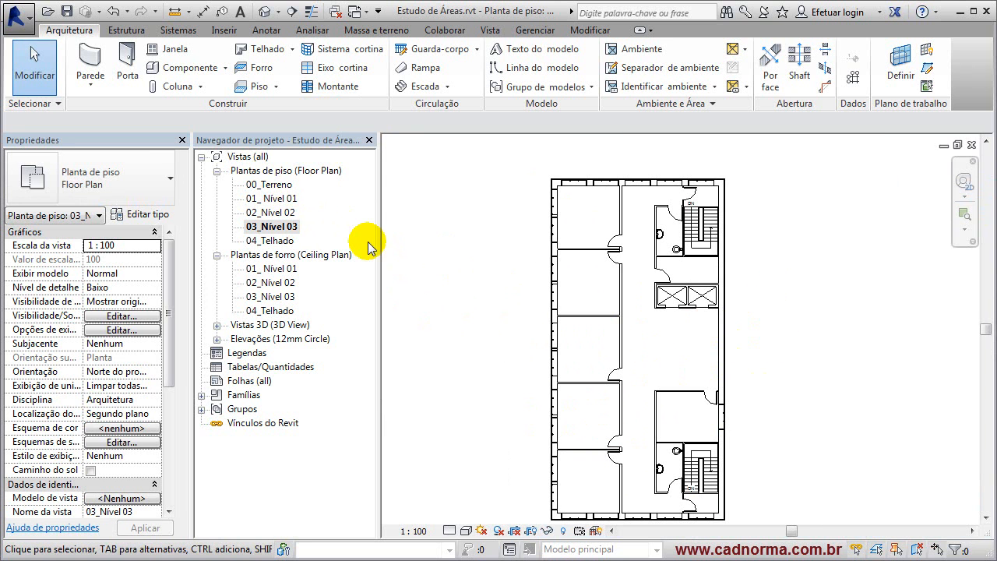
double_click(275, 199)
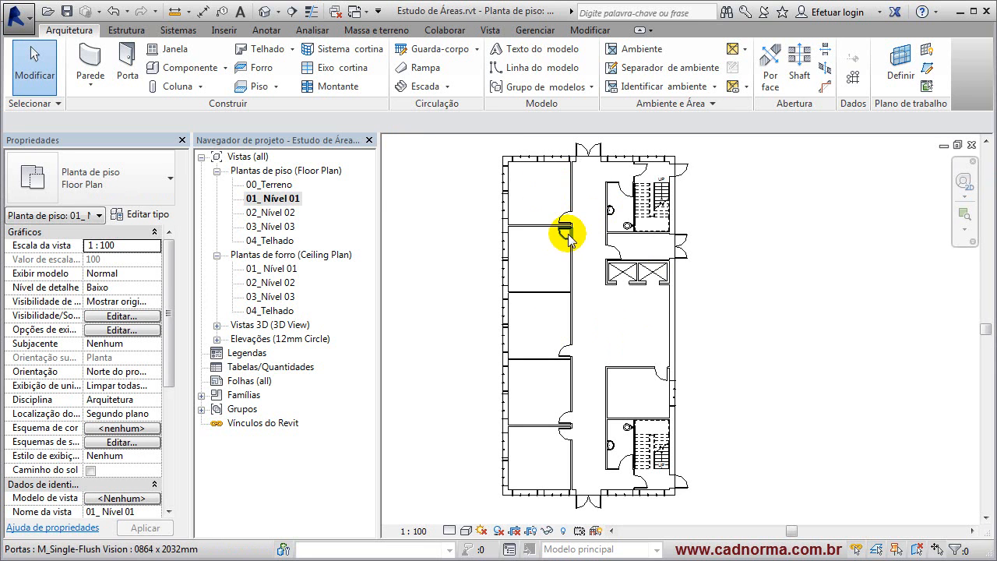
scroll(549, 200, up, 2)
scroll(543, 196, up, 1)
middle_drag(542, 195, 535, 261)
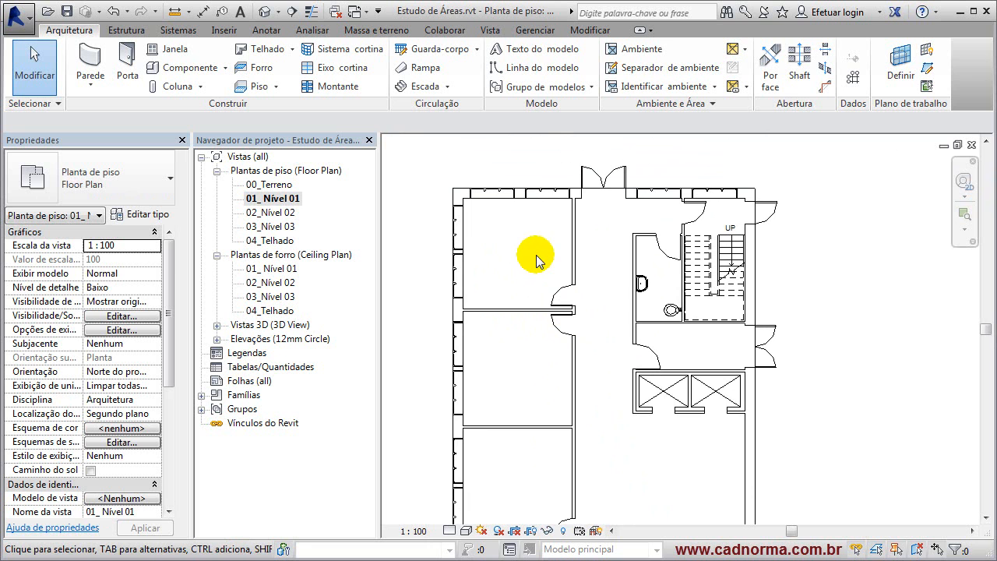
Step: Check which area schemes this building project has in its area and volume calculations
click(690, 103)
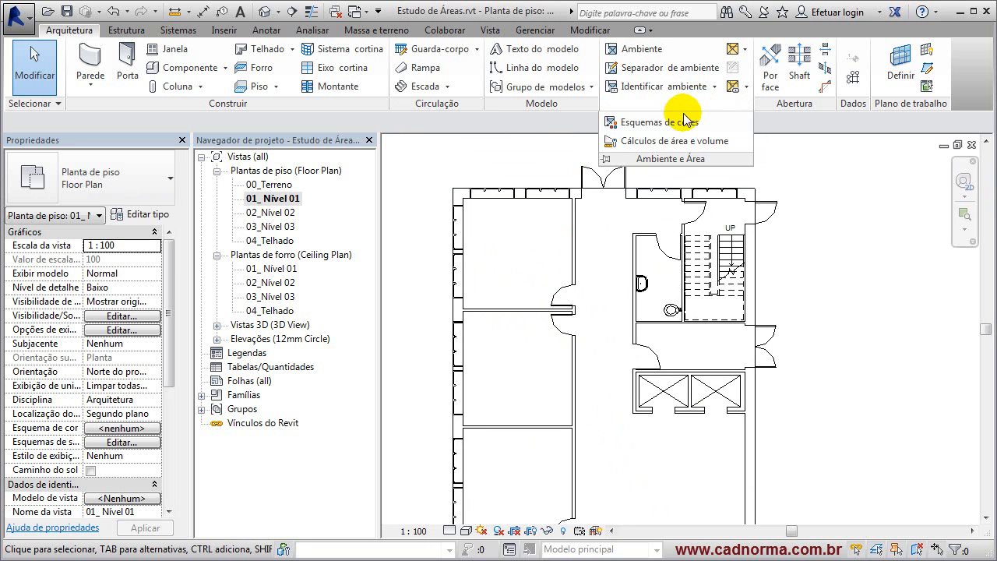
click(668, 140)
click(297, 132)
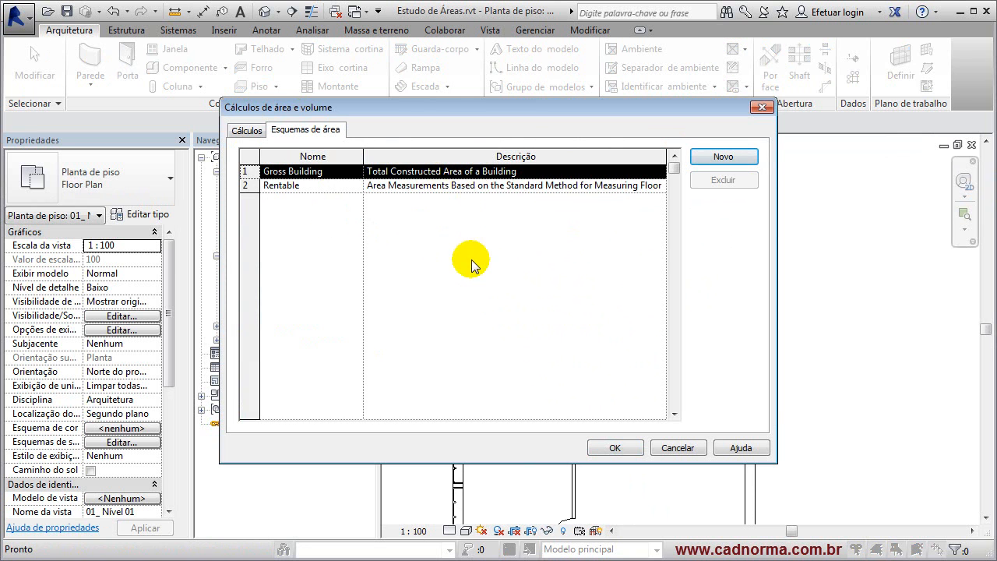
click(698, 448)
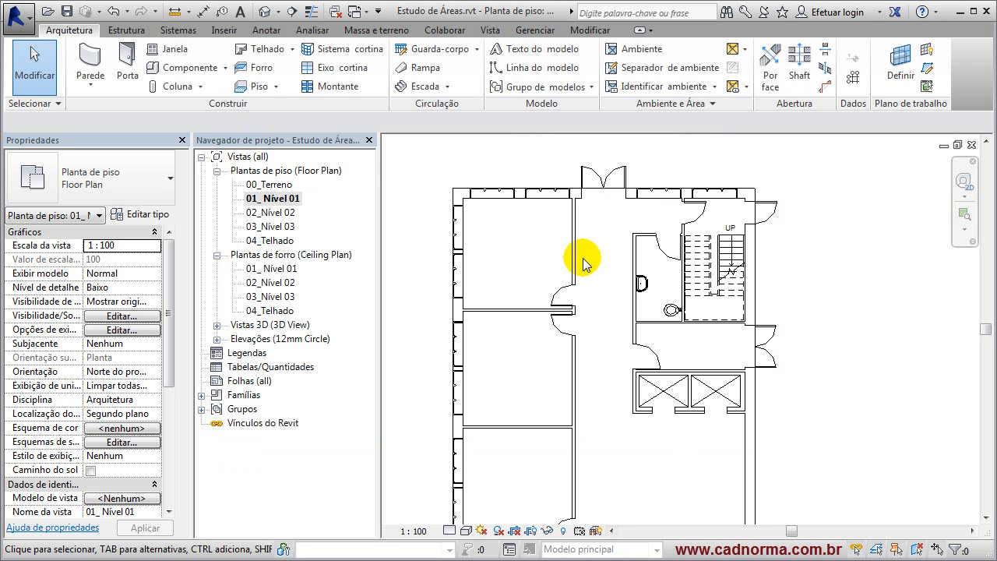
mouse_move(512, 229)
middle_down()
mouse_move(519, 243)
mouse_move(503, 244)
mouse_move(504, 233)
middle_up()
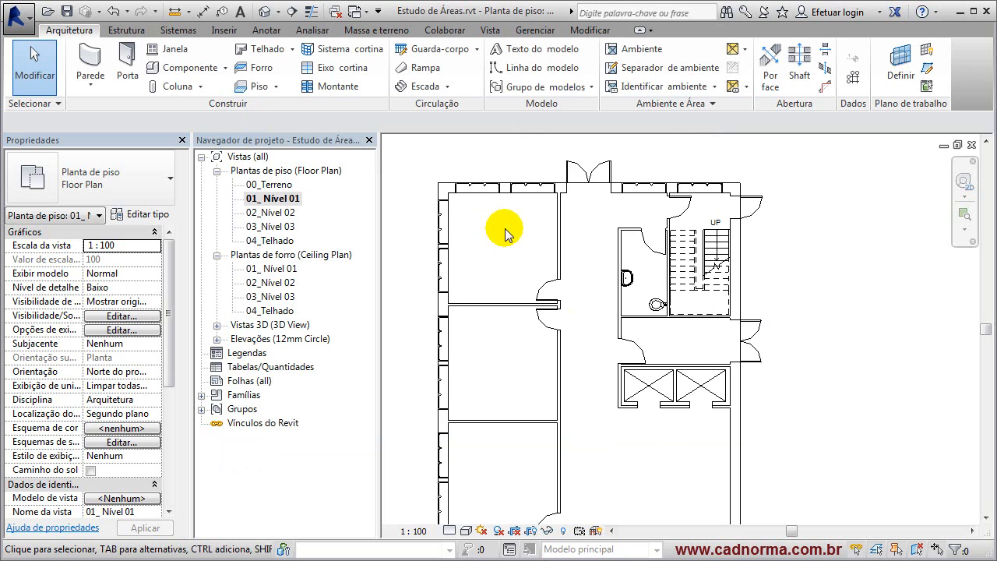
scroll(504, 227, up, 2)
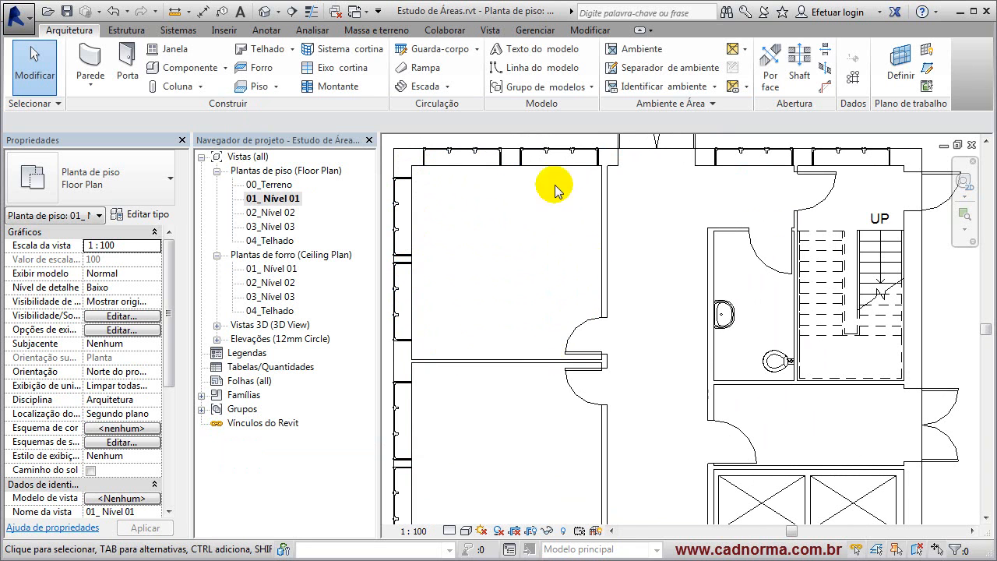
middle_drag(462, 193, 490, 200)
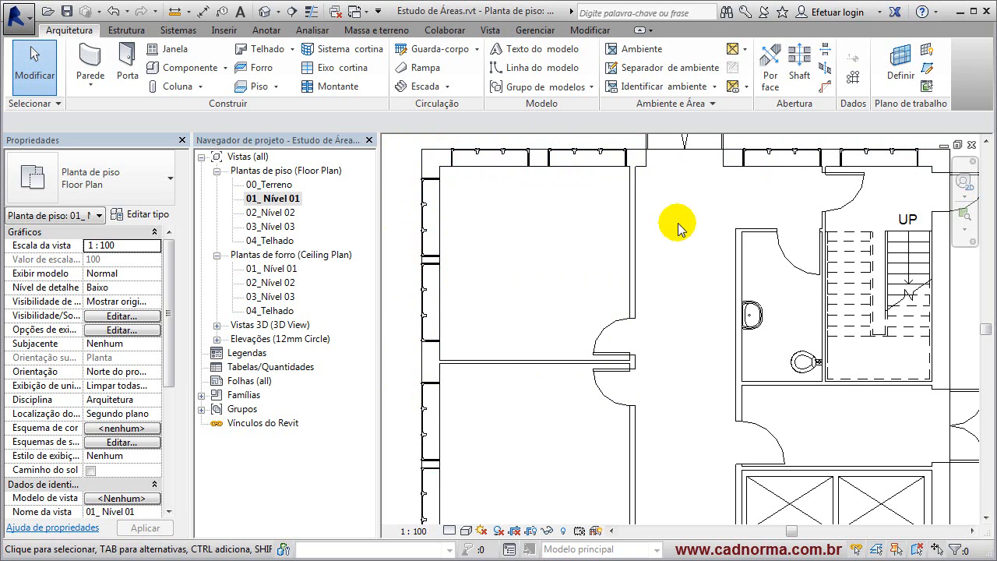
scroll(542, 246, down, 1)
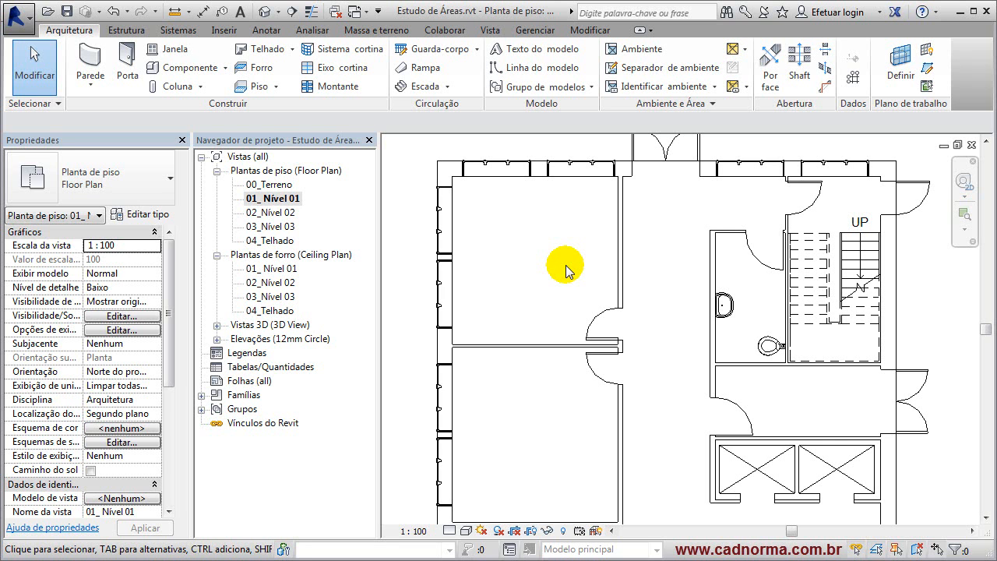
Step: Create a new area scheme in the area and volume calculations and name it Áreas Internas
click(689, 102)
click(656, 140)
click(304, 129)
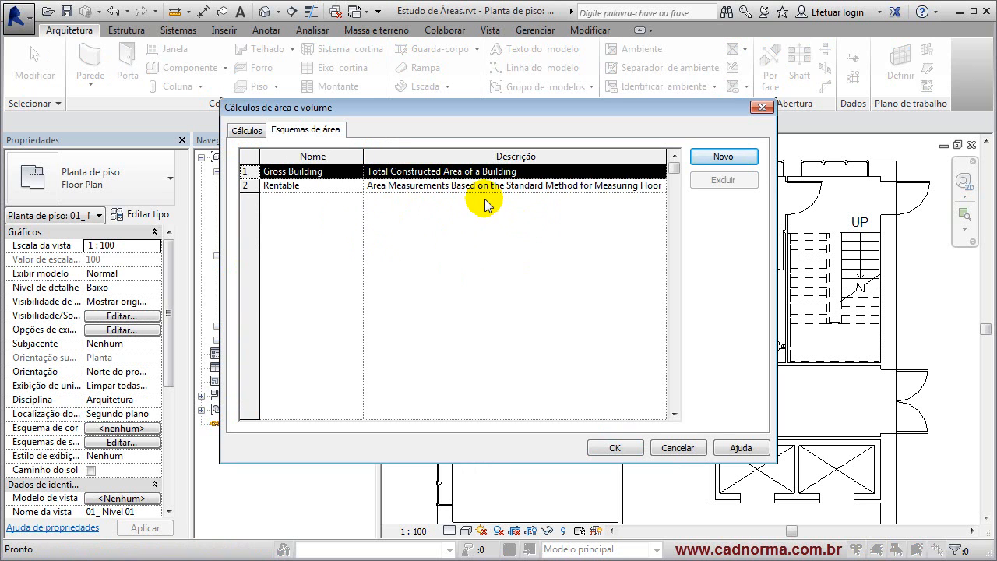
click(712, 157)
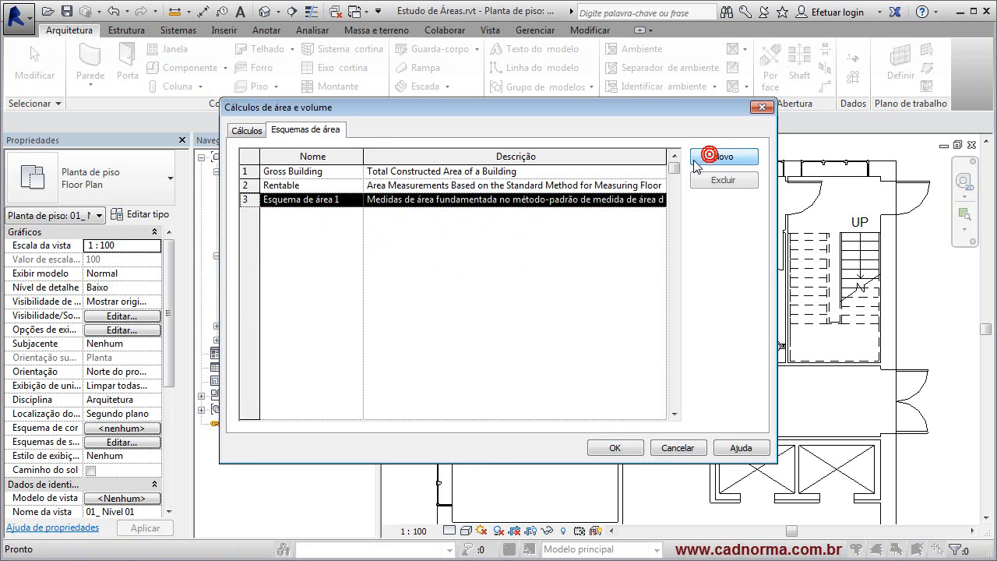
click(345, 198)
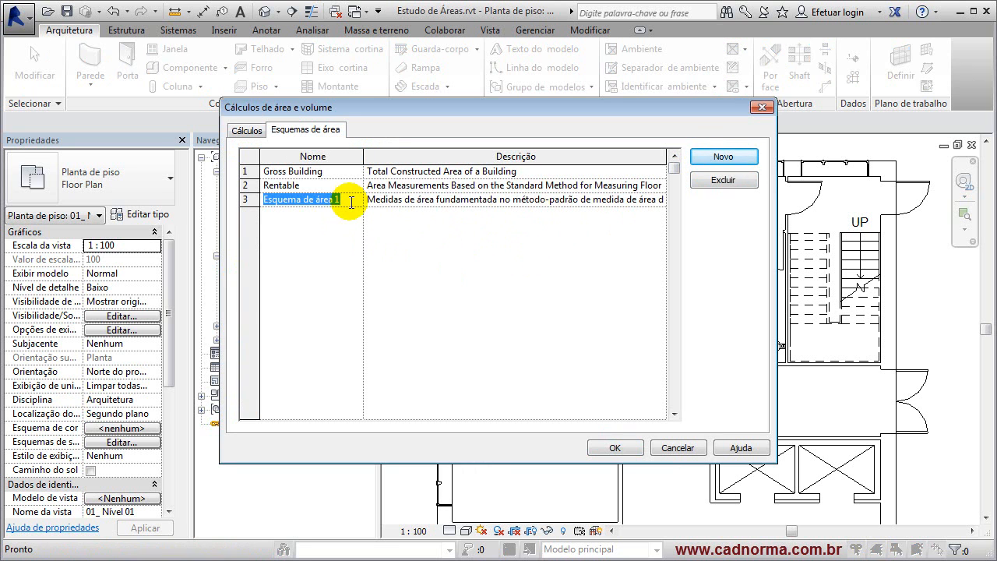
text(áreas Inter)
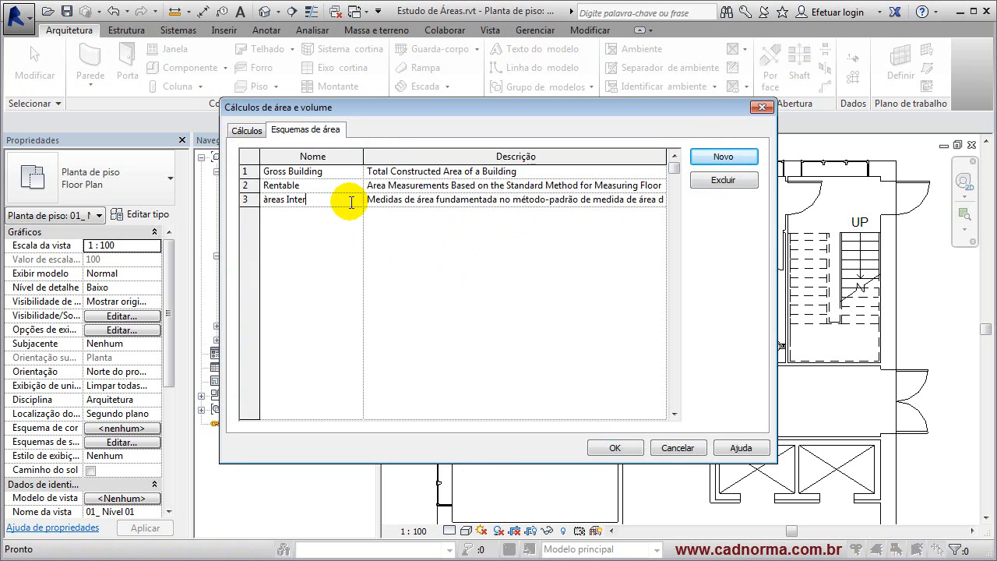
text(nas)
Step: Replace the Áreas Internas scheme's description with "Computável ou não, Privativa ou Comum" and accept the settings
click(366, 200)
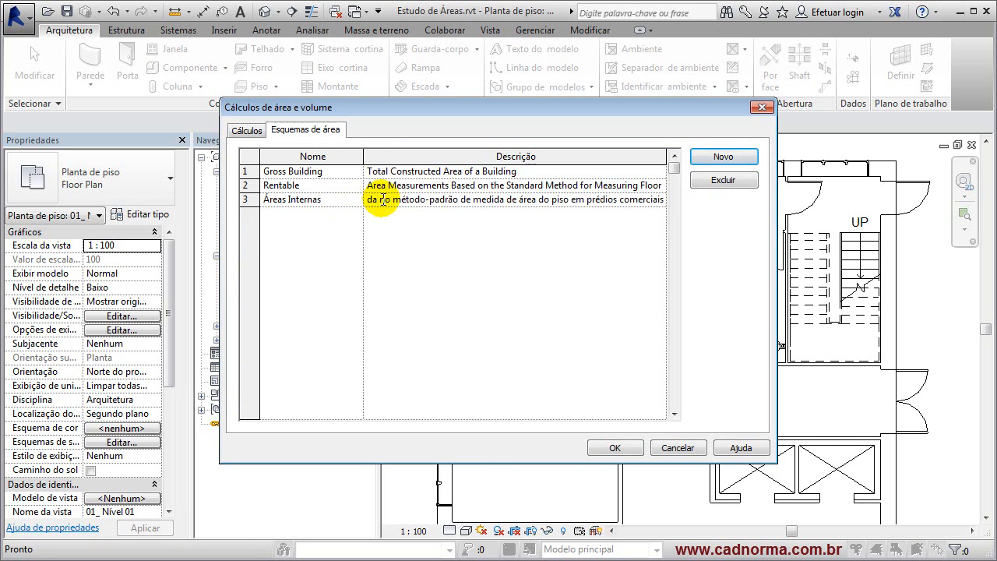
key(Home)
key(shift+End)
key(Delete)
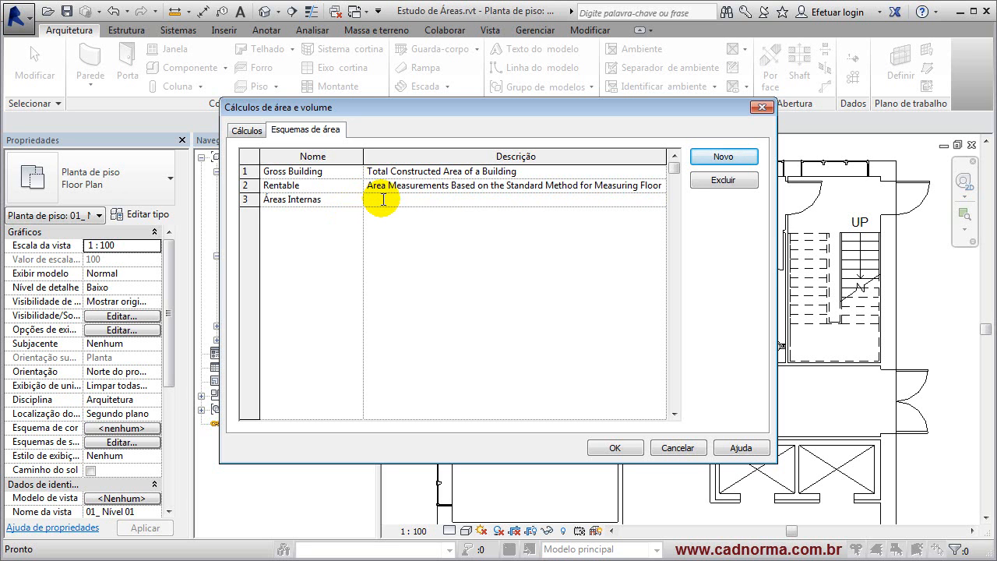
text(Computável ou não, Privativa u Comum)
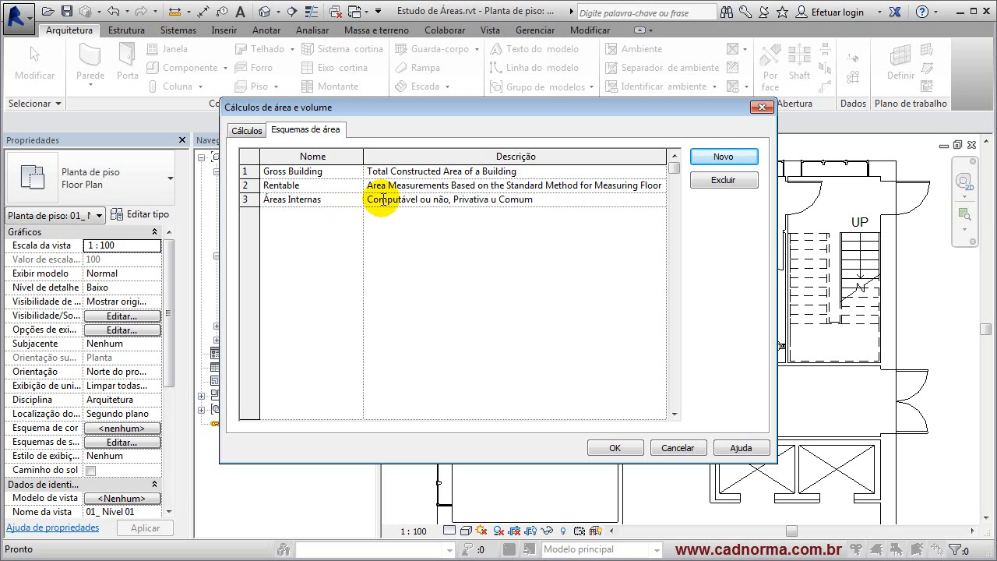
text(o)
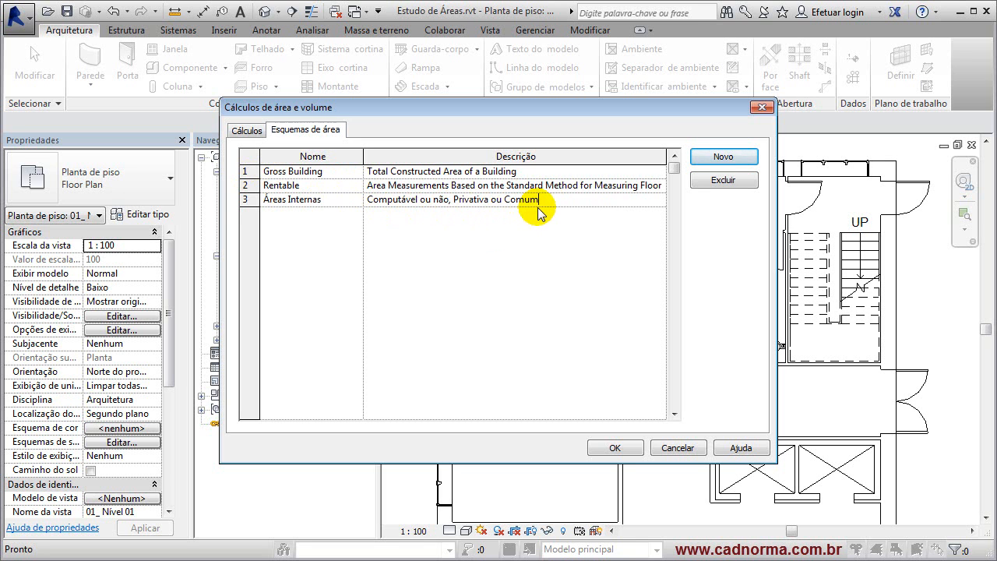
click(613, 448)
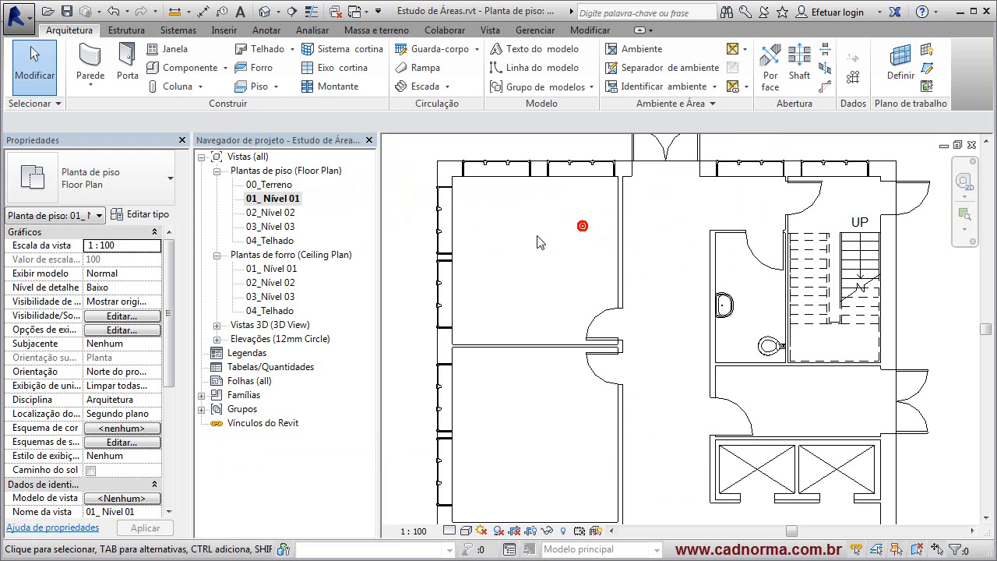
Step: Create Áreas Internas area plans for levels 01_ Nível 01, 02_Nível 02 and 03_Nível 03 without automatic boundary lines on exterior walls
scroll(724, 237, down, 2)
middle_drag(674, 226, 572, 232)
click(731, 48)
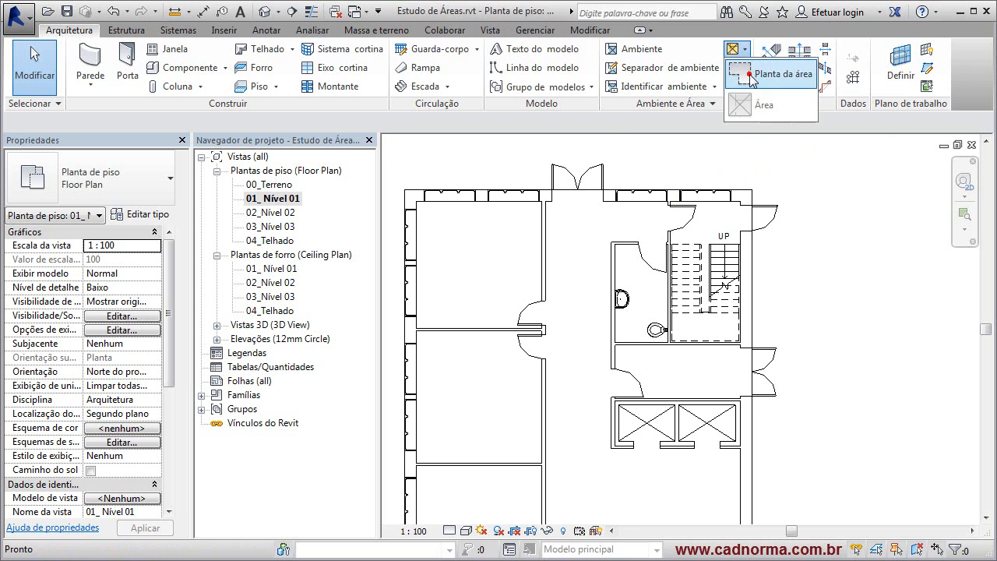
click(751, 76)
click(516, 154)
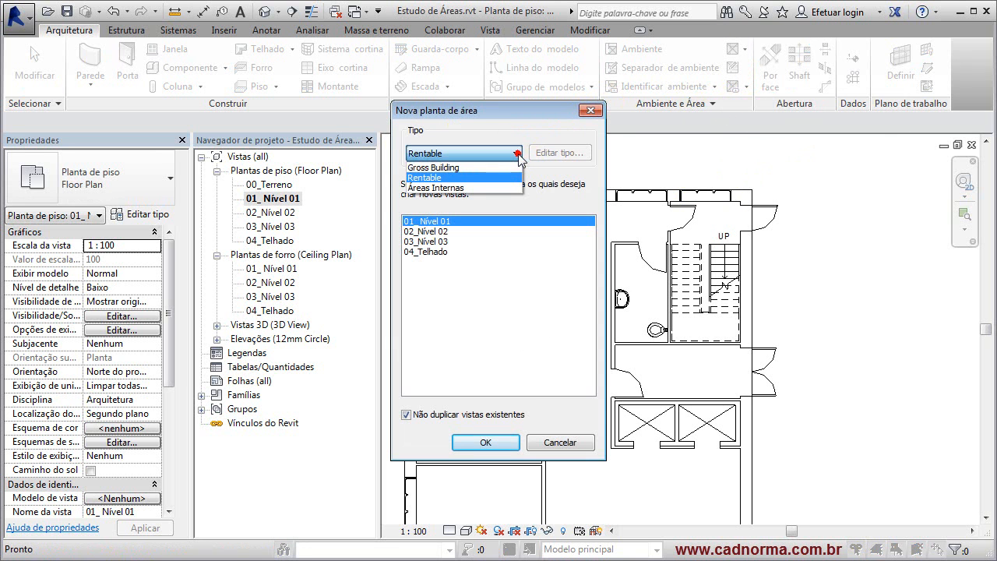
click(438, 187)
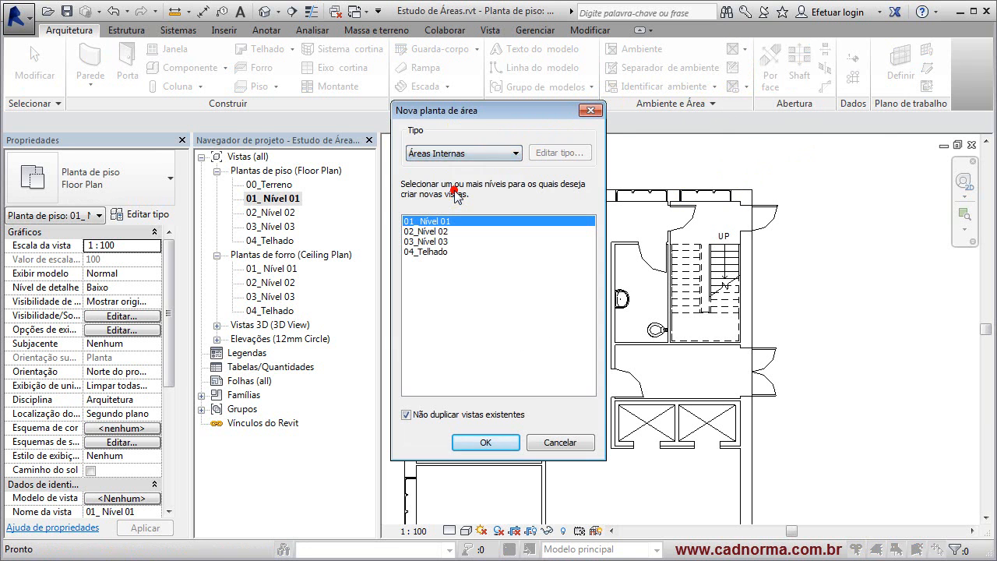
shift+click(441, 242)
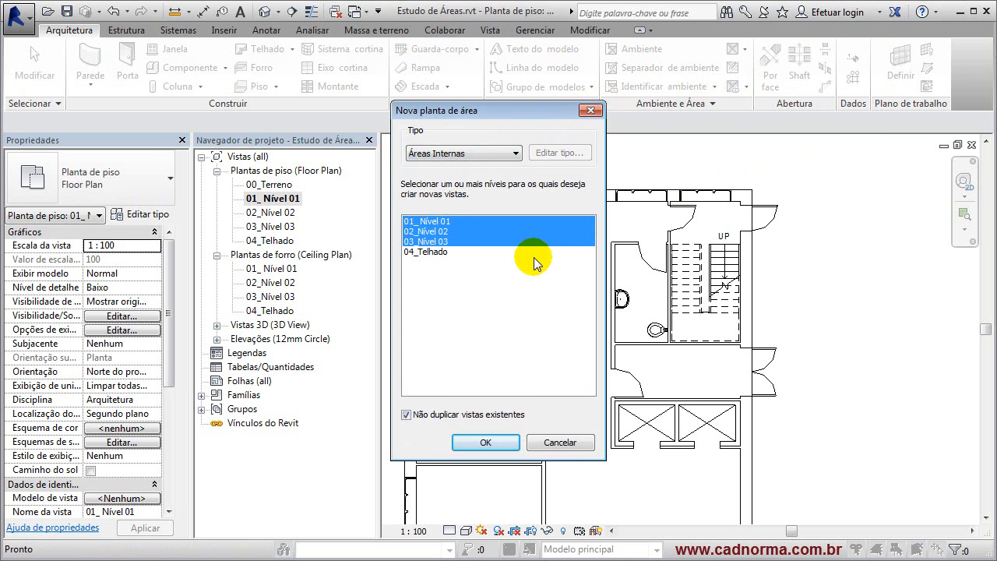
click(486, 442)
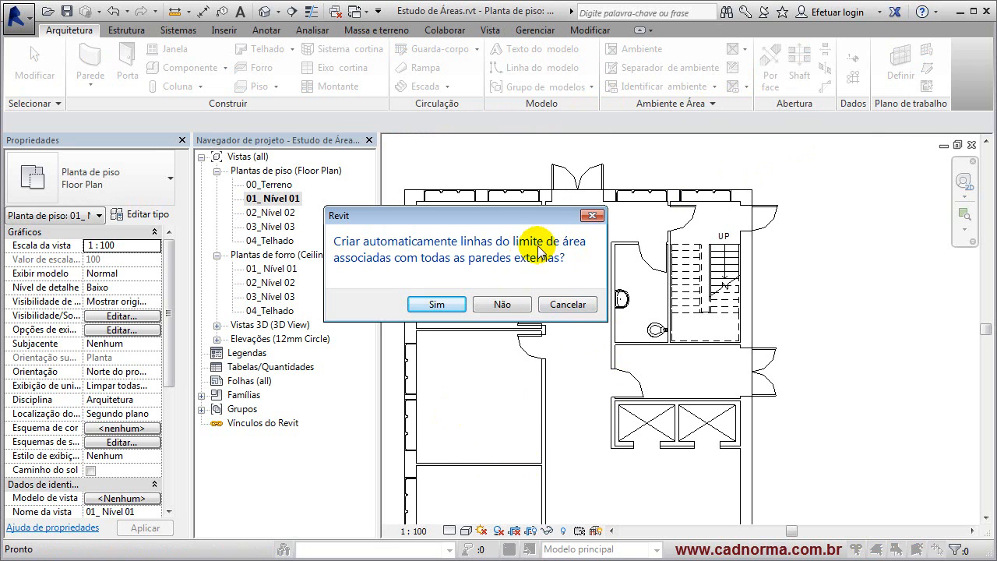
click(502, 304)
click(502, 305)
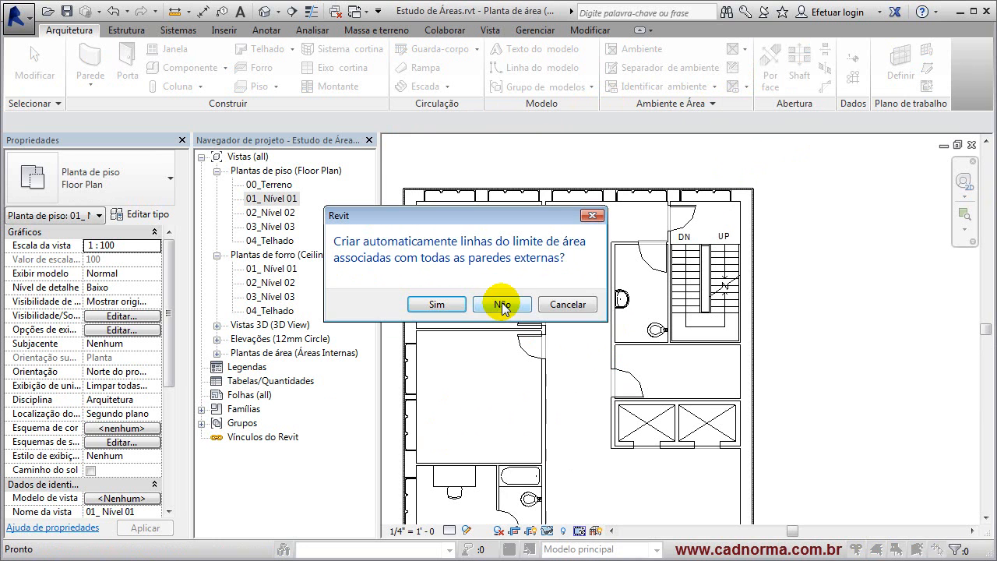
Step: Expand the Áreas Internas area plans in the project browser and open the 01_ Nível 01 plan
click(341, 352)
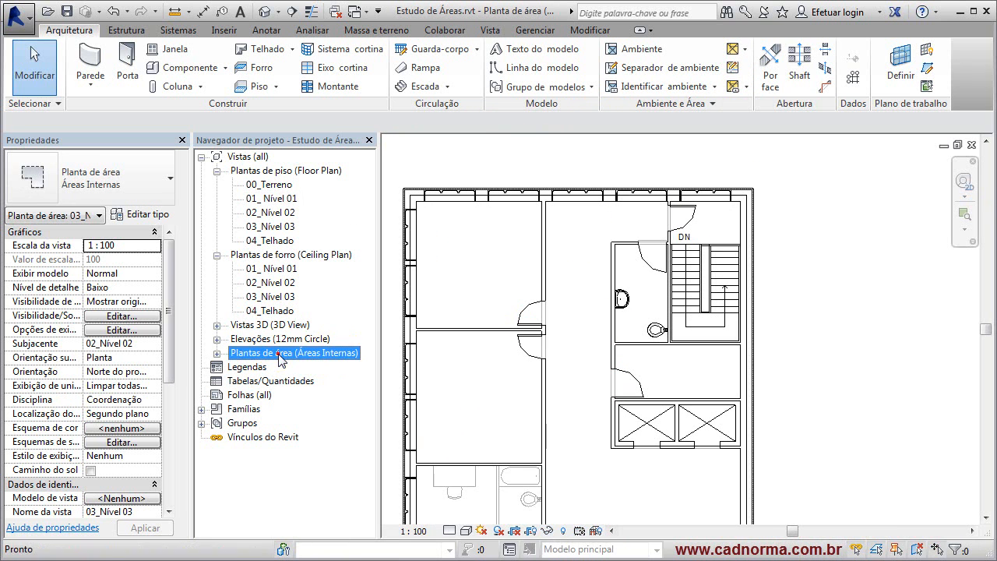
click(217, 354)
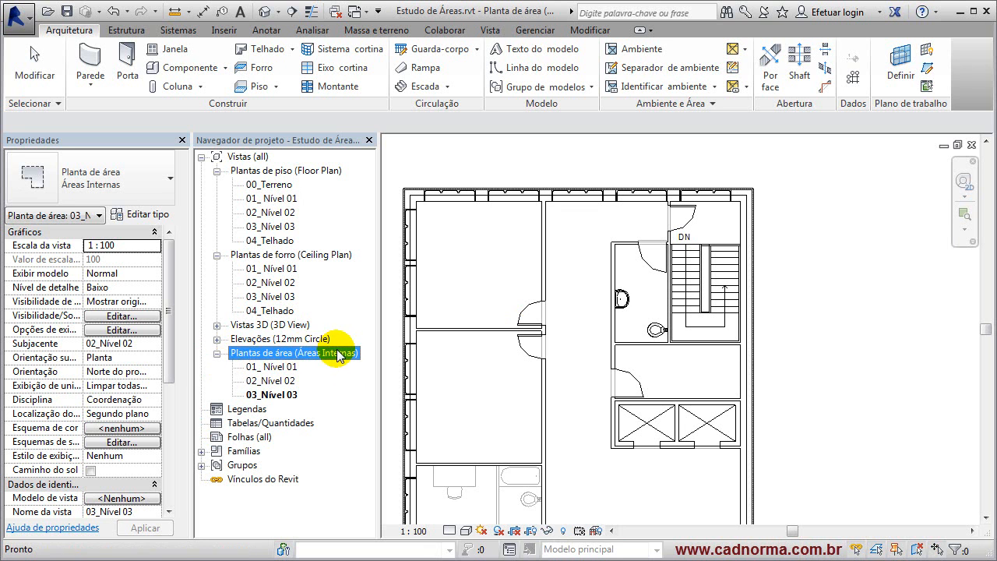
click(803, 449)
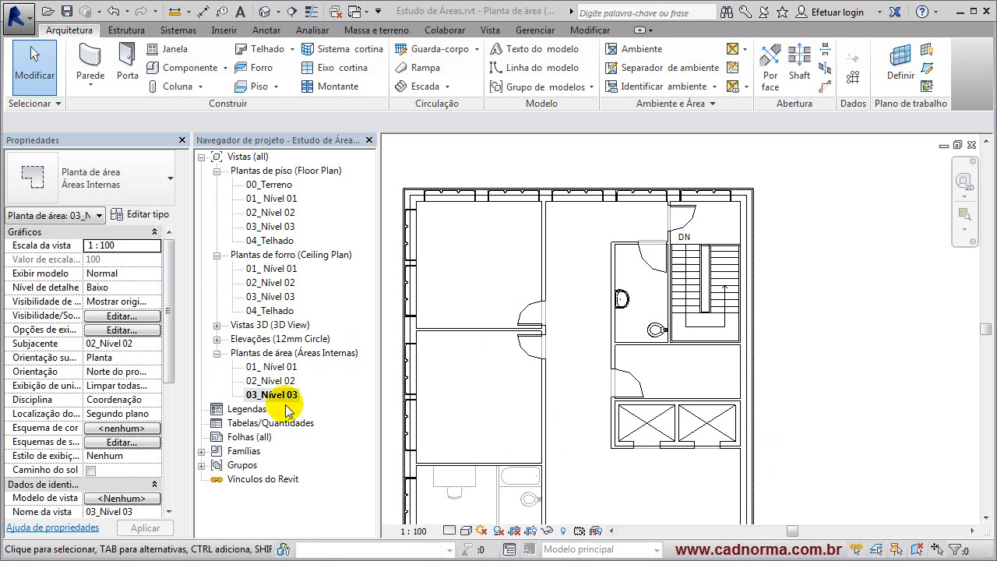
click(269, 367)
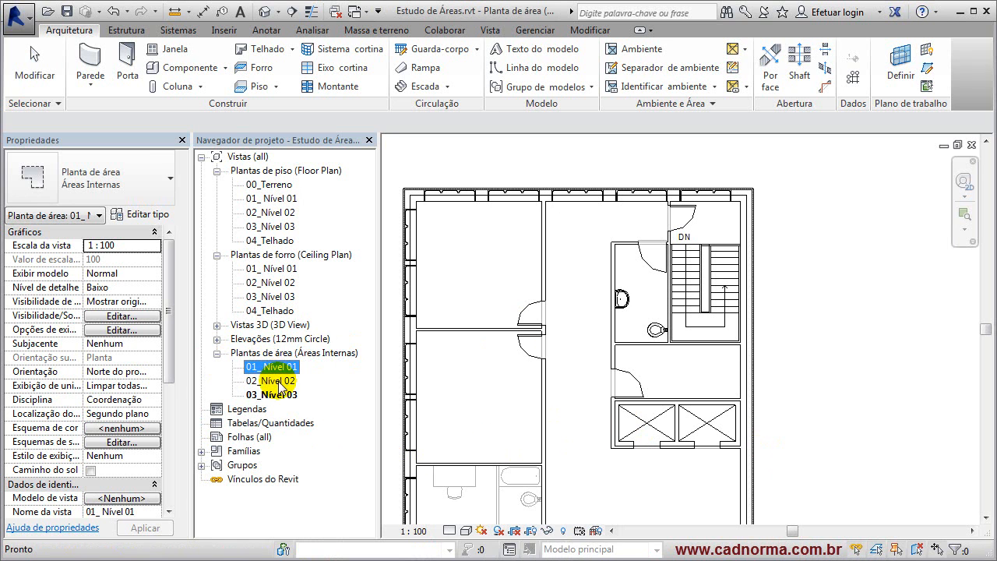
double_click(290, 370)
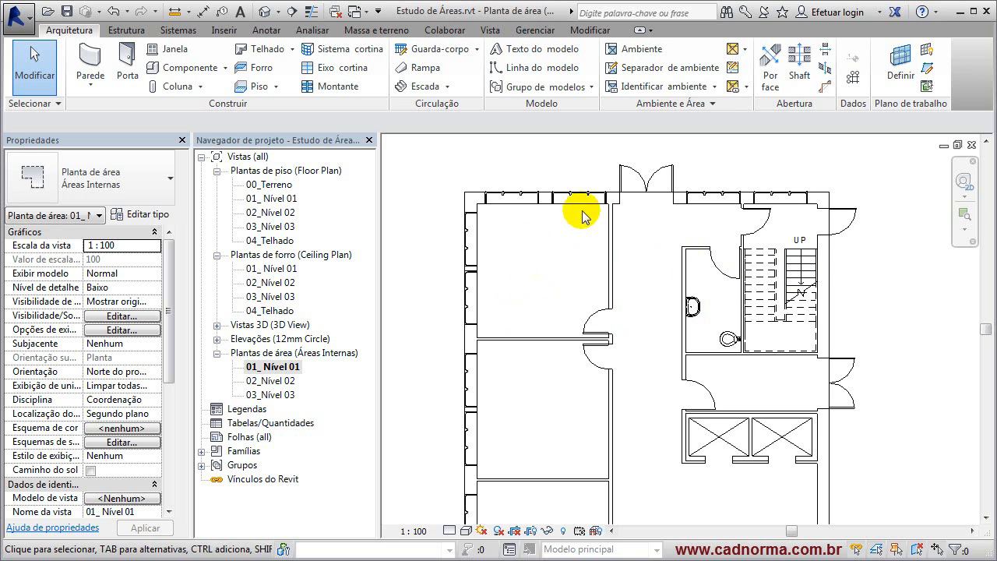
Step: Pick the walls enclosing the plan's upper-left room as area boundary lines, with area rules applied
click(732, 70)
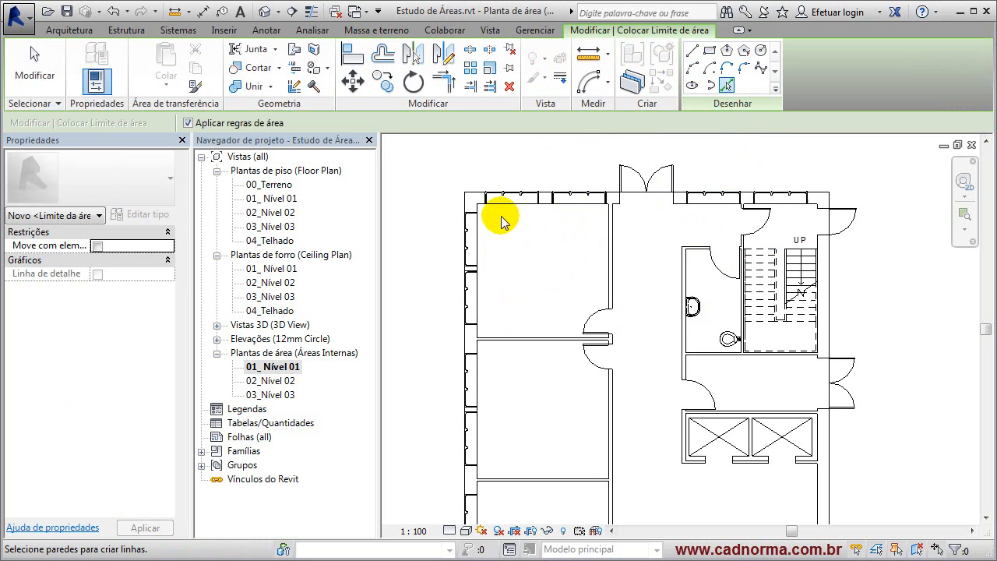
click(474, 245)
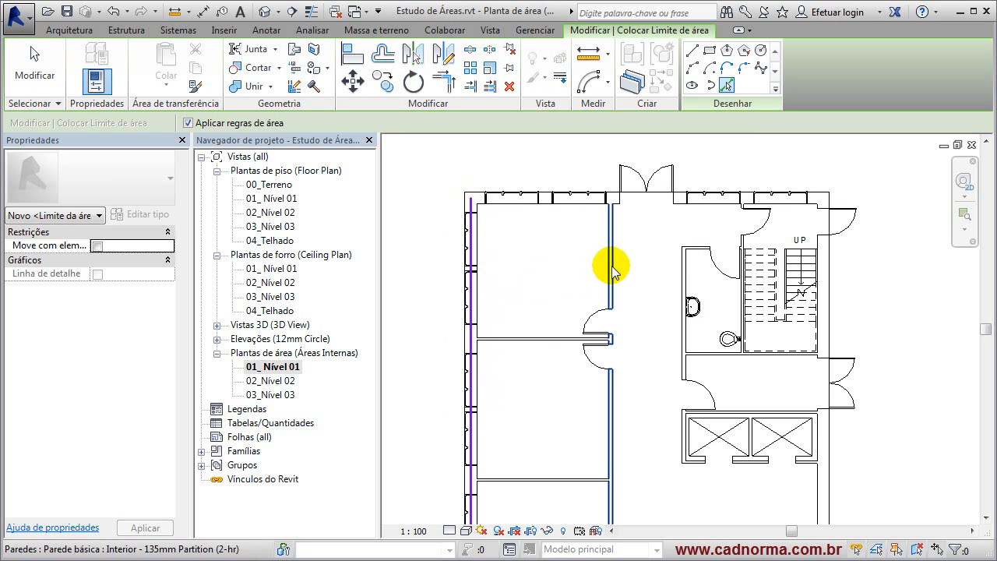
click(545, 341)
click(518, 199)
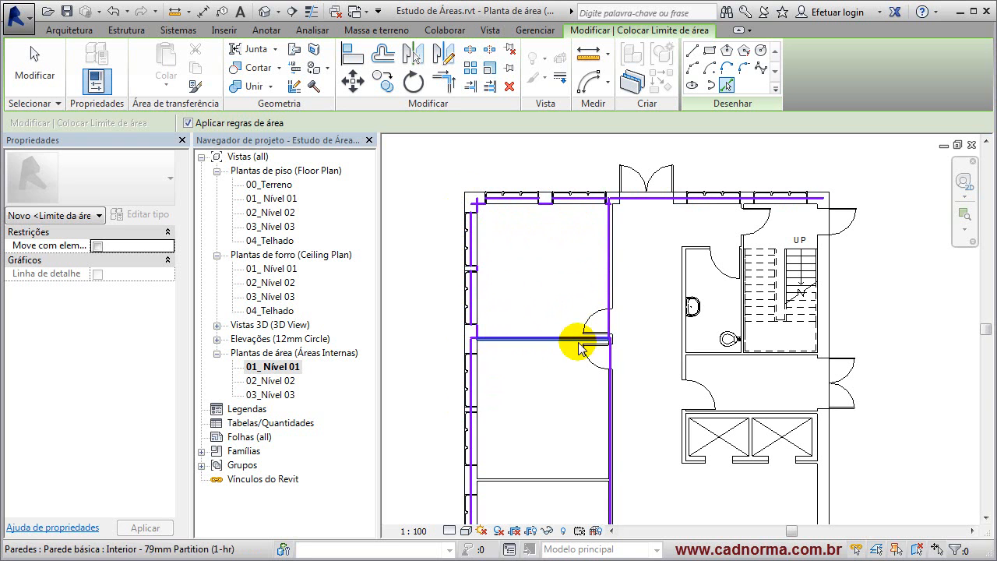
scroll(465, 323, up, 4)
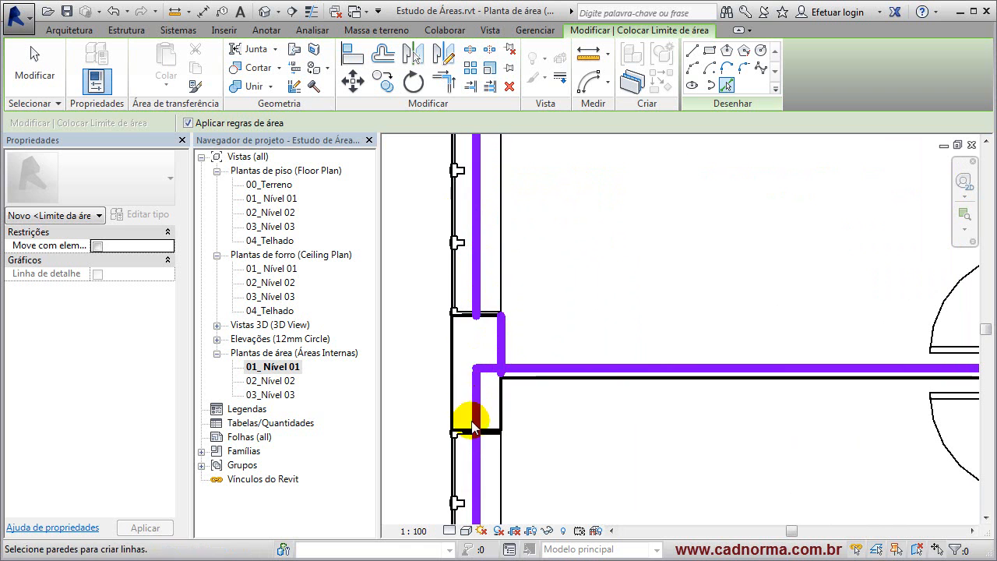
click(479, 387)
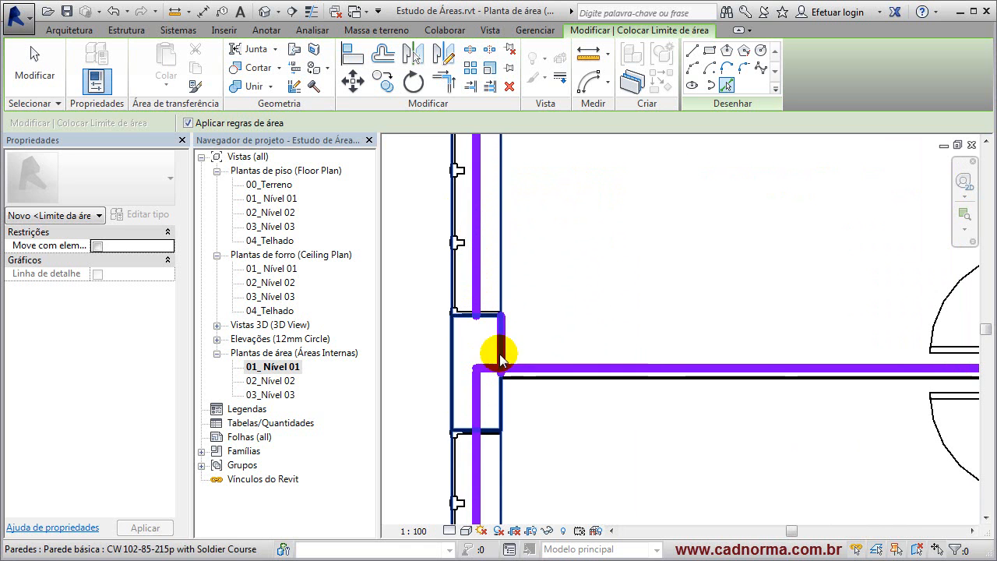
scroll(579, 258, down, 4)
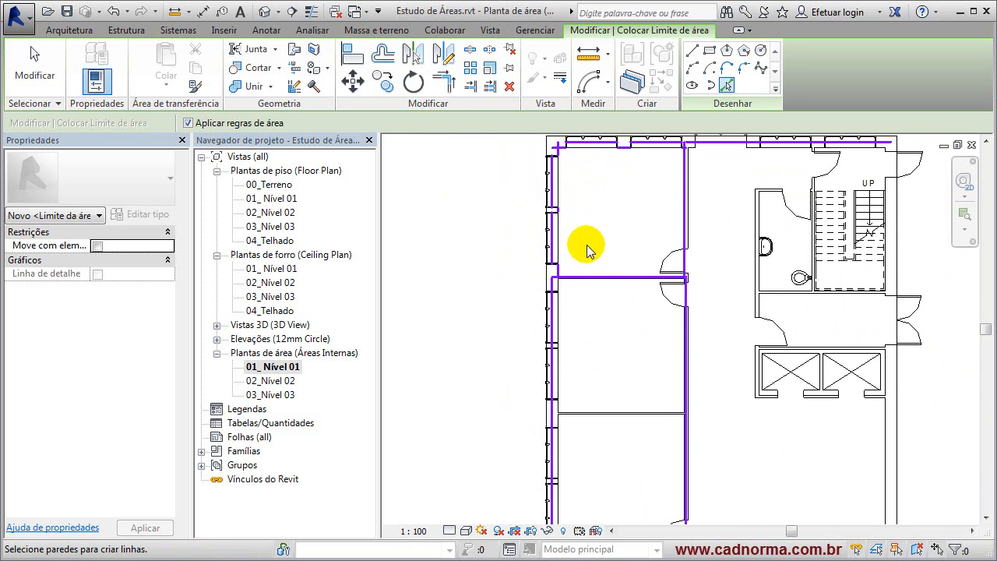
middle_drag(611, 226, 515, 291)
click(518, 203)
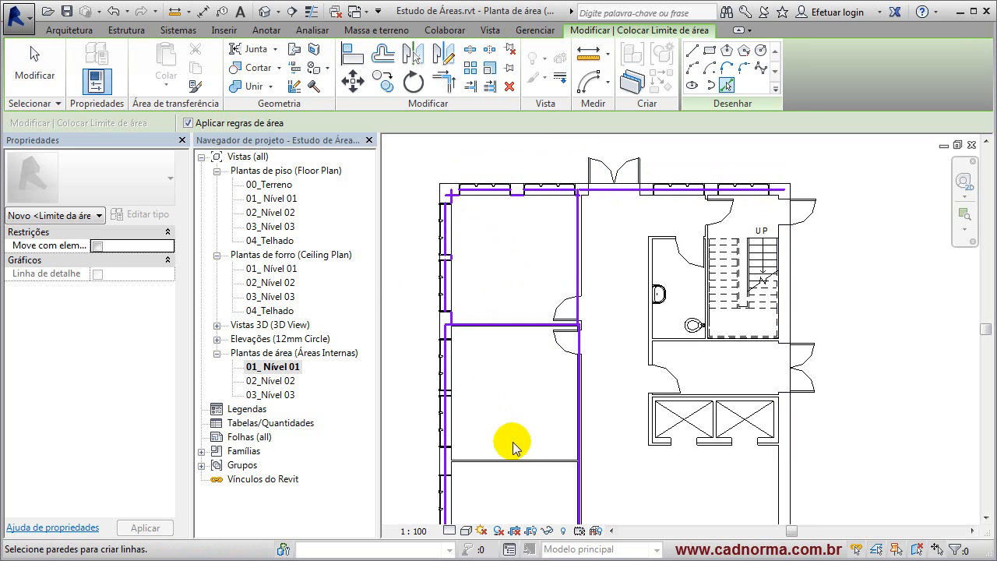
Step: Switch to the Revit 2014 help page and read how window height governs area boundary placement on exterior walls
click(511, 560)
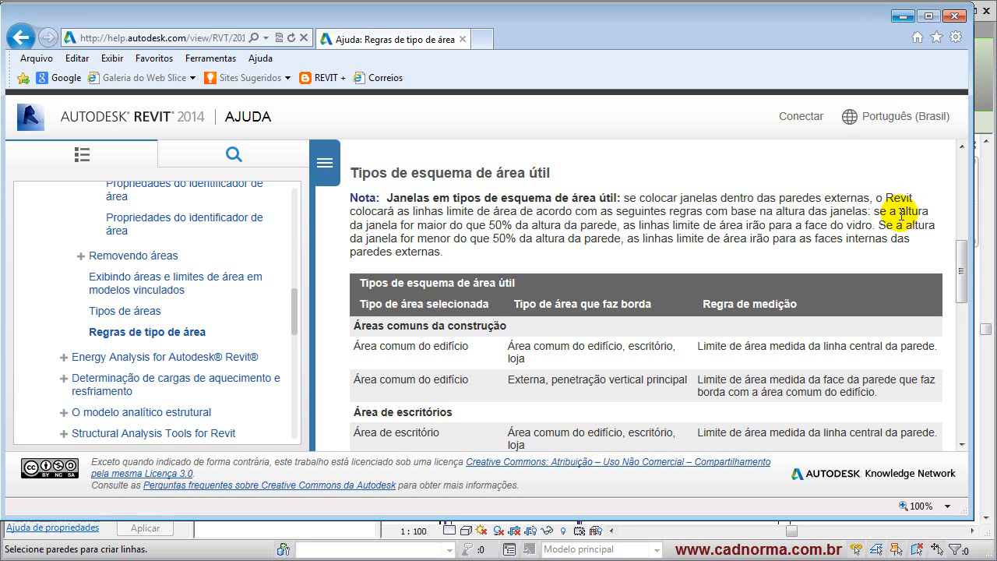
drag(349, 228, 613, 225)
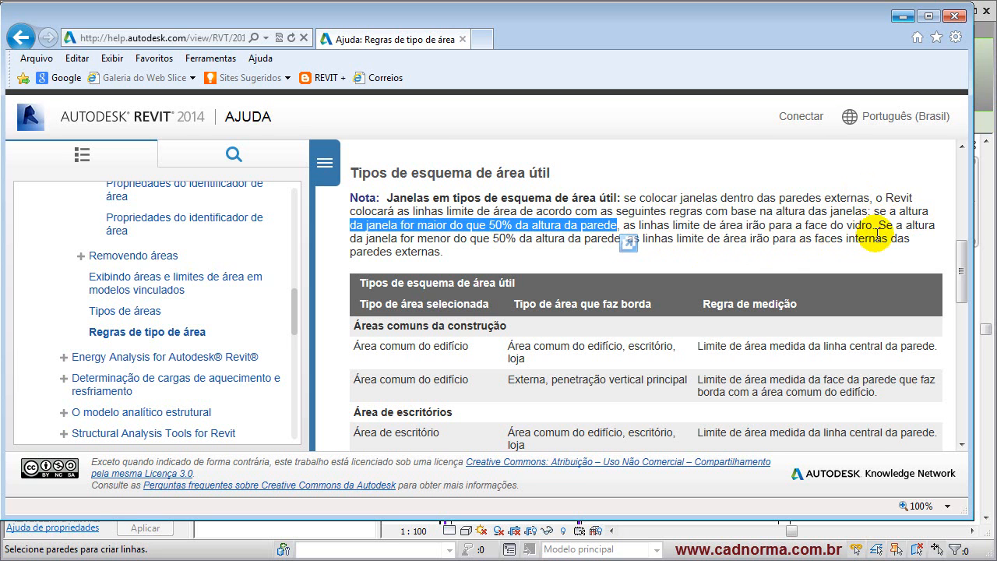
click(902, 16)
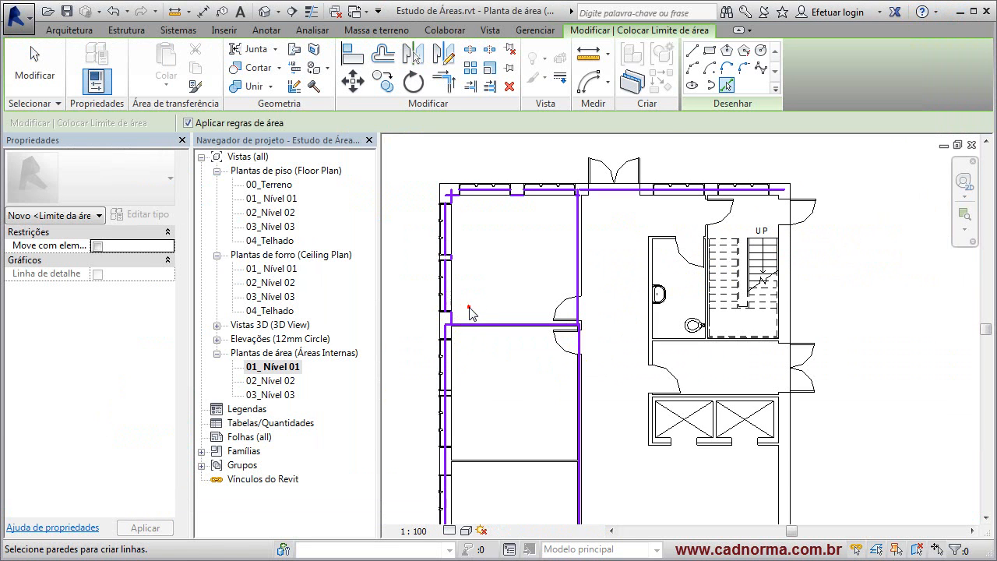
Step: Examine the area boundary lines at the upper-left room's windows, corner and partition junction
scroll(467, 312, up, 8)
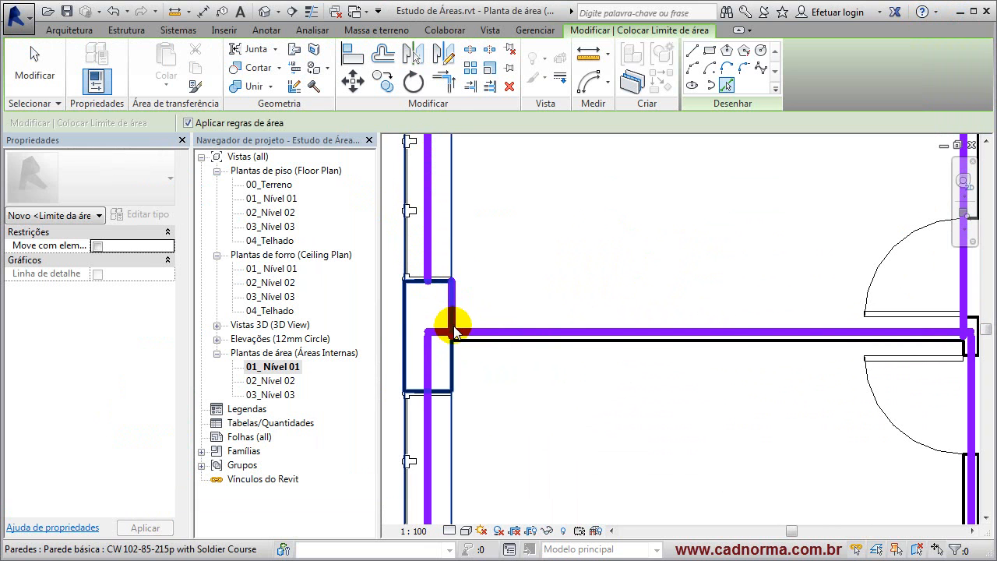
scroll(572, 270, down, 4)
middle_drag(579, 248, 537, 309)
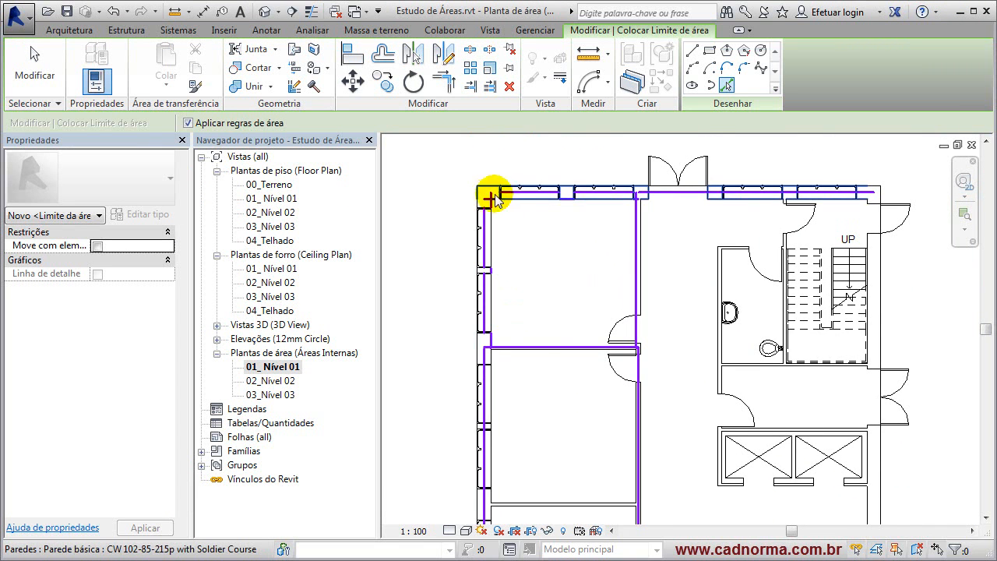
scroll(526, 196, up, 3)
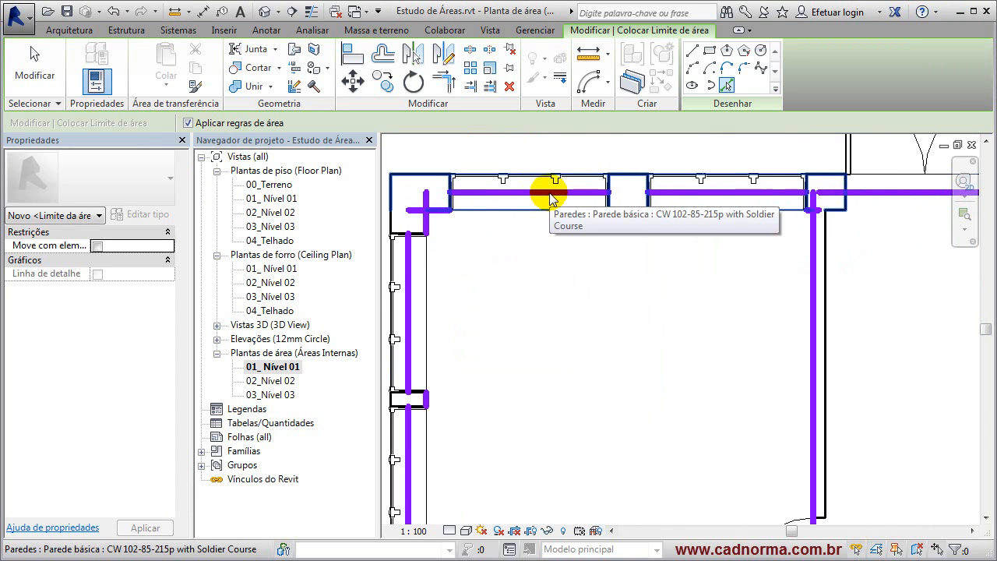
scroll(664, 322, down, 3)
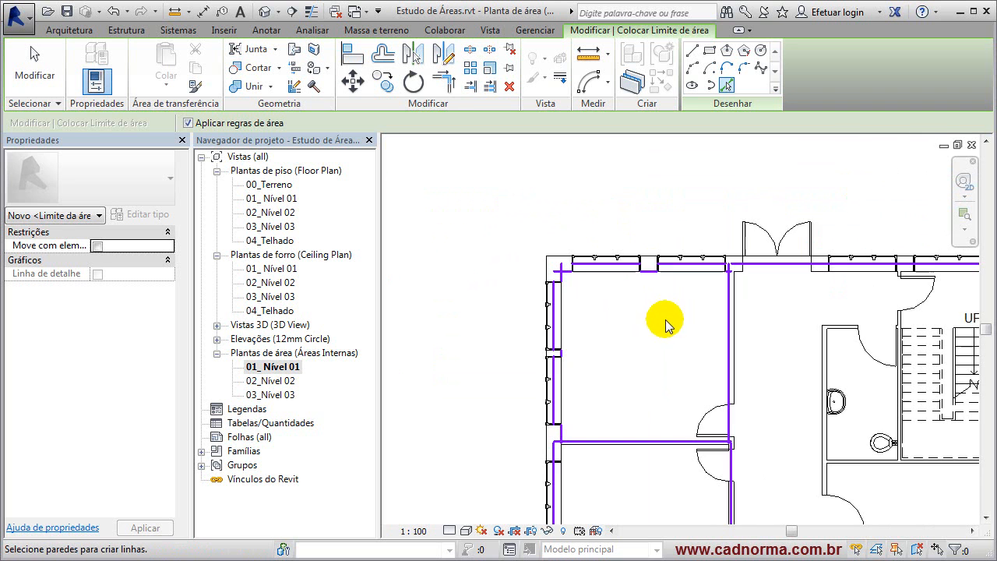
scroll(666, 324, down, 1)
middle_drag(649, 350, 615, 281)
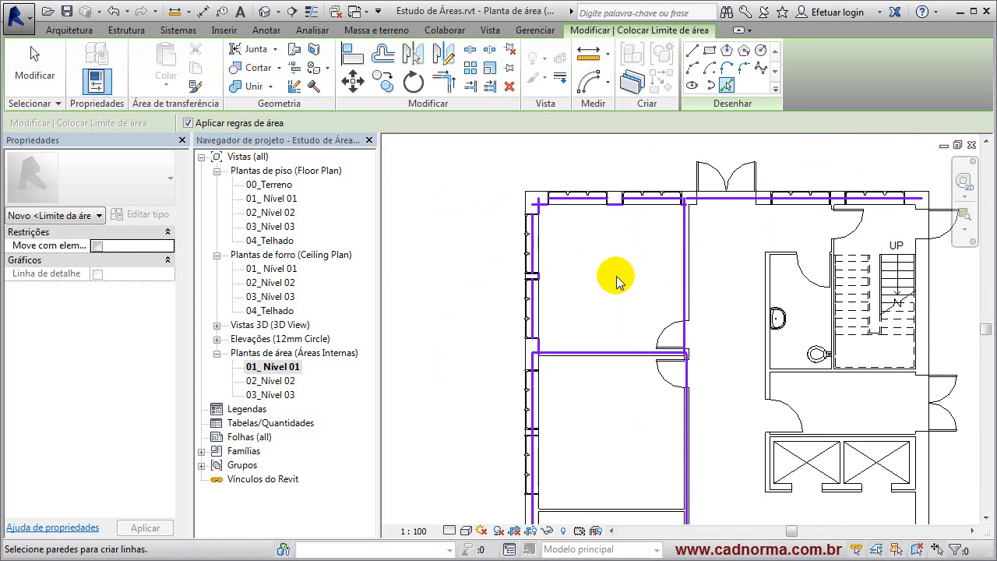
Step: Undo the area boundary lines picked from the upper-left room's walls
key(ctrl+z)
key(ctrl+z)
key(ctrl+z)
key(ctrl+z)
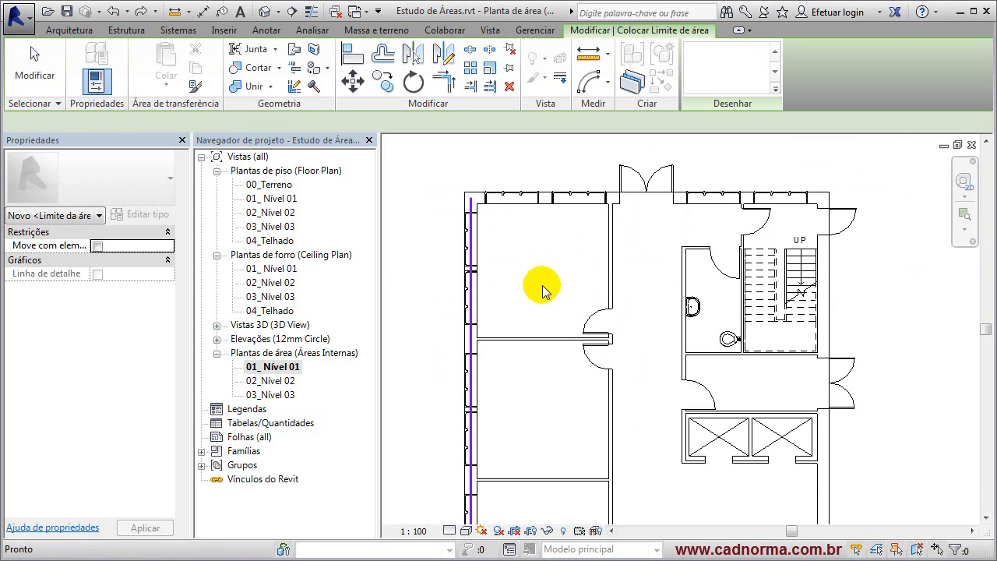
Step: Draw a rectangular area boundary along the building's outer wall faces, from the upper-left to the lower-right exterior corner
scroll(542, 288, down, 3)
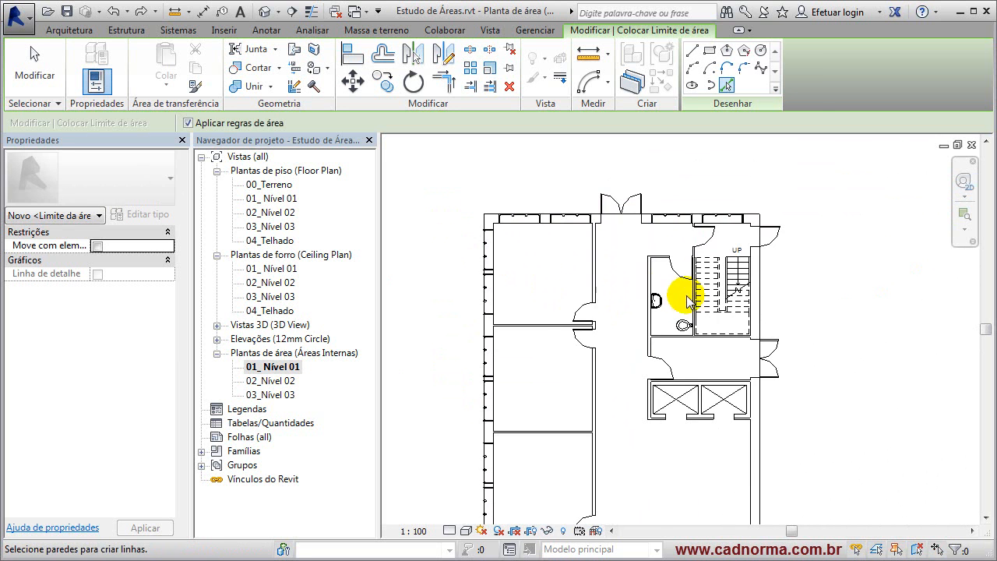
middle_drag(646, 356, 578, 293)
scroll(627, 294, down, 2)
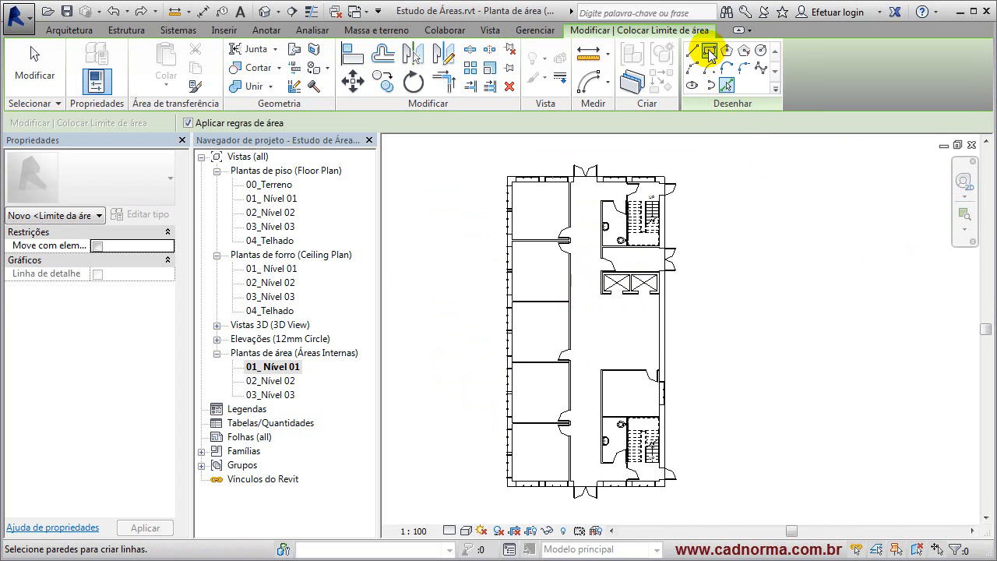
click(709, 52)
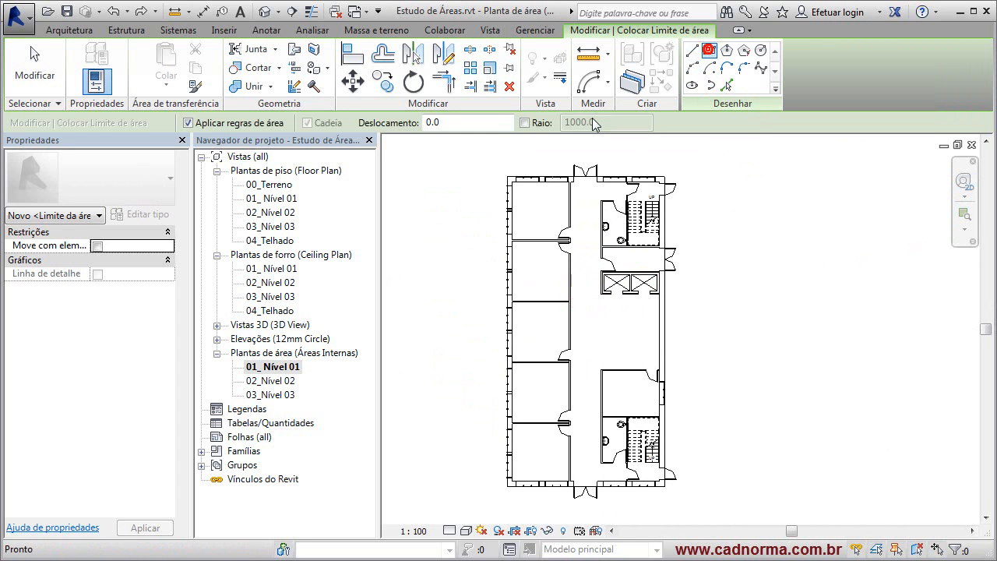
scroll(506, 171, up, 4)
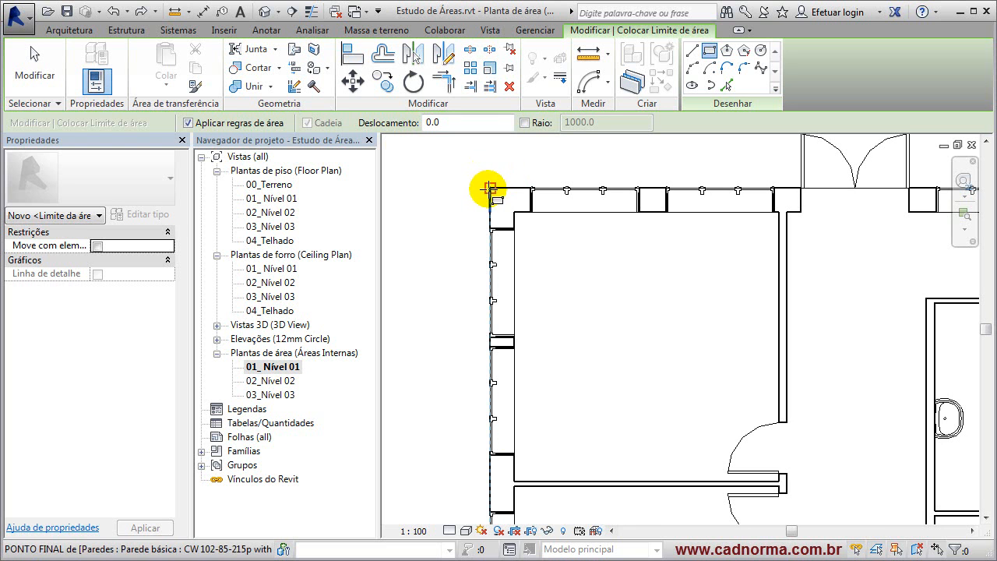
click(491, 186)
scroll(554, 195, down, 5)
scroll(703, 478, up, 5)
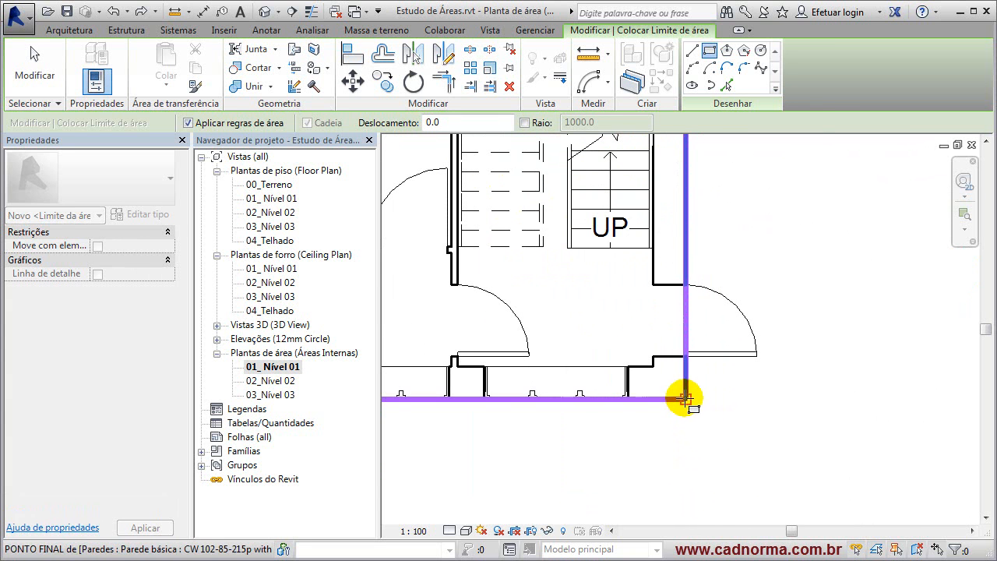
click(685, 399)
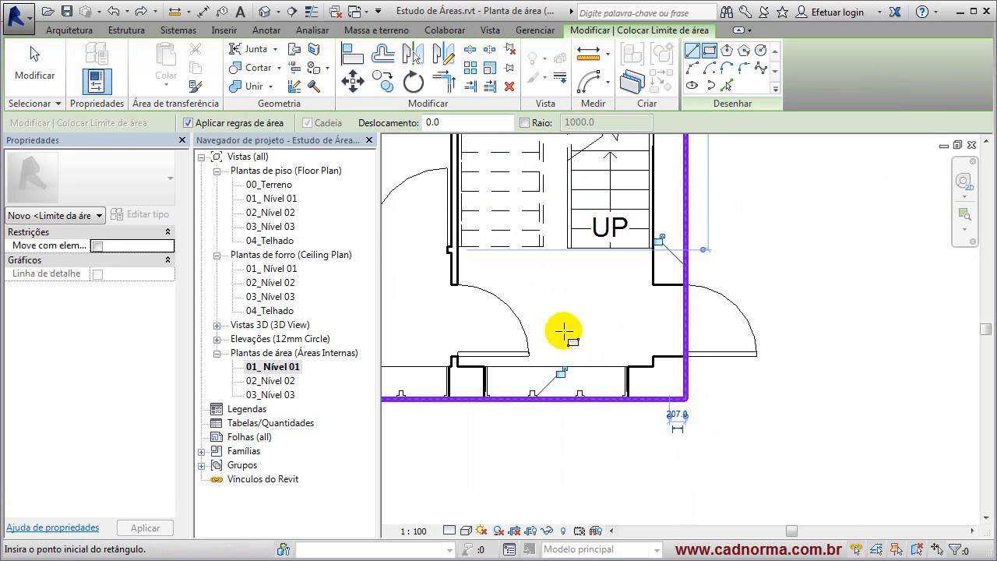
scroll(834, 316, down, 2)
scroll(568, 282, down, 2)
scroll(569, 282, down, 1)
middle_drag(707, 157, 697, 359)
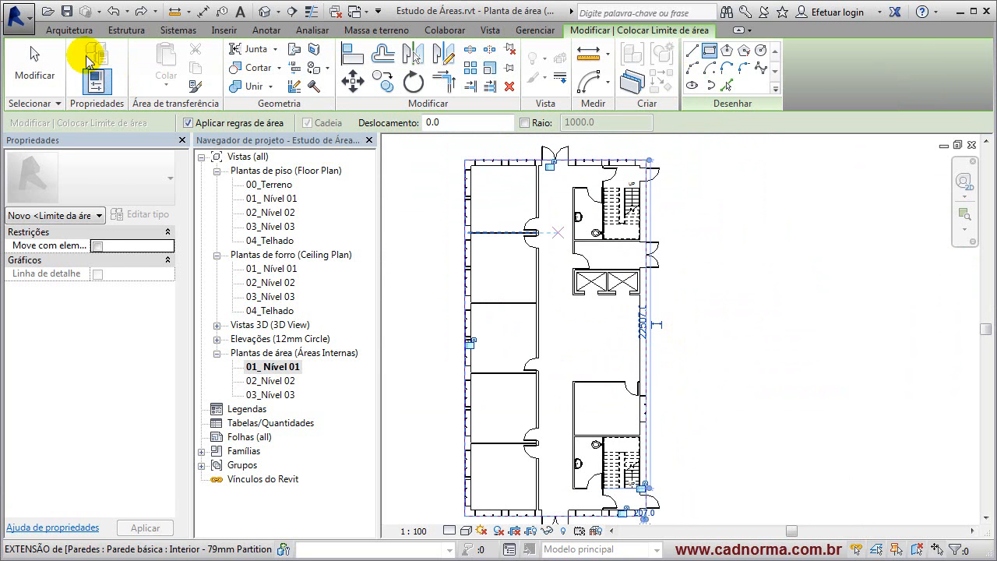
click(34, 66)
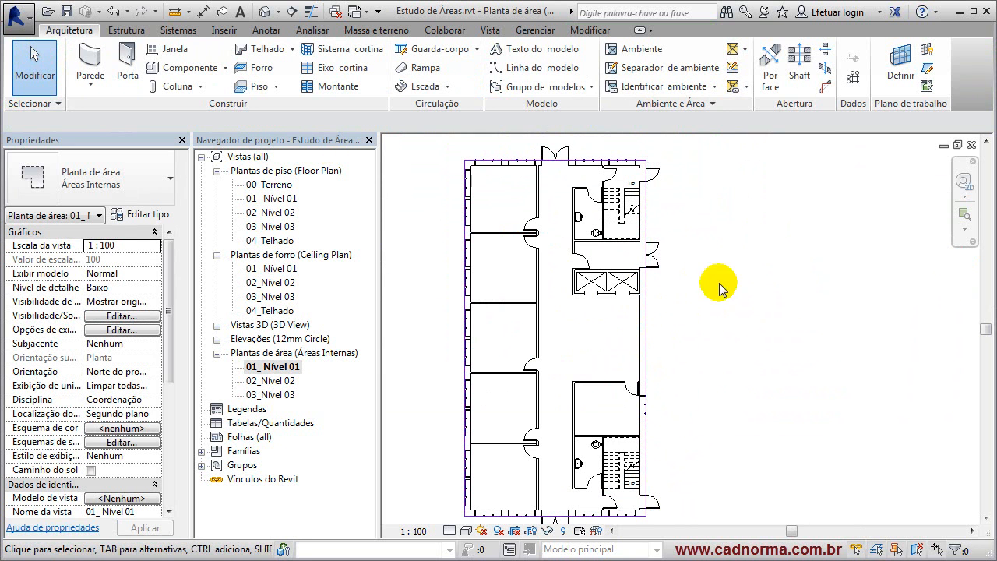
Step: Create area boundary lines from the corridor wall and the partitions between the rooms along the building's left side
click(733, 68)
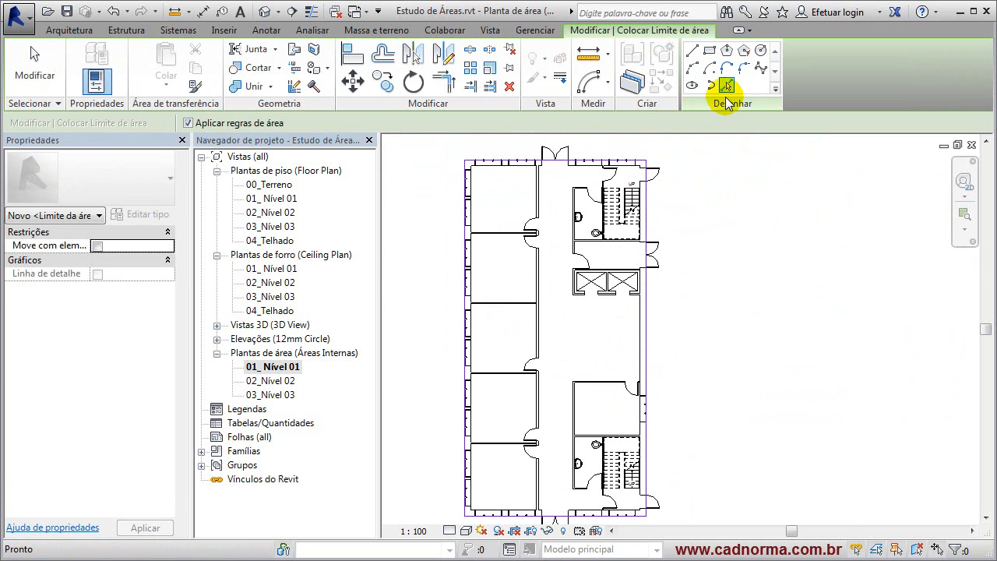
click(725, 86)
click(500, 234)
click(534, 196)
click(507, 303)
click(494, 372)
click(502, 441)
scroll(499, 177, up, 2)
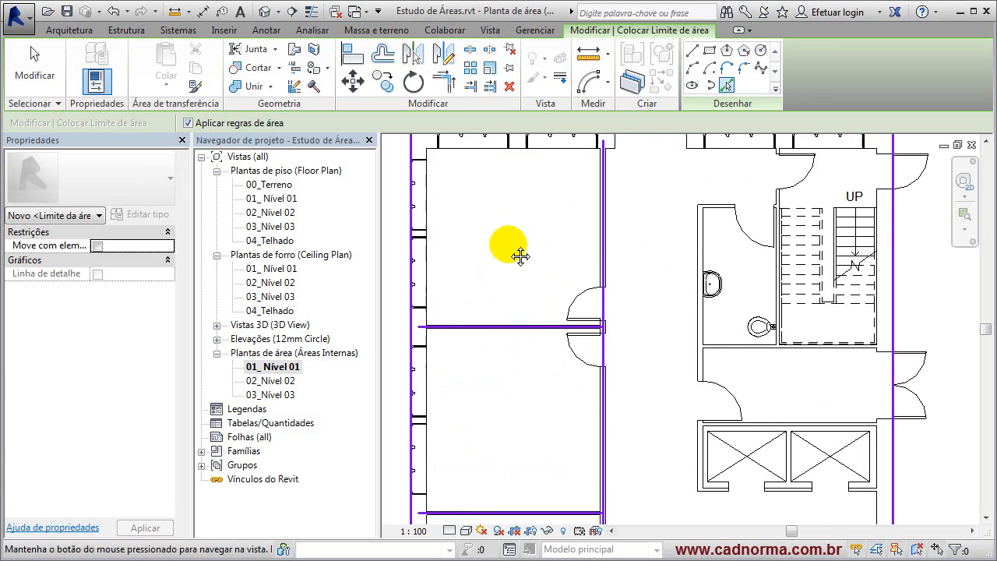
scroll(530, 352, up, 2)
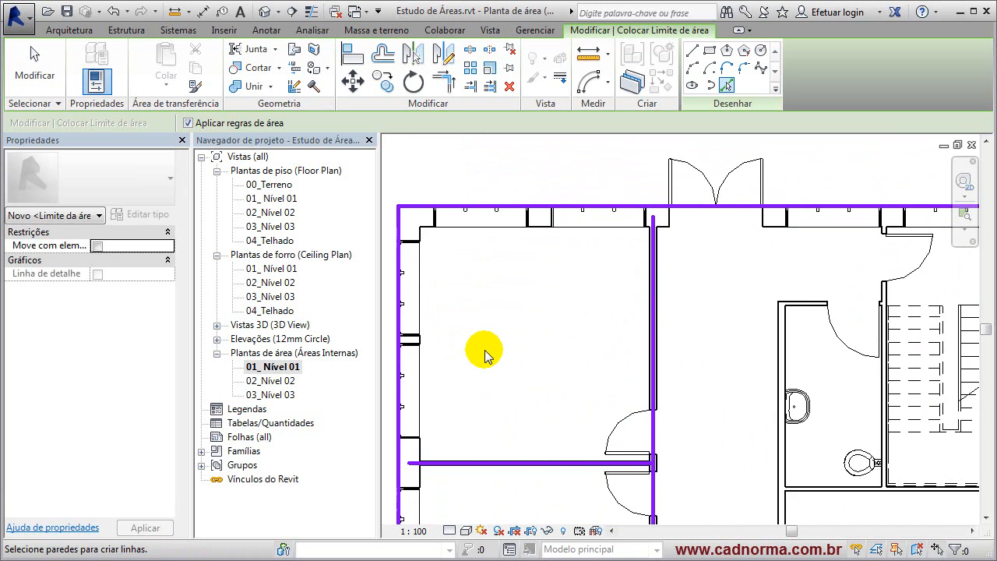
Step: Create area boundary lines from the walls around the upper bathroom, stairwell, side passage and elevator shafts
scroll(512, 334, down, 2)
middle_drag(708, 312, 640, 267)
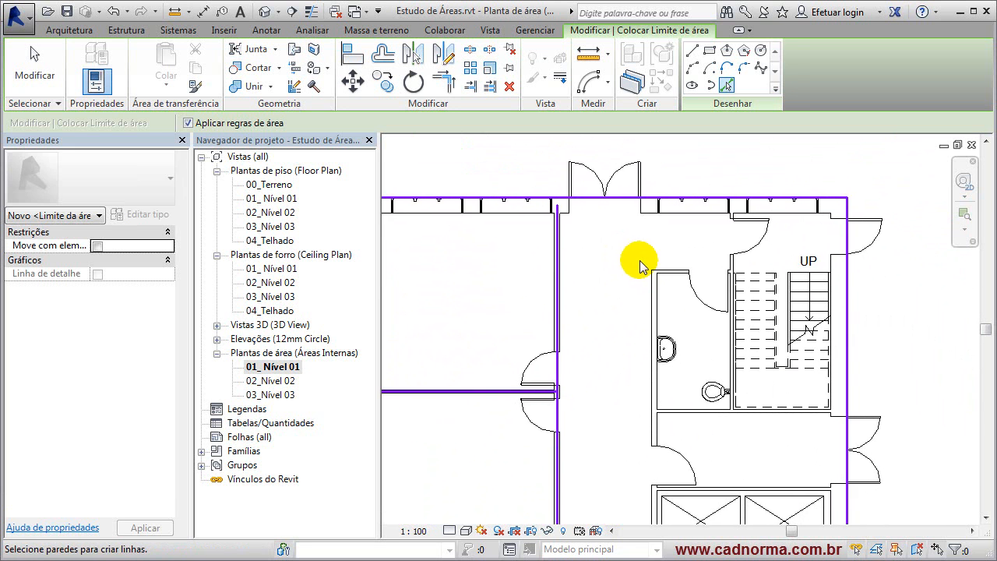
click(733, 379)
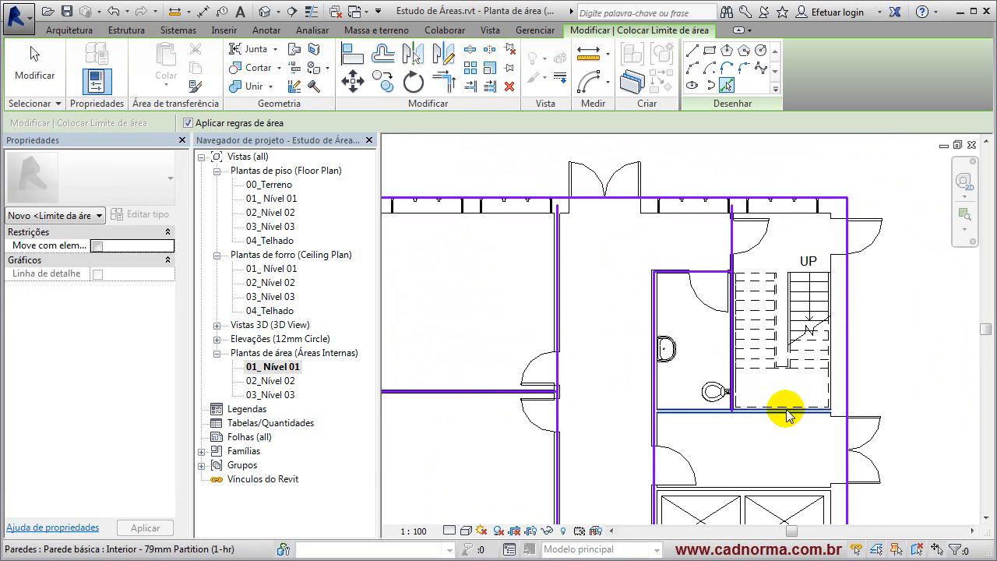
middle_drag(766, 452, 728, 256)
click(736, 291)
Step: Create area boundary lines from the walls of the lower-right room, bathroom and stairwell
scroll(814, 265, down, 3)
middle_drag(774, 329, 690, 289)
click(688, 292)
click(688, 364)
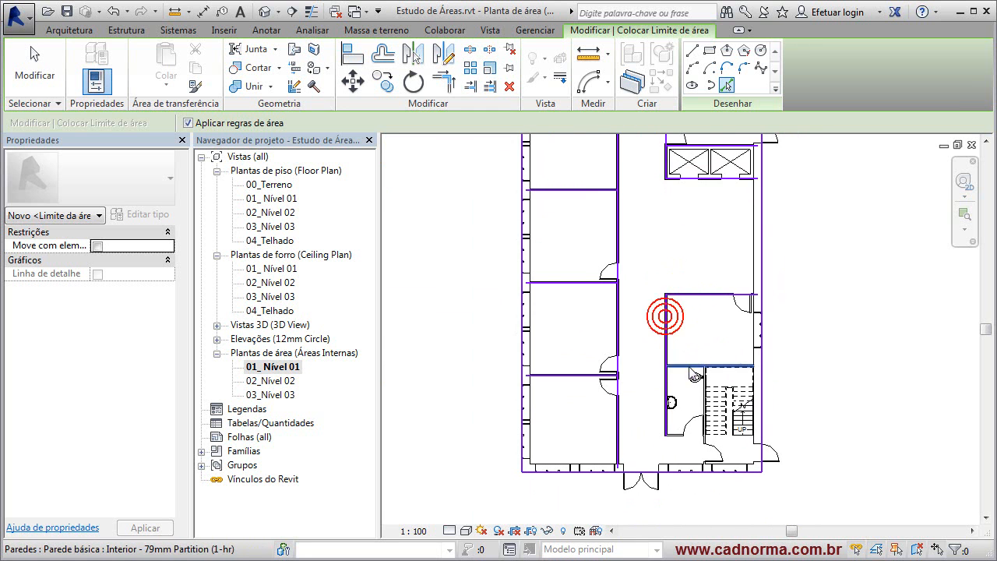
scroll(705, 398, up, 5)
click(704, 399)
scroll(705, 399, down, 5)
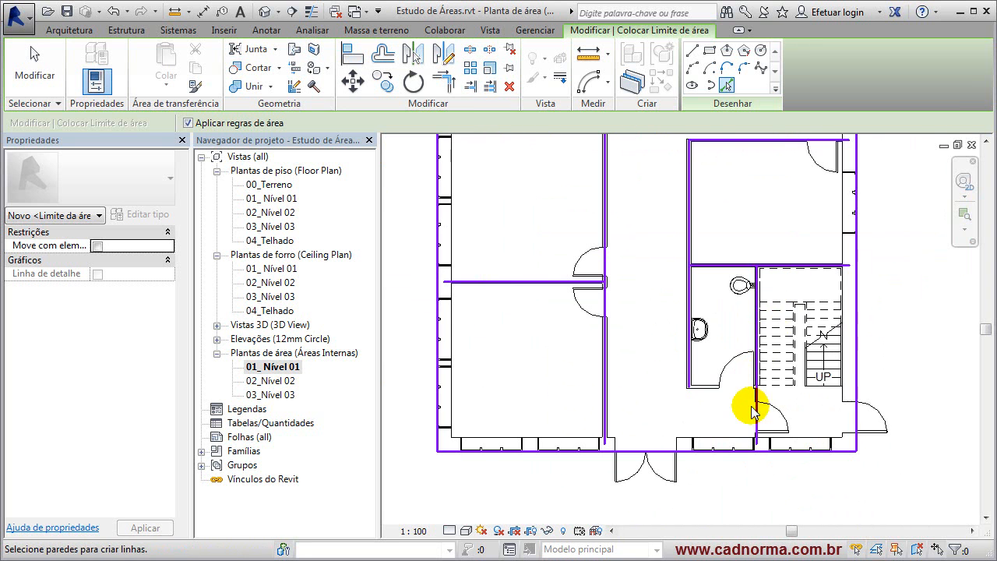
click(707, 387)
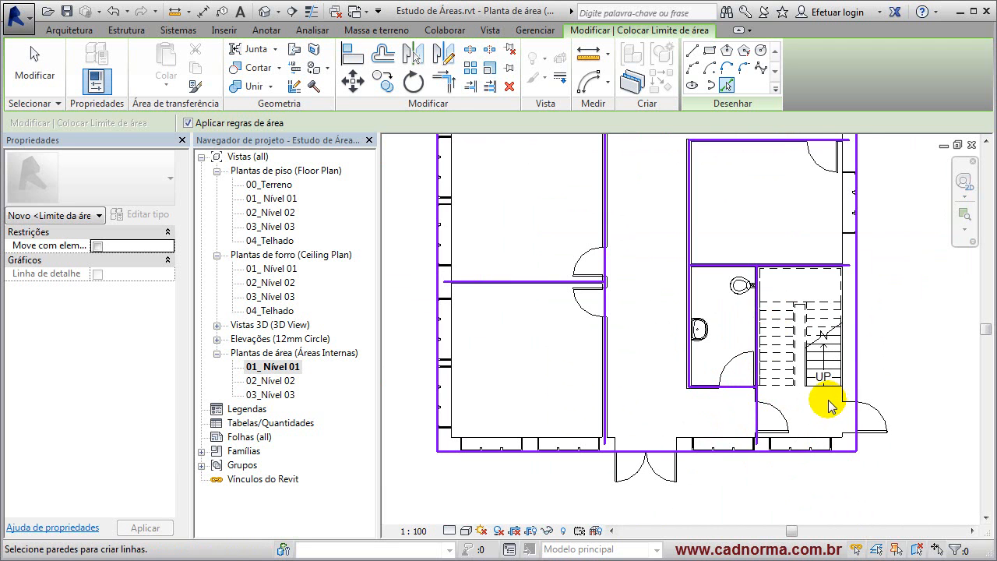
Step: Examine where the upper stairwell and side passage boundary lines end relative to the outer perimeter boundary
scroll(811, 438, down, 1)
middle_drag(714, 261, 689, 482)
middle_drag(719, 296, 653, 444)
scroll(736, 203, up, 4)
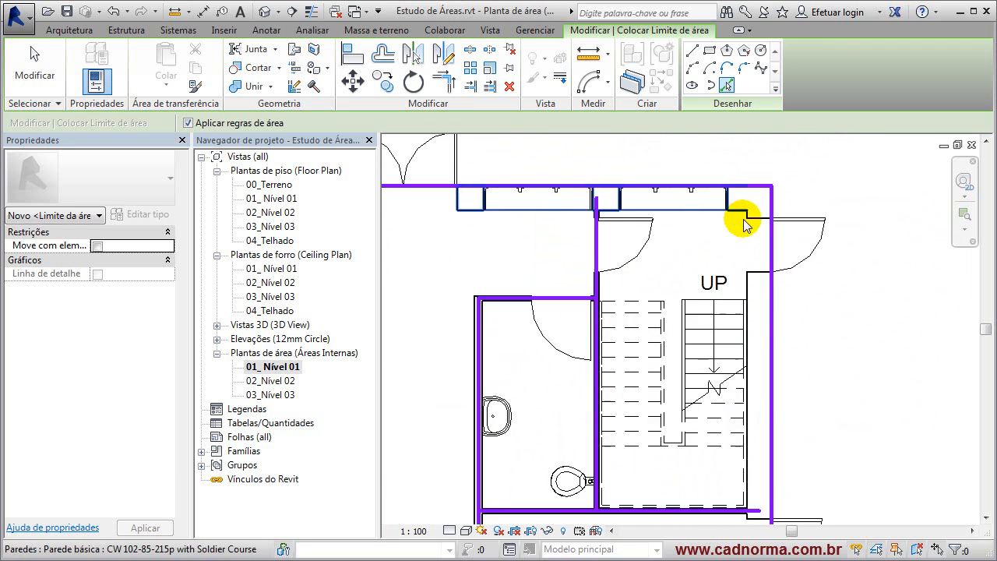
middle_drag(720, 397, 756, 223)
click(768, 374)
scroll(795, 382, up, 3)
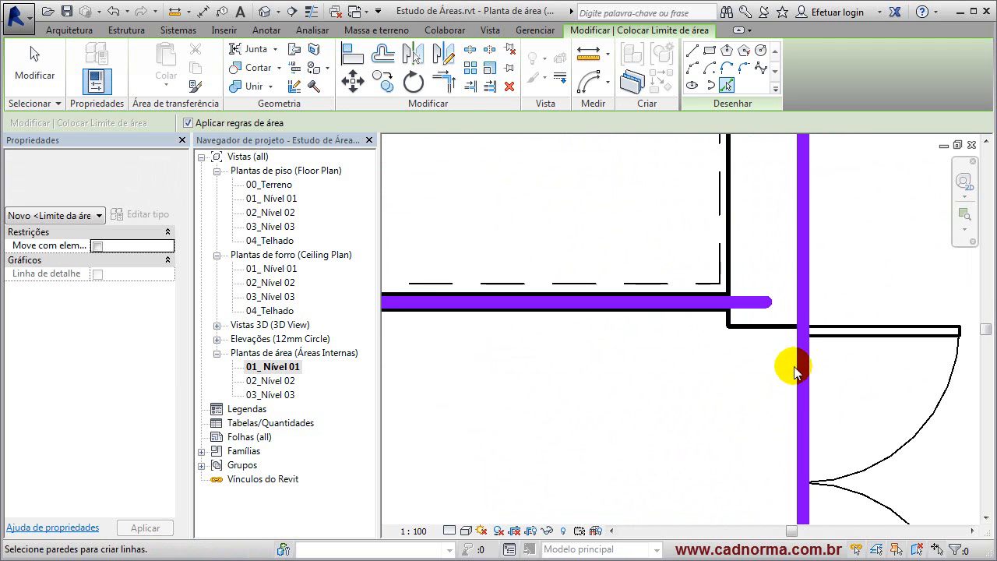
scroll(802, 308, down, 8)
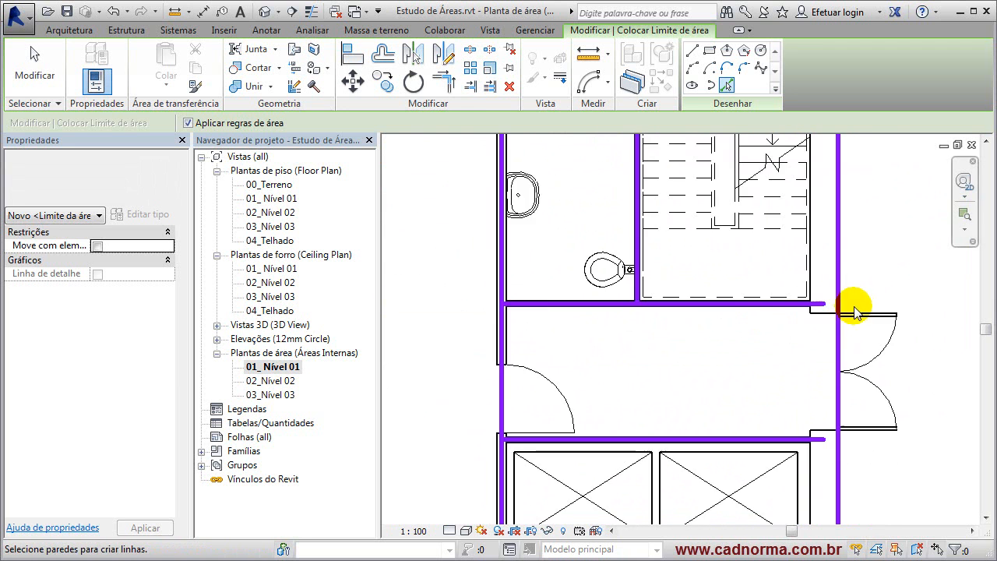
Step: Place tagged areas in the five rooms along the building's left side and in the central circulation space
click(49, 75)
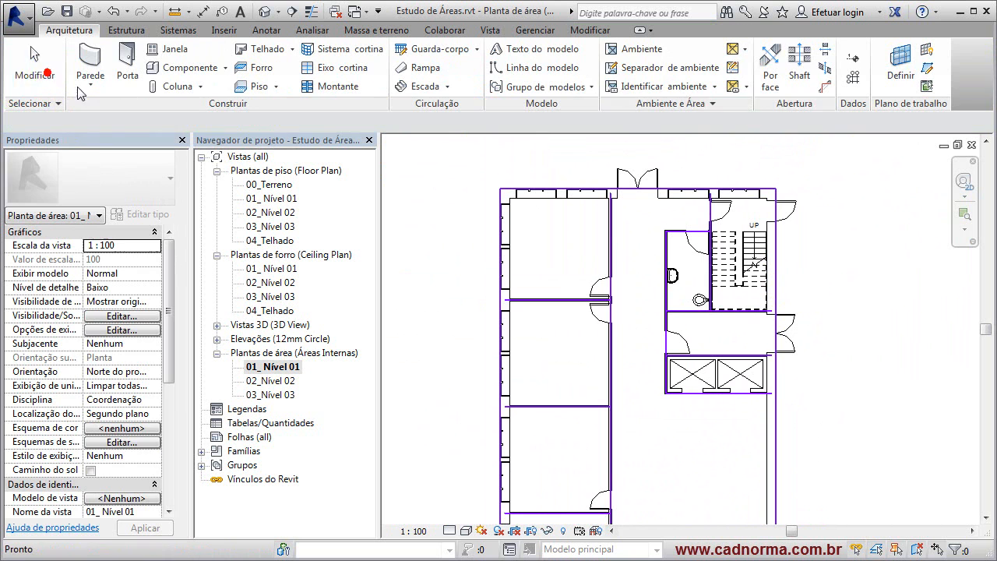
click(732, 48)
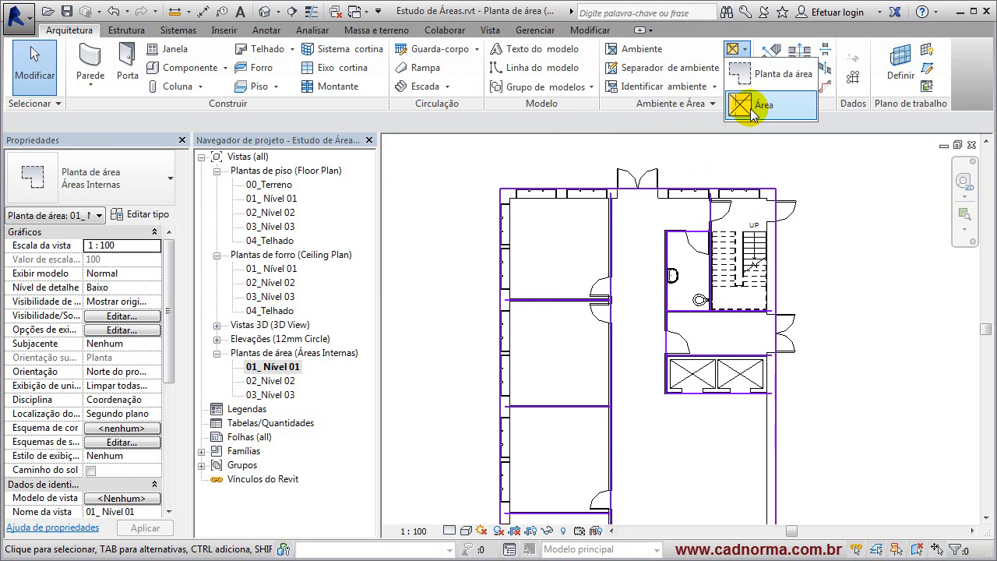
click(744, 105)
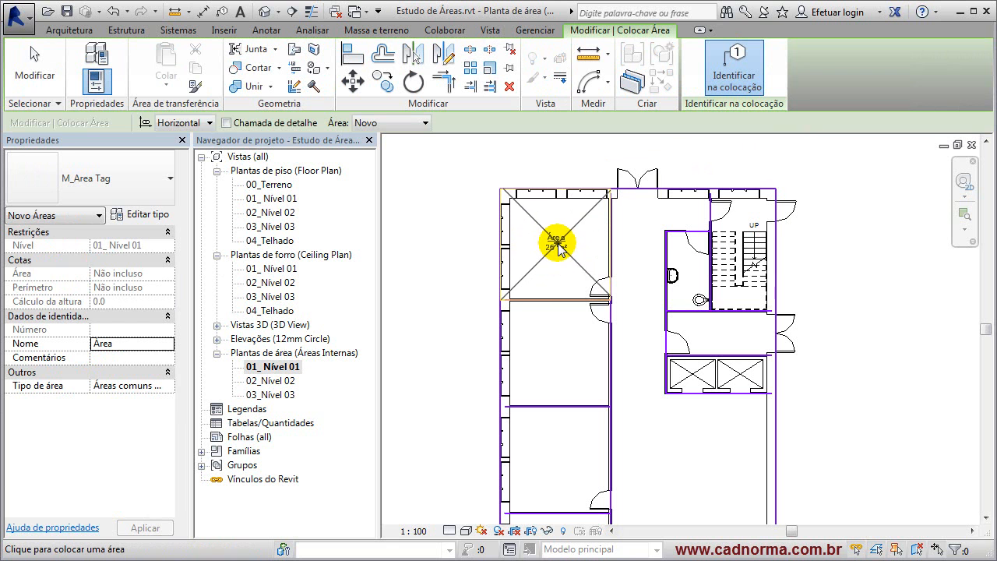
click(556, 245)
click(549, 352)
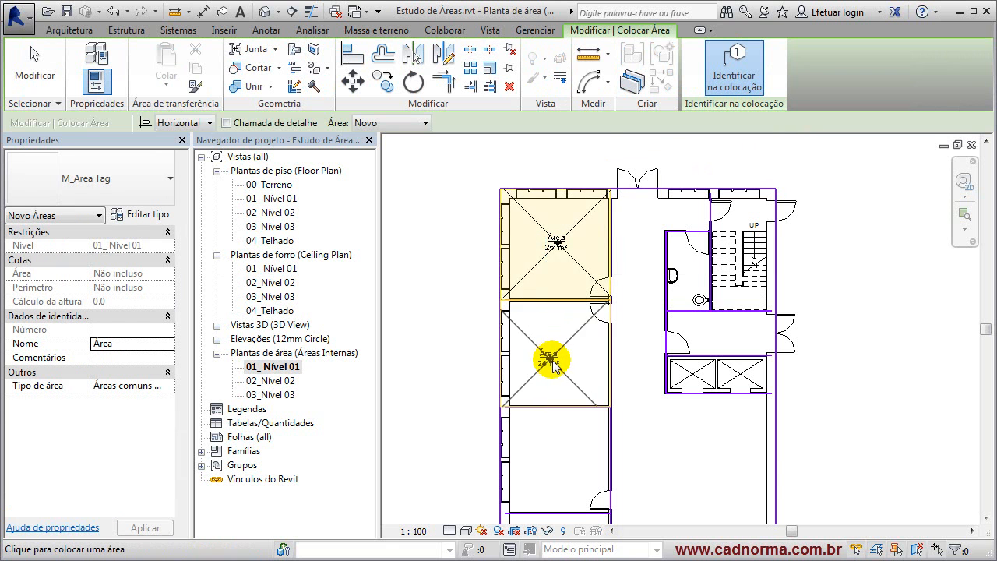
middle_drag(552, 461, 556, 374)
click(556, 374)
scroll(584, 289, down, 2)
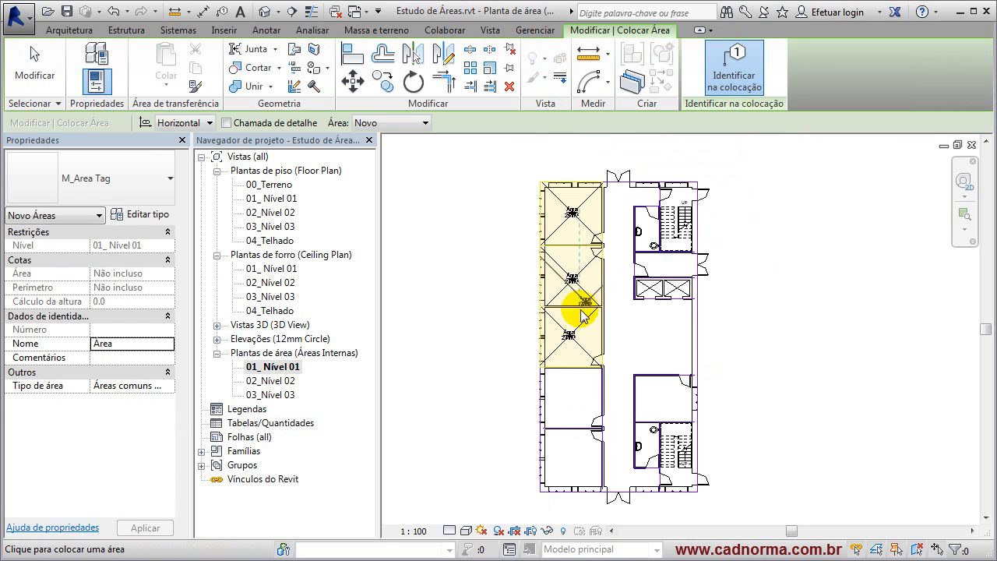
click(569, 457)
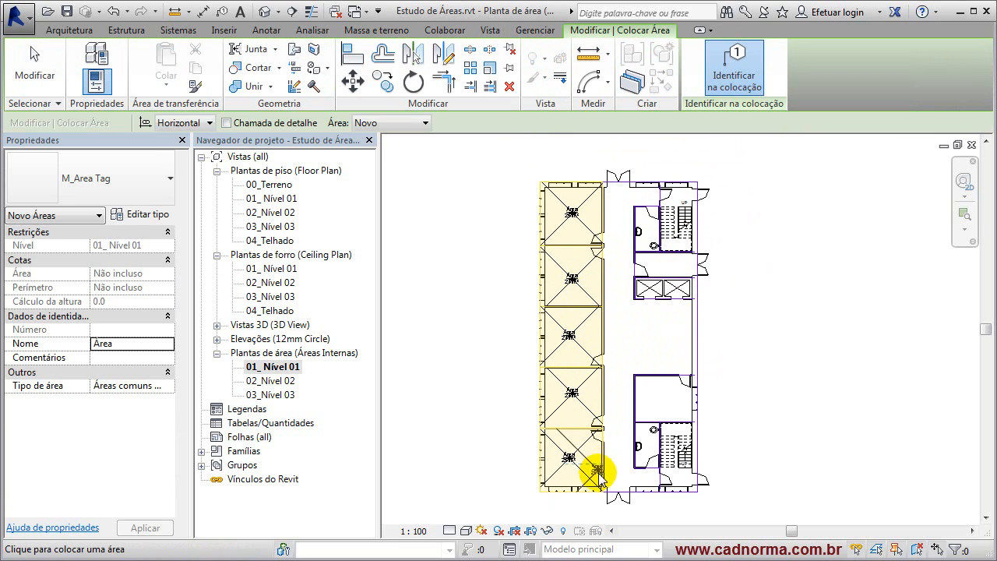
click(648, 333)
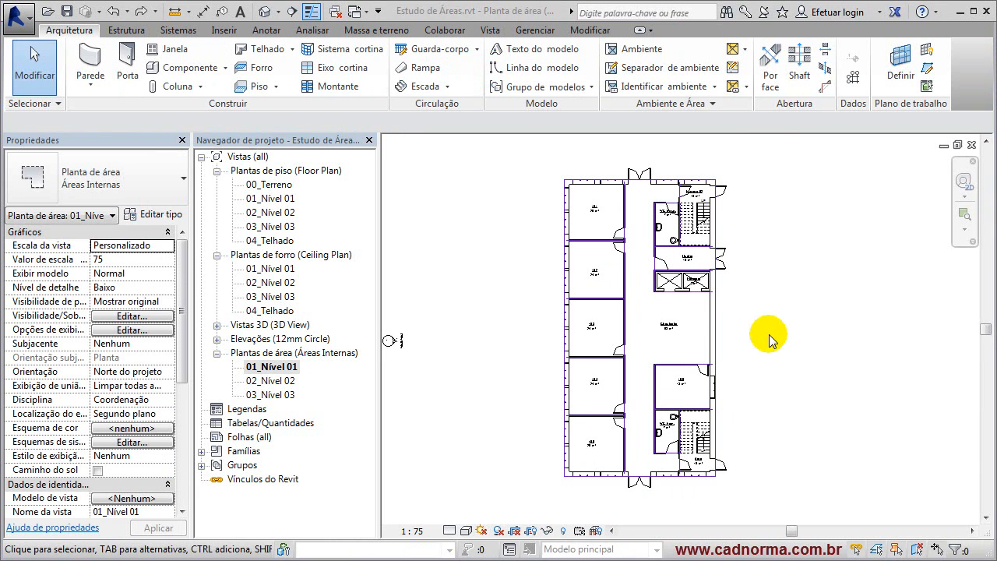
Step: Examine the area names and sizes tagged in the upper rooms and service spaces of area plan 01_Nível 01
click(759, 331)
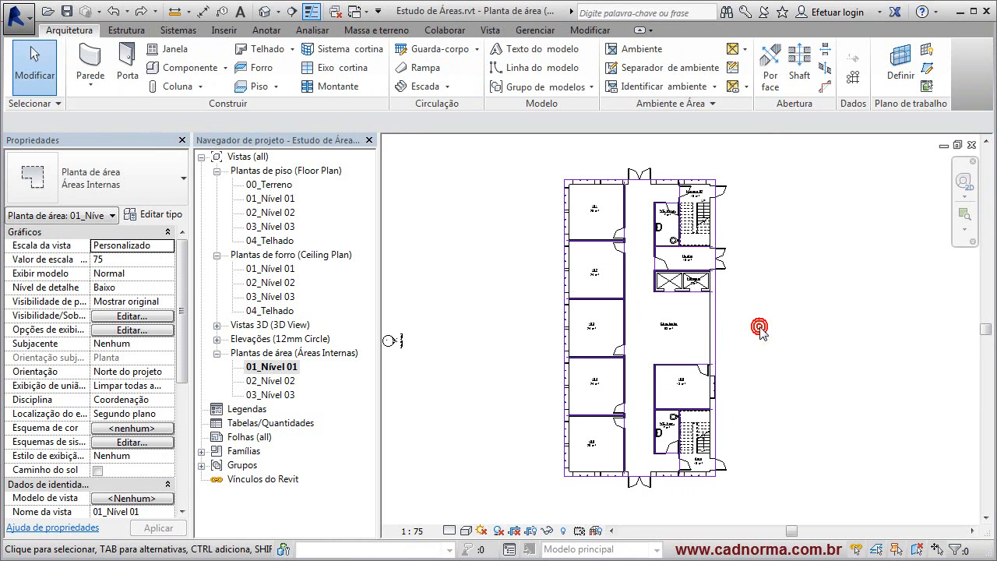
click(607, 222)
scroll(607, 221, up, 5)
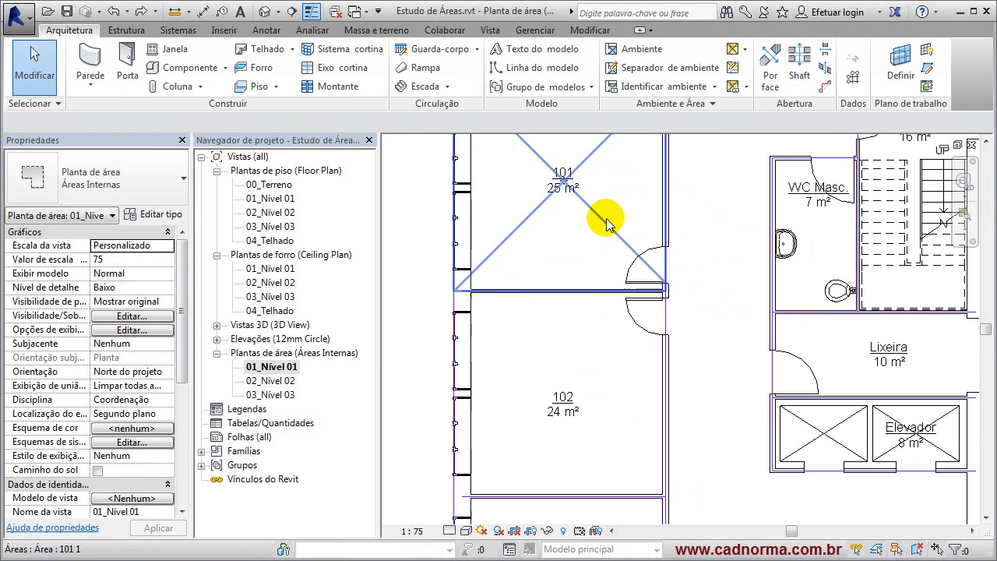
key(Escape)
scroll(670, 282, down, 4)
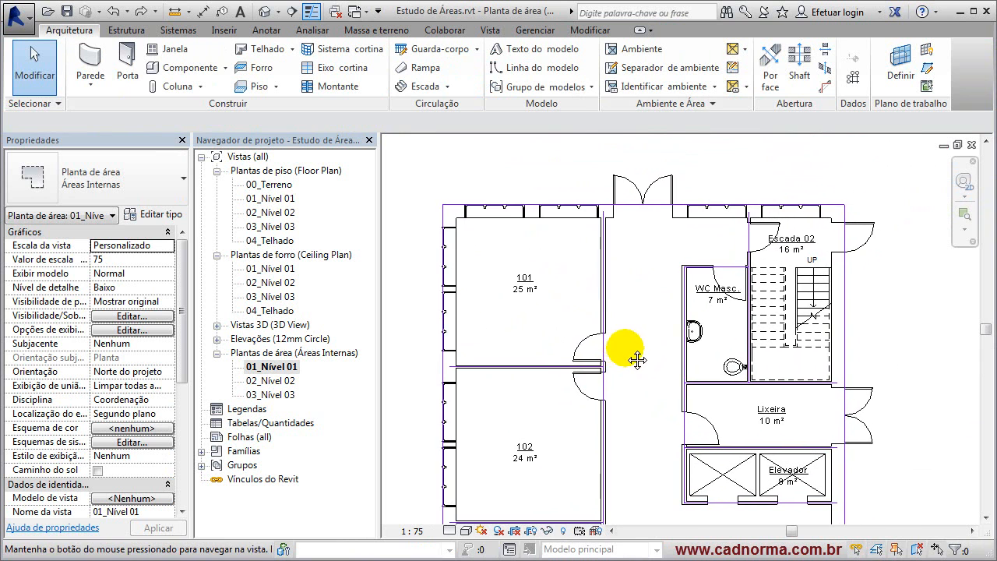
scroll(535, 288, up, 5)
scroll(591, 218, down, 3)
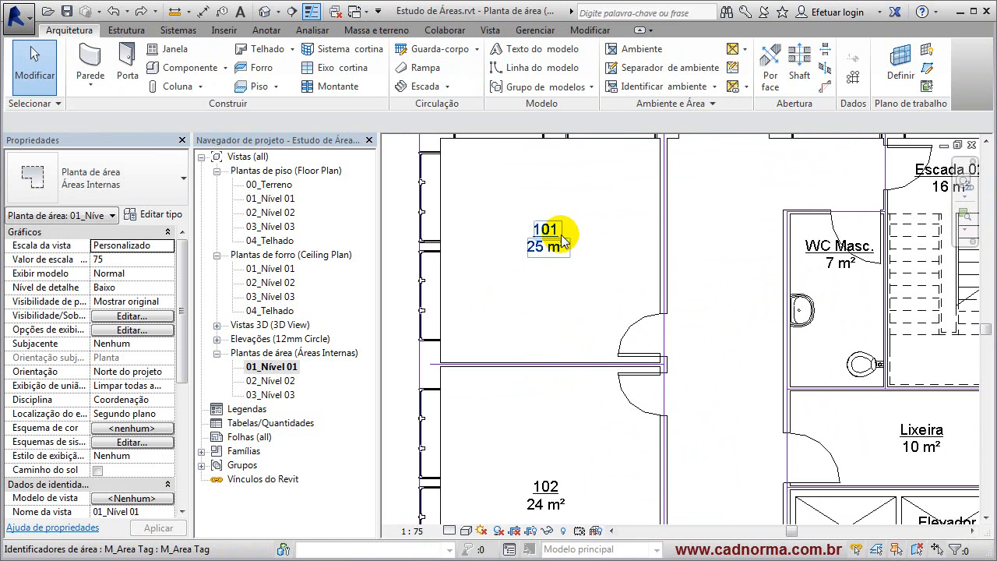
scroll(623, 385, down, 1)
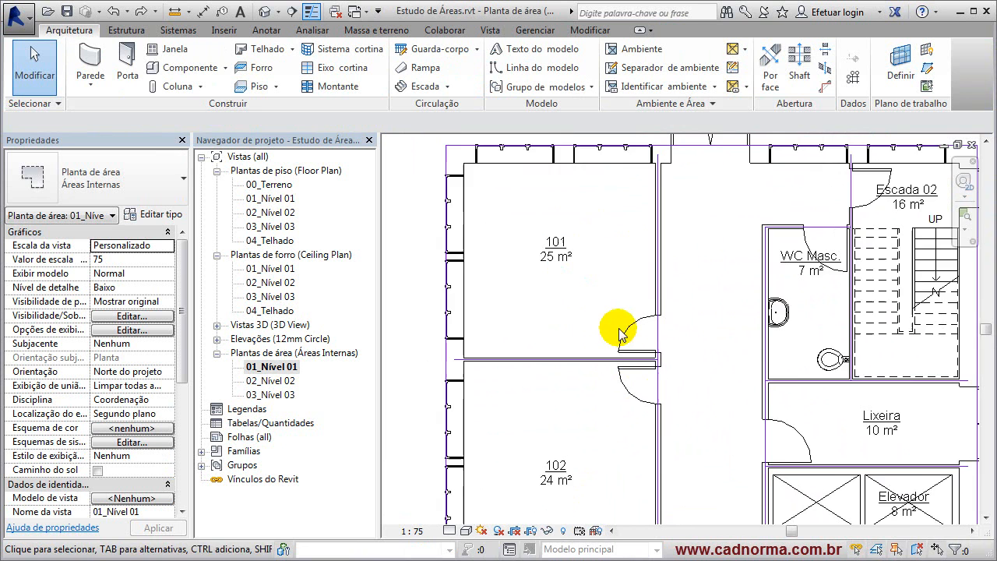
click(606, 298)
click(616, 266)
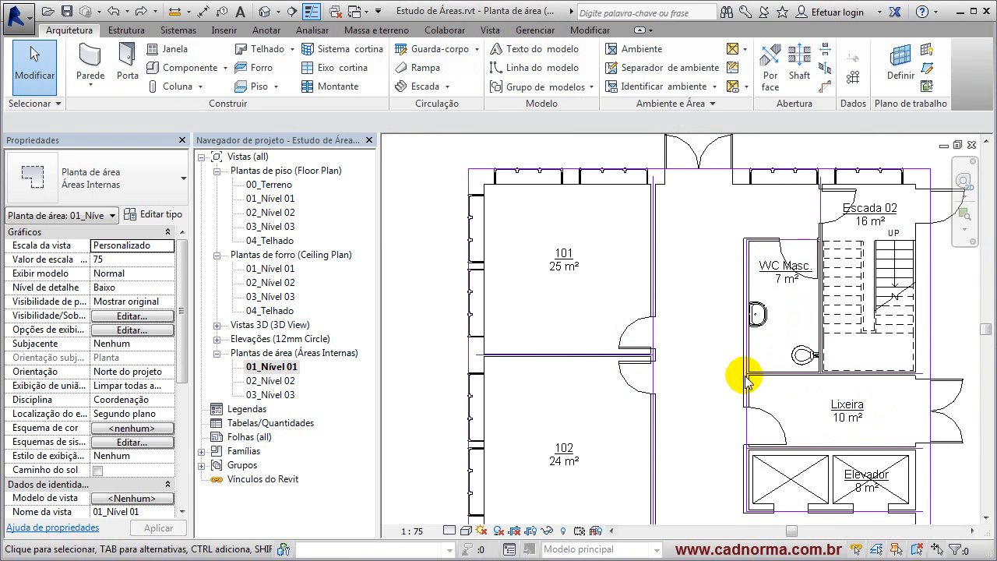
Step: Select the whole plan and filter the selection to <Limite da área>, Identificadores de área and Áreas only
scroll(710, 366, down, 3)
scroll(633, 285, down, 4)
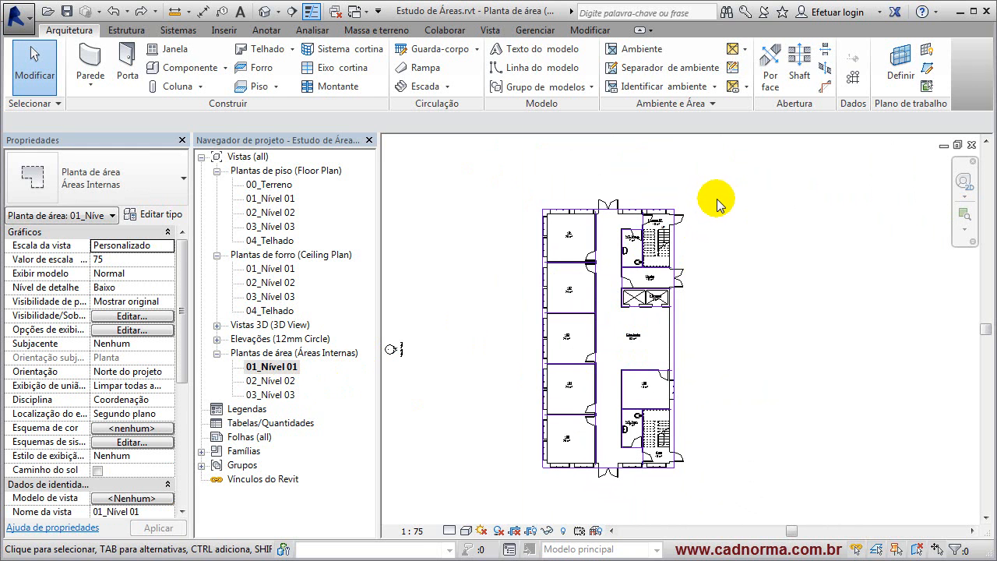
drag(714, 199, 526, 488)
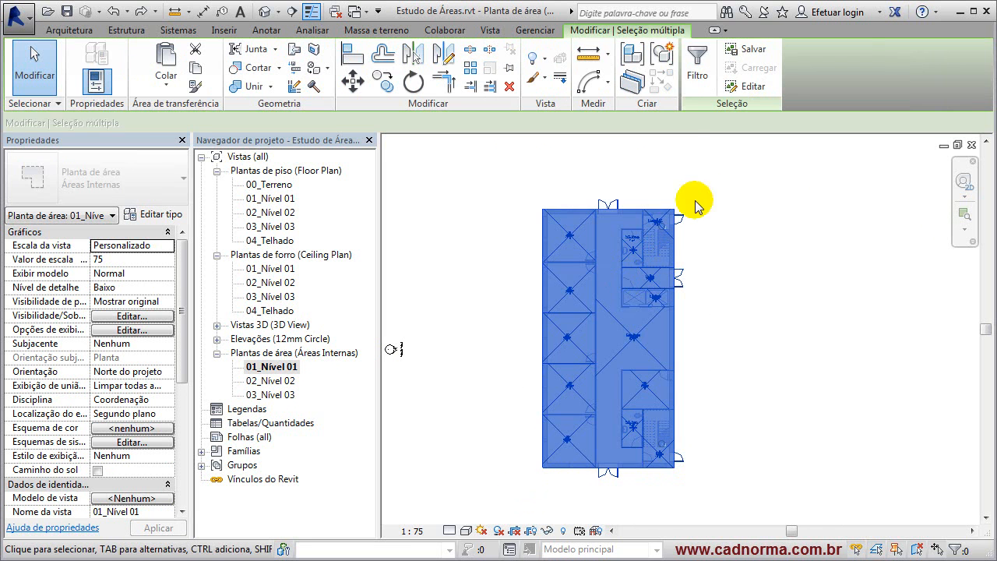
click(696, 78)
click(595, 211)
click(358, 187)
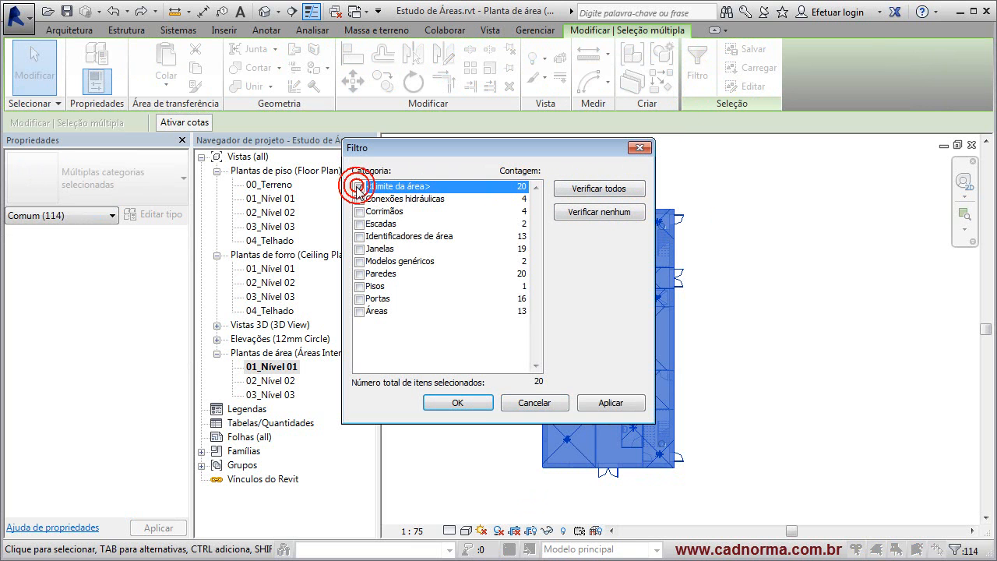
click(359, 237)
click(359, 311)
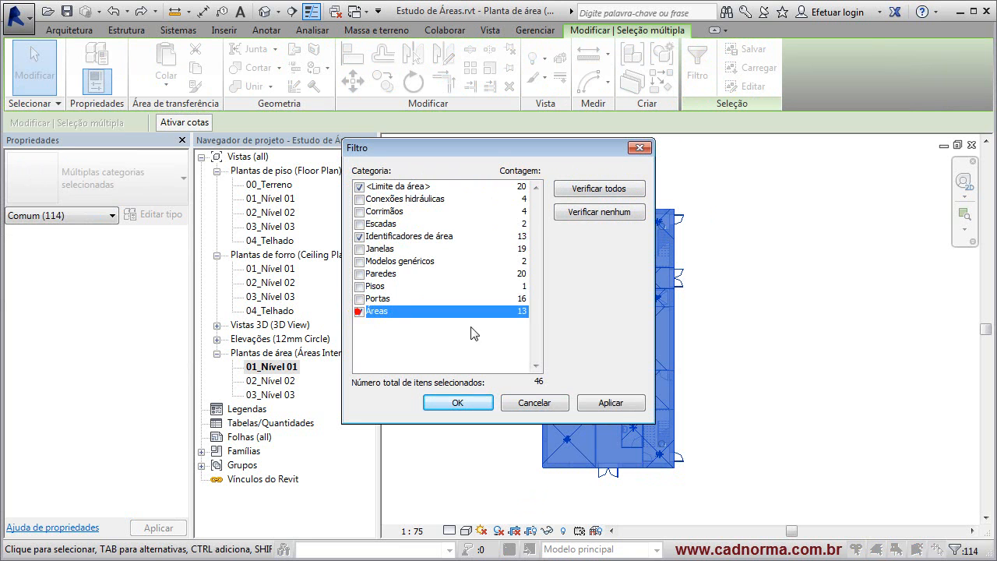
click(609, 403)
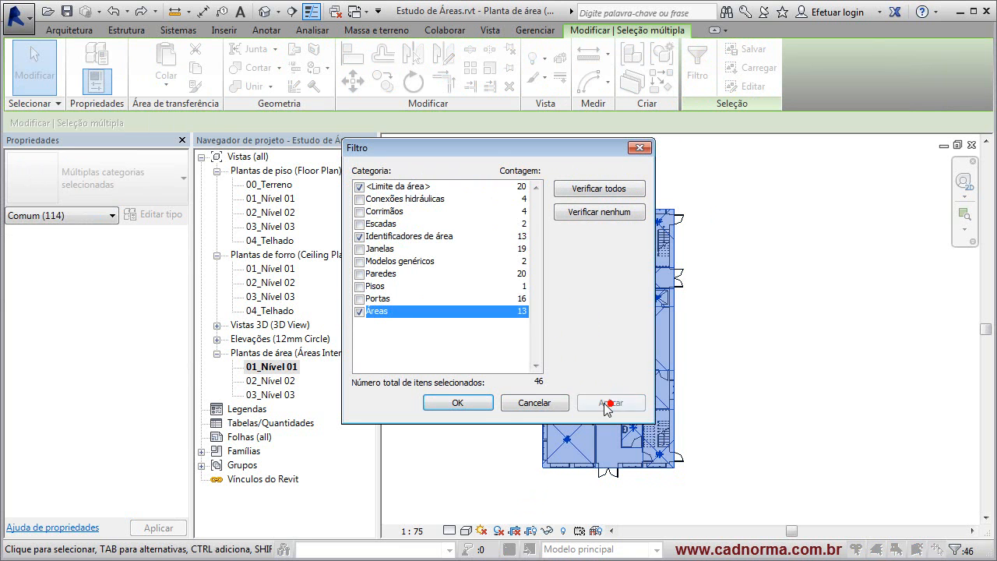
click(468, 404)
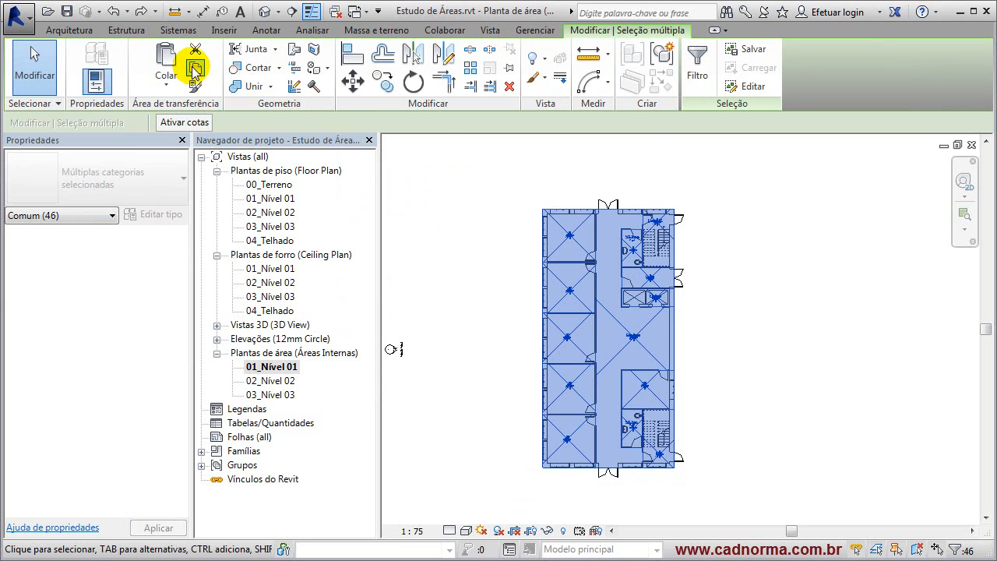
Step: Copy the selected boundaries, tags and areas and paste them aligned to the Áreas Internas area plans 02_Nível 02 and 03_Nível 03
click(195, 69)
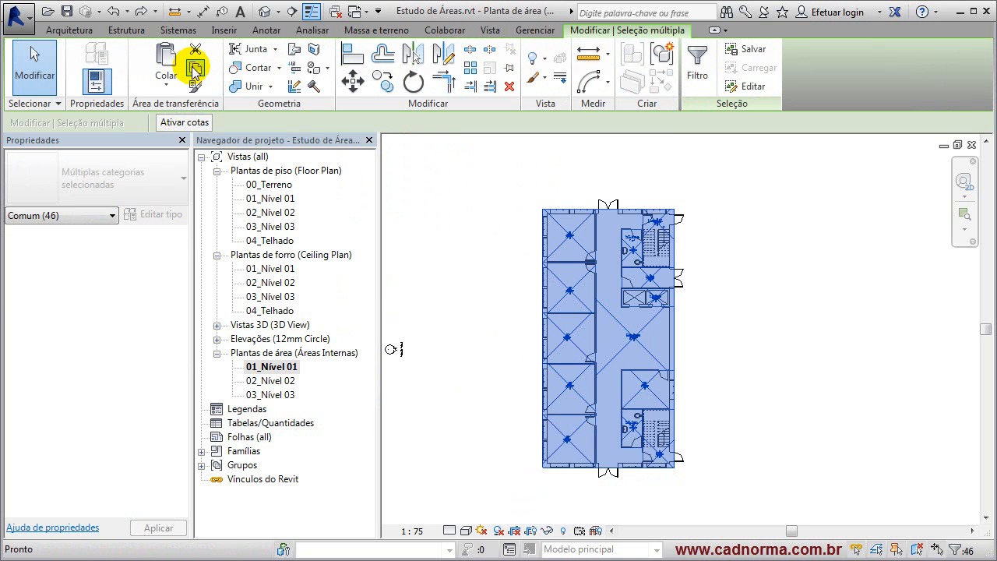
click(166, 78)
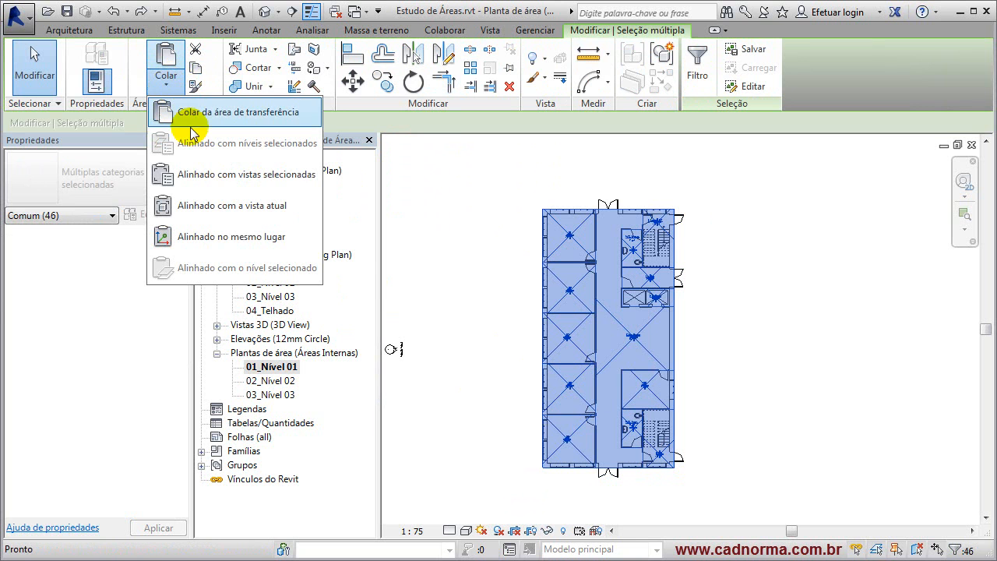
click(264, 173)
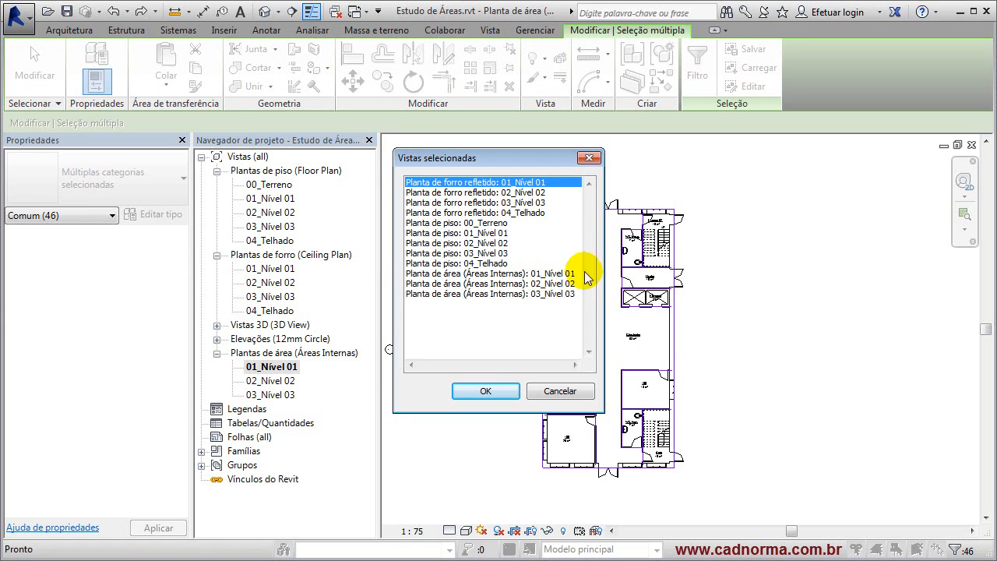
click(482, 284)
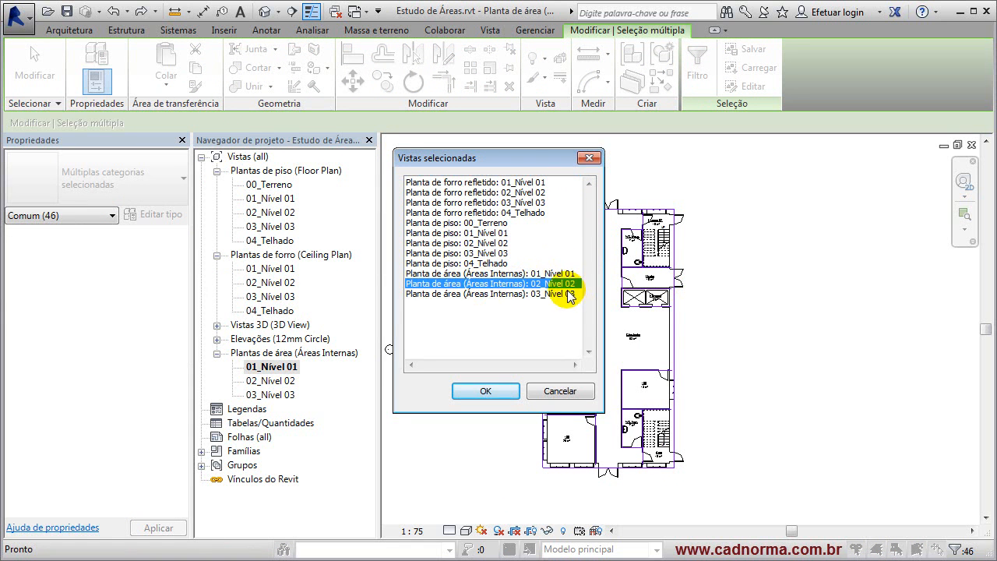
shift+click(502, 295)
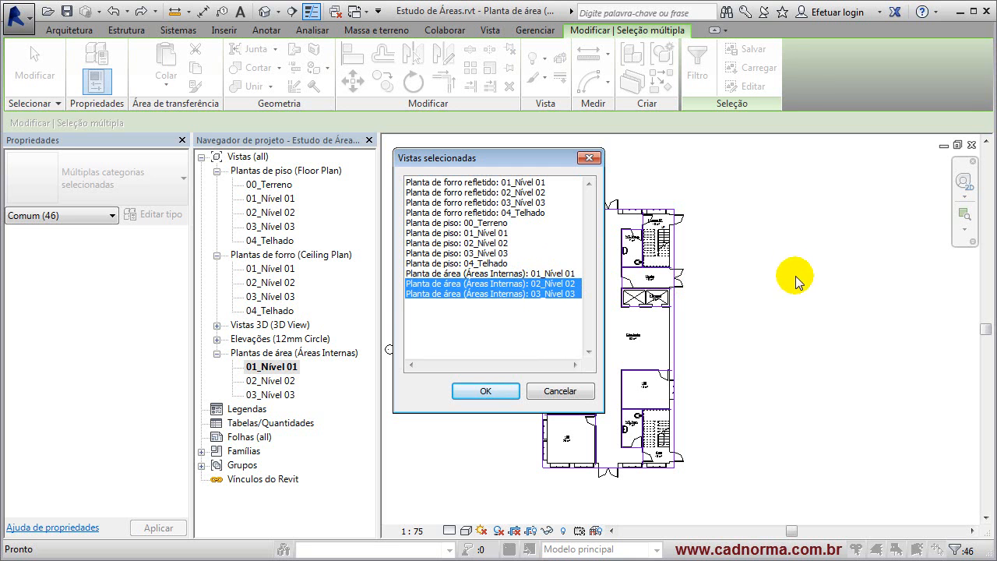
click(485, 391)
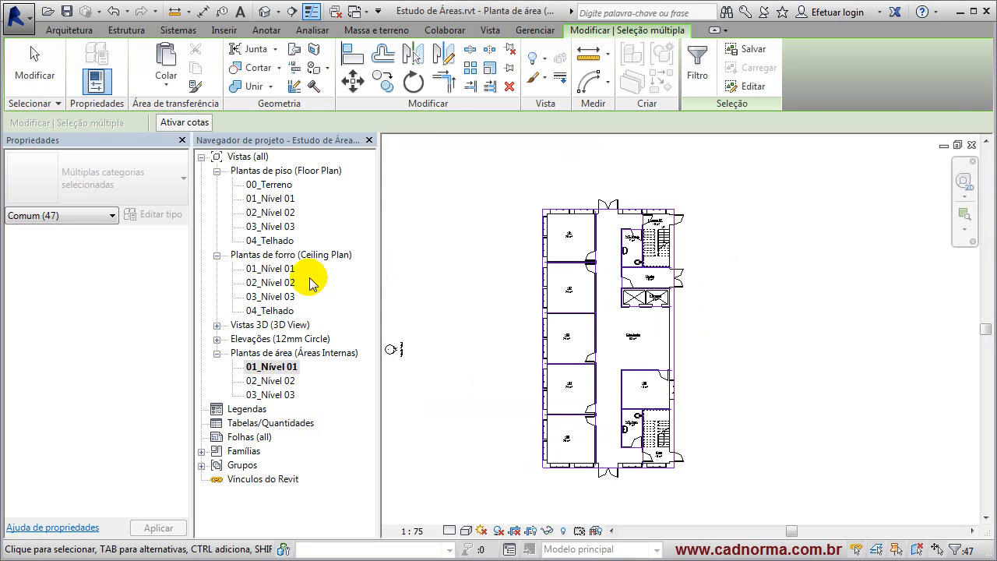
Step: In area plan 02_Nível 02, rename the two uppermost left-side room areas as 201 and 202
click(264, 381)
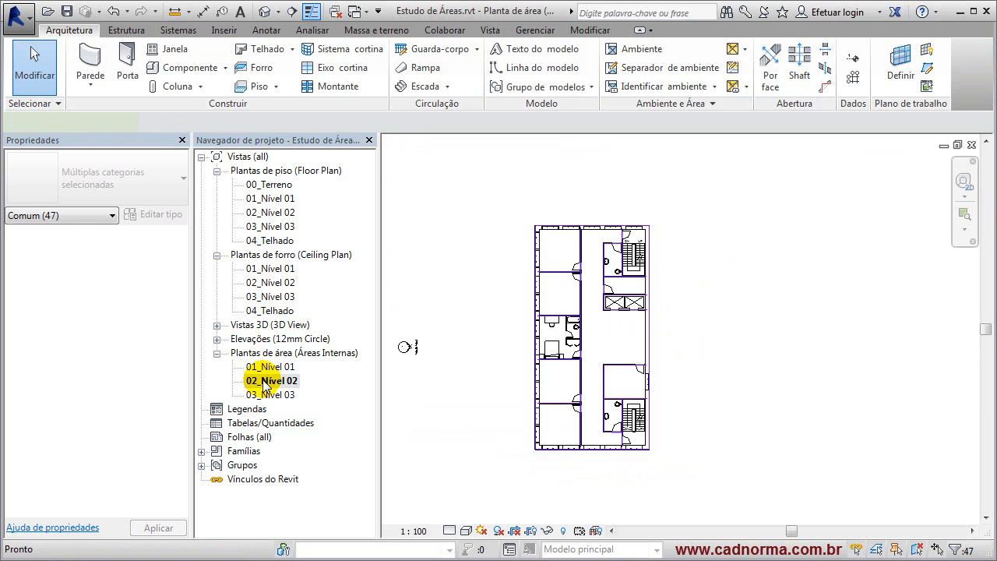
scroll(563, 248, up, 5)
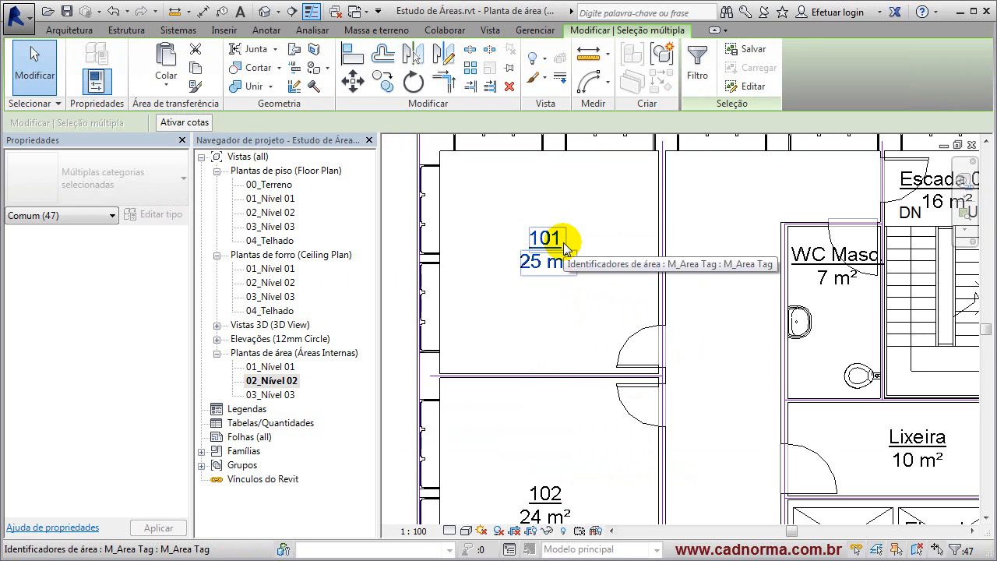
click(558, 240)
click(557, 235)
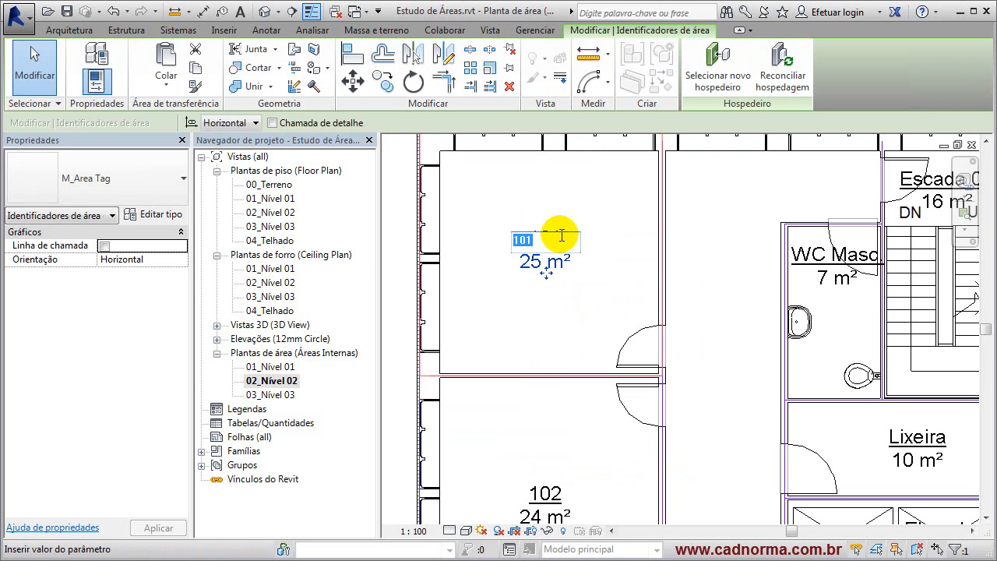
text(201)
click(590, 238)
click(545, 493)
click(549, 492)
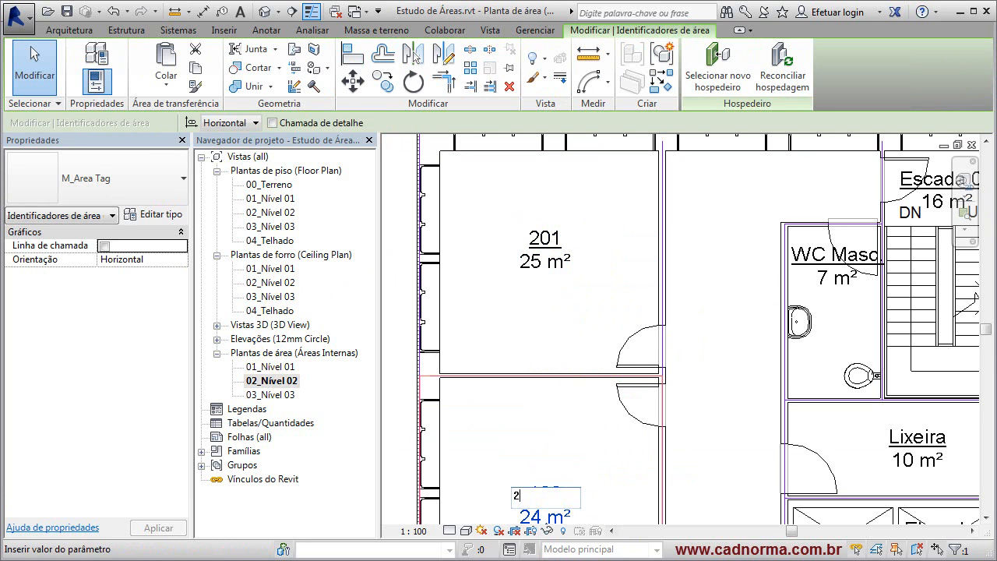
key(Return)
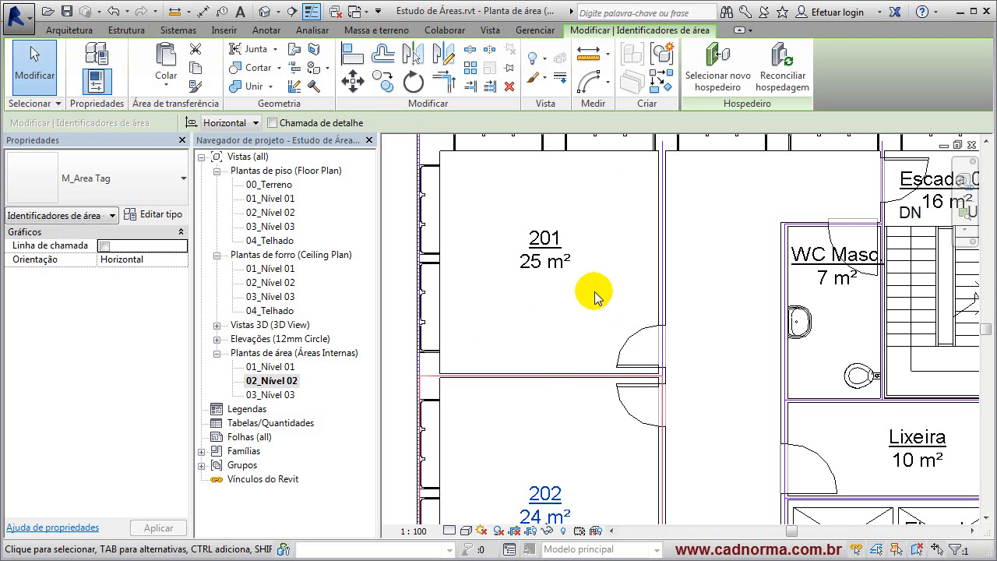
Step: Open area plan 03_Nível 03 and examine the area names and sizes across the floor
double_click(271, 394)
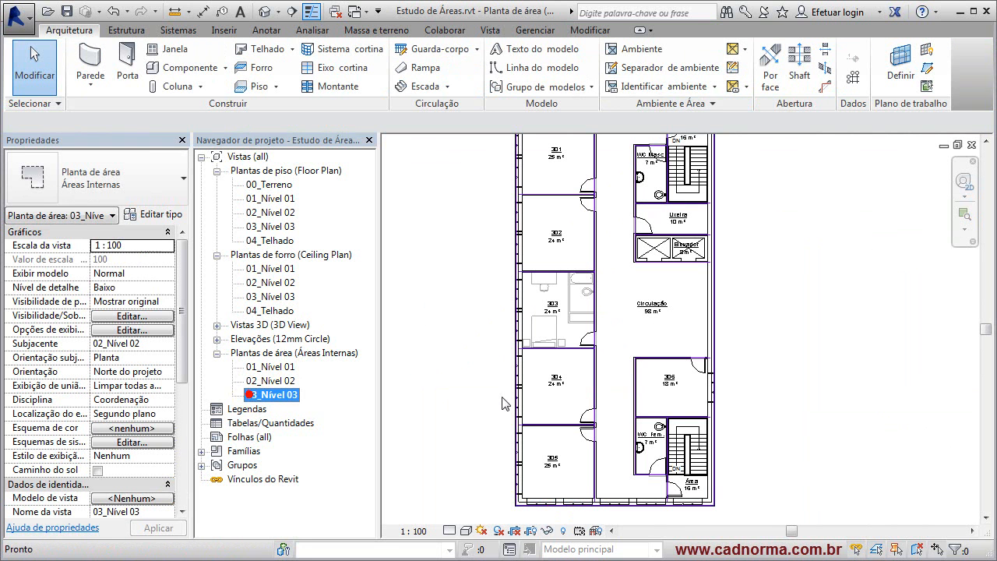
scroll(670, 399, up, 5)
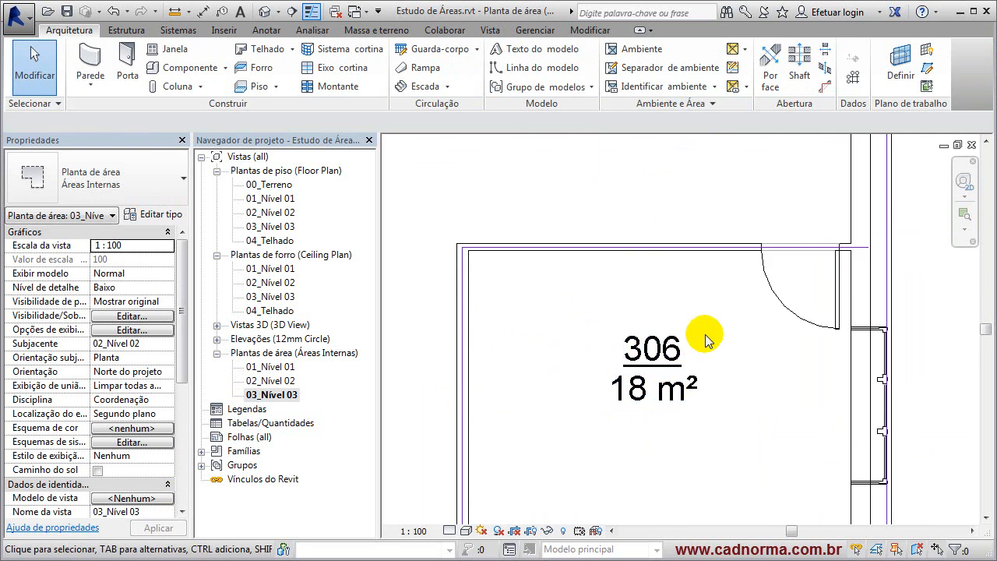
scroll(705, 389, down, 4)
scroll(549, 347, up, 5)
scroll(672, 348, down, 5)
scroll(744, 295, down, 1)
middle_drag(744, 295, 627, 366)
Step: Open area plan 01_Nível 01 and create a building component schedule for the Áreas (Áreas Internas) category
double_click(273, 367)
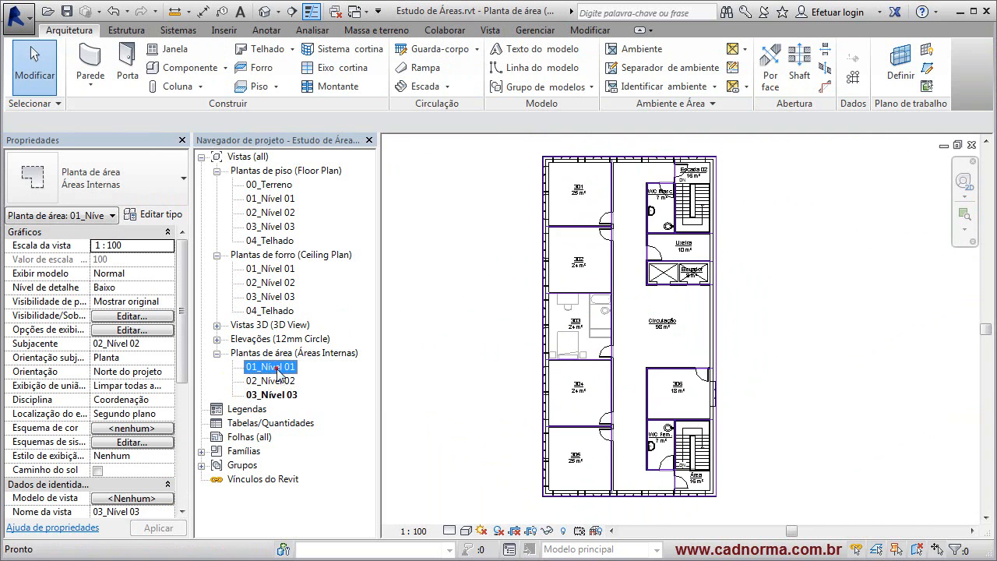
scroll(691, 358, up, 1)
middle_drag(691, 357, 707, 353)
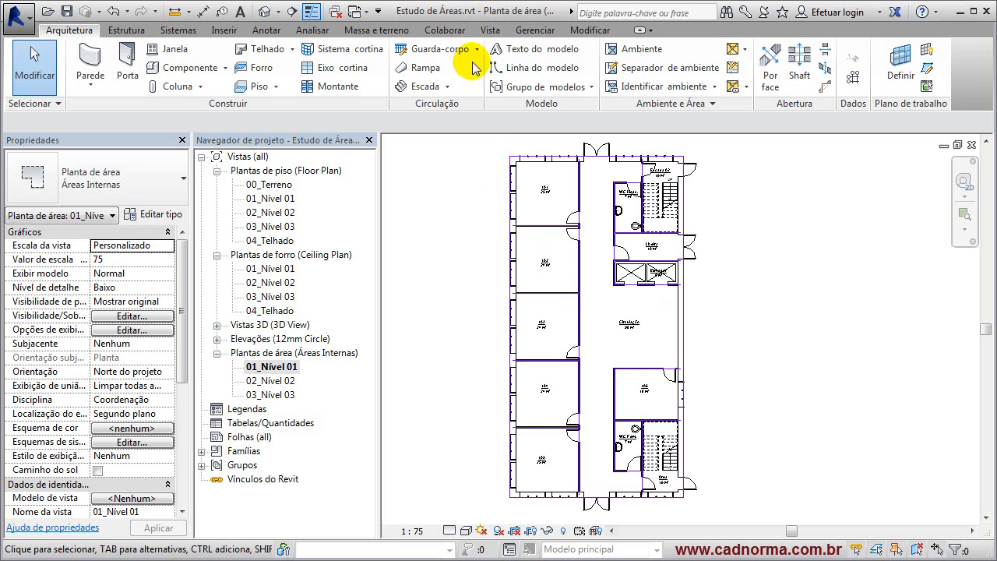
click(492, 35)
click(643, 48)
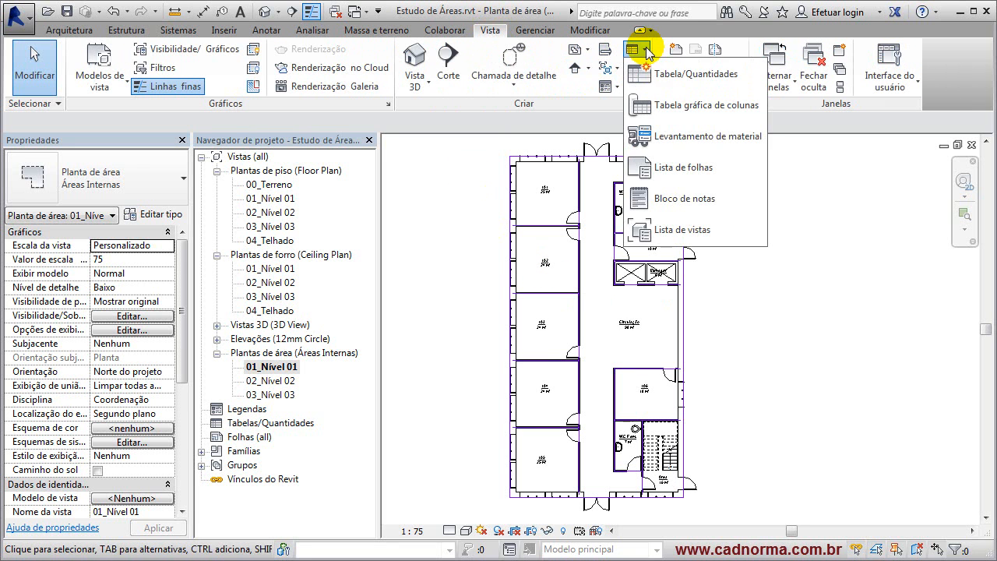
click(653, 74)
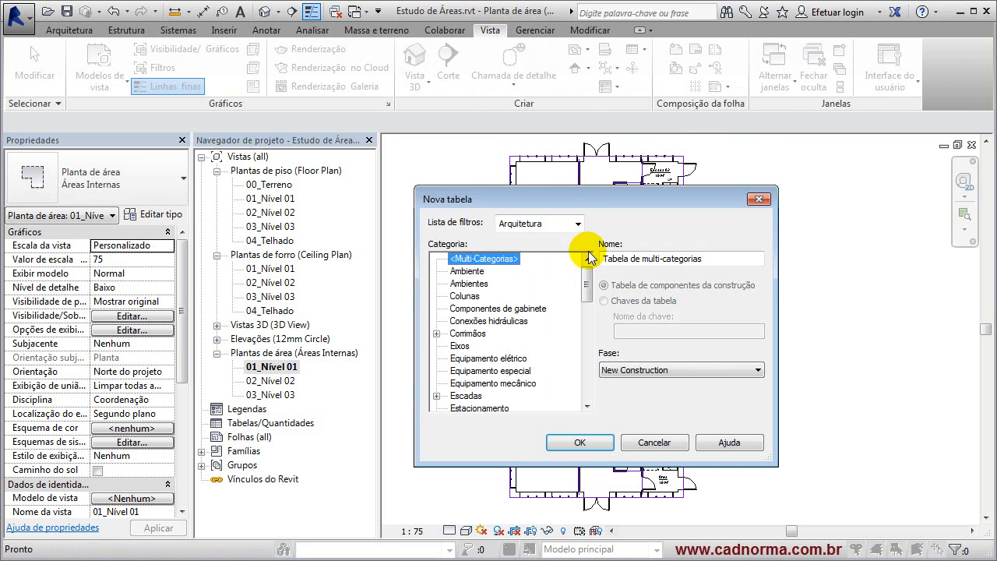
drag(581, 282, 581, 388)
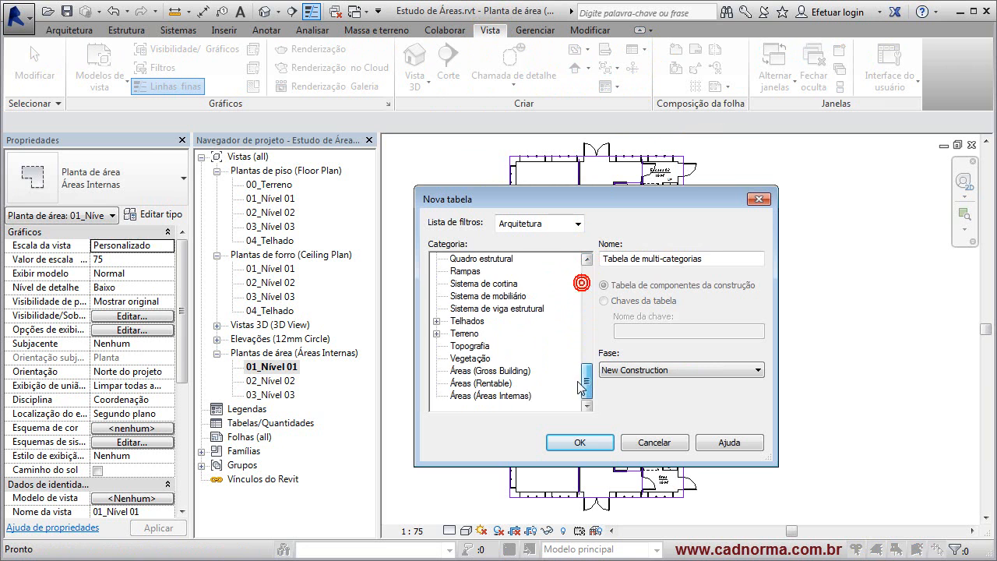
click(483, 396)
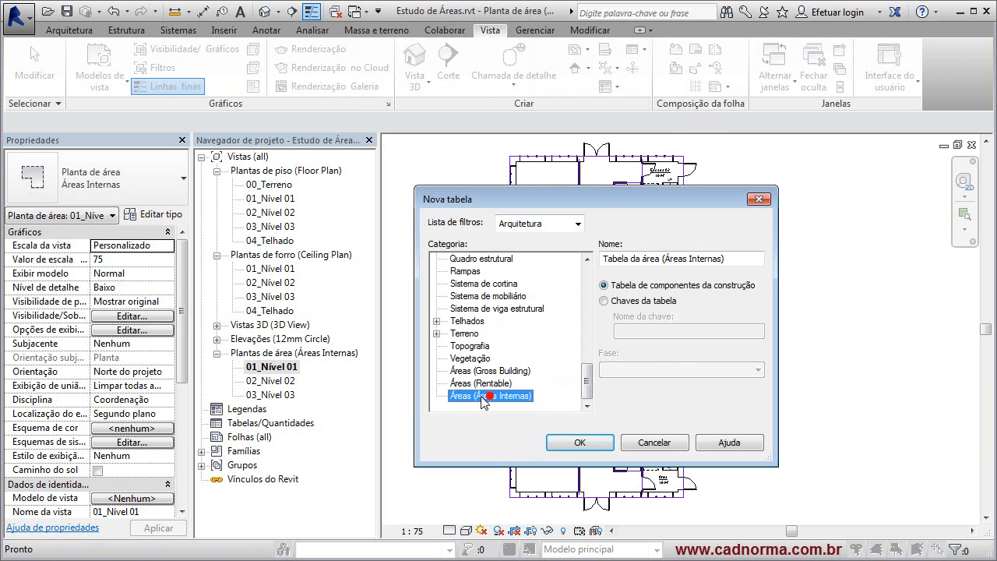
click(579, 443)
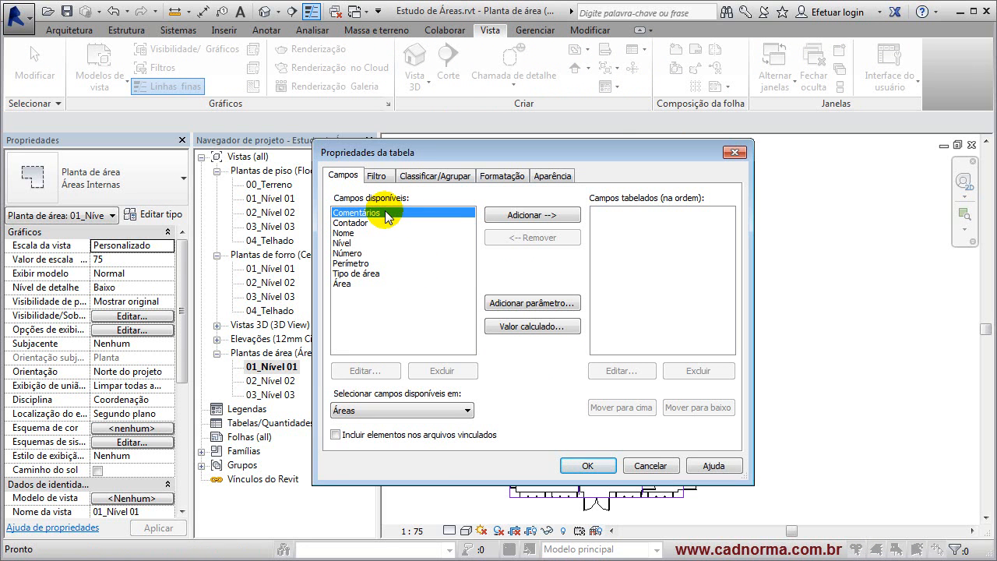
Step: Add all available fields, from Comentários to Área, to the schedule and generate it
shift+click(354, 281)
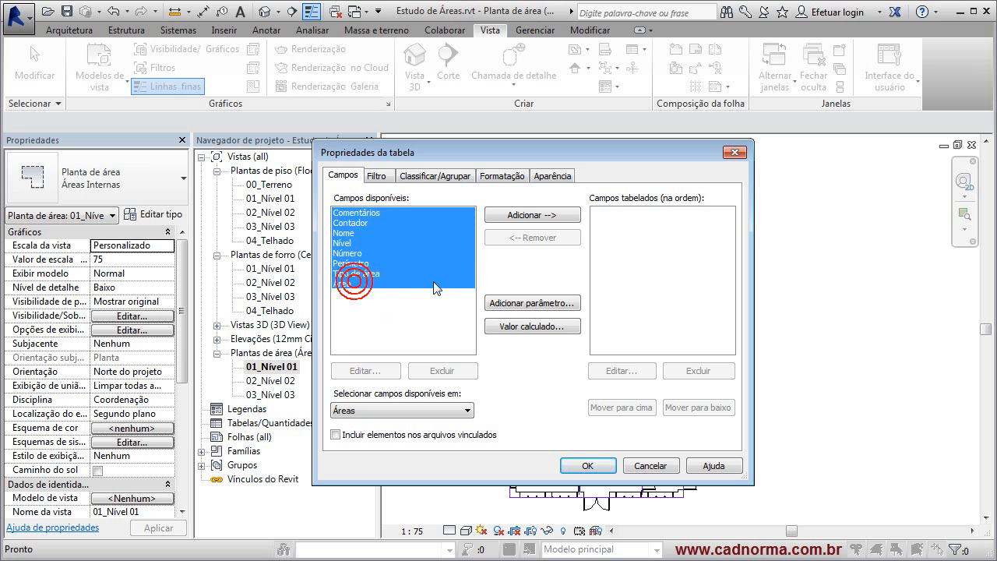
click(518, 215)
click(585, 465)
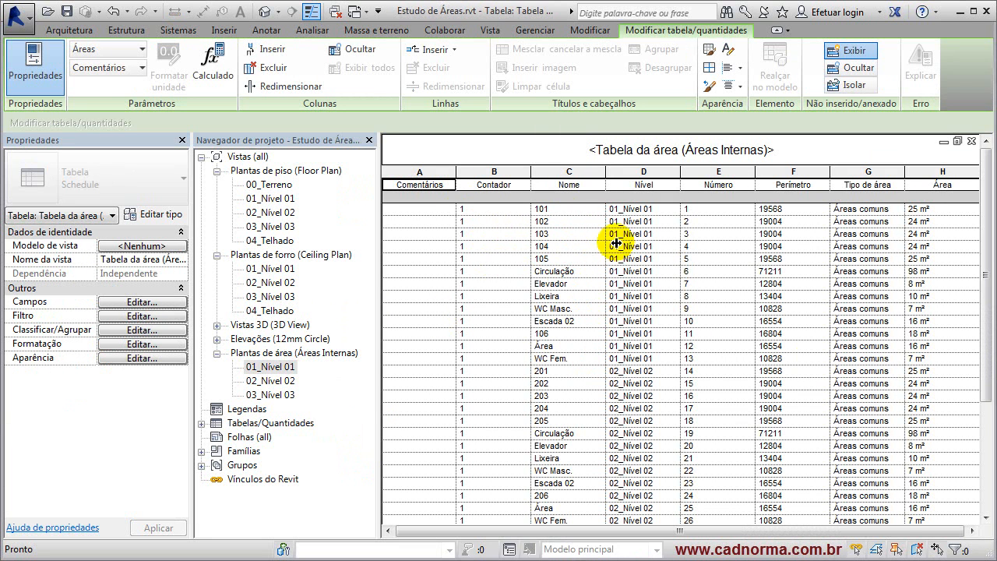
Step: Examine the schedule rows for all levels and the Tipo de área options for area 101
scroll(791, 250, down, 1)
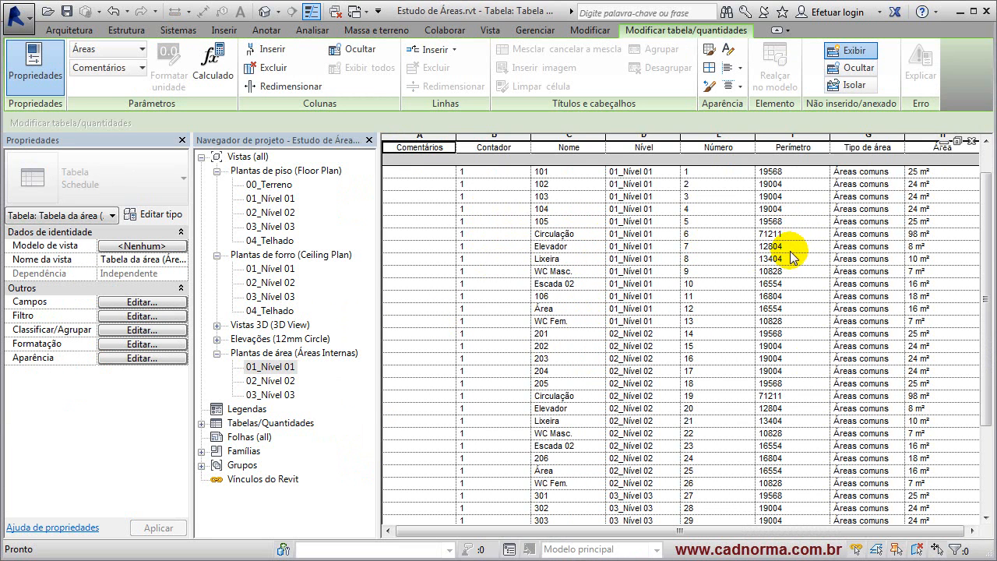
scroll(792, 249, up, 1)
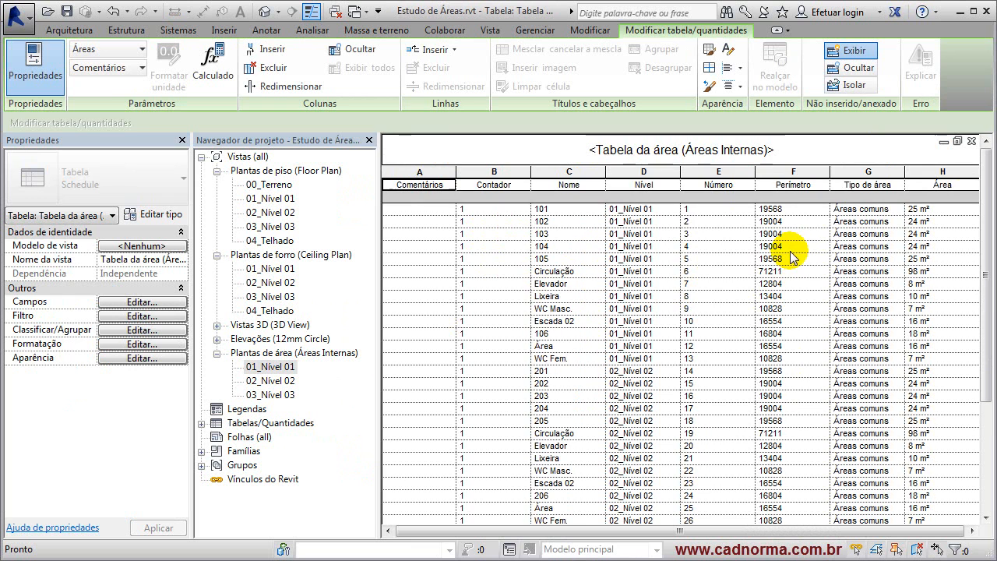
click(871, 208)
click(897, 209)
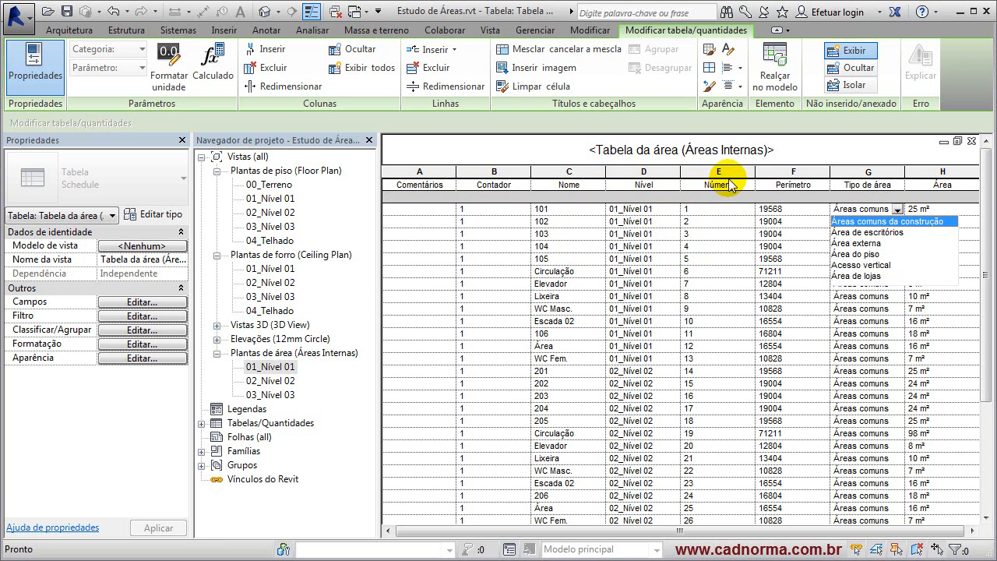
Step: Remove the Comentários, Contador and Número fields from the schedule
click(144, 303)
click(144, 307)
drag(541, 142, 325, 225)
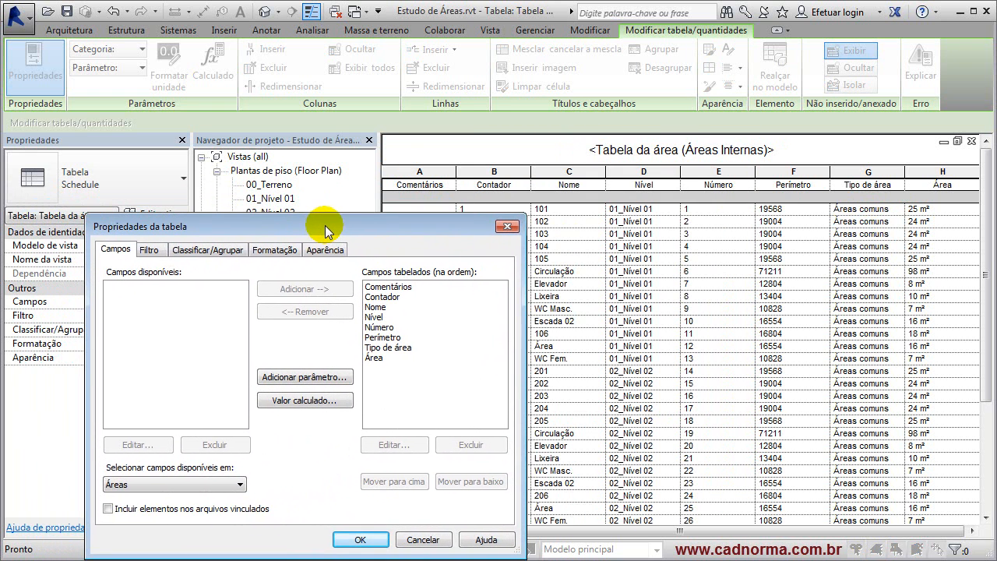
click(397, 288)
click(316, 313)
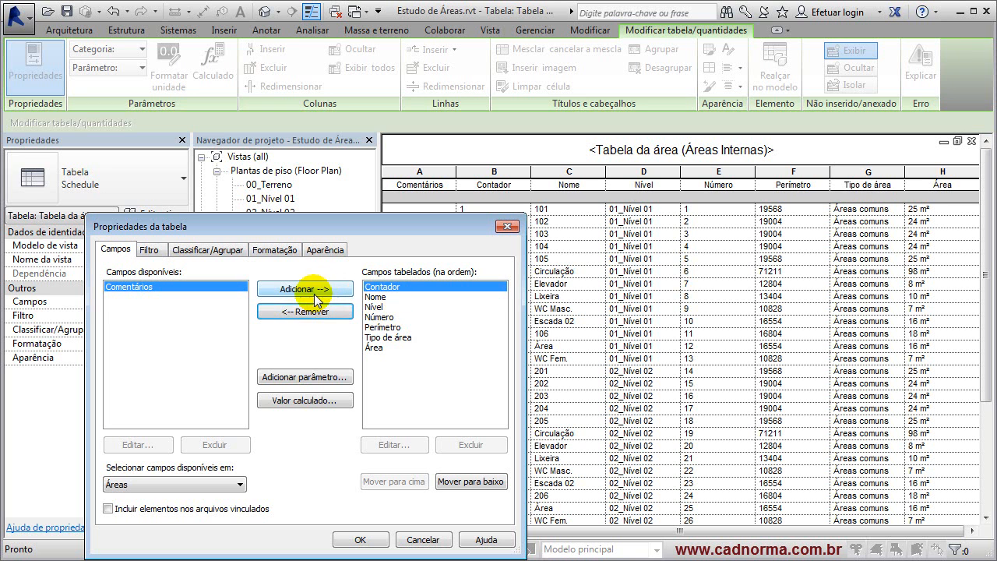
click(312, 312)
click(379, 306)
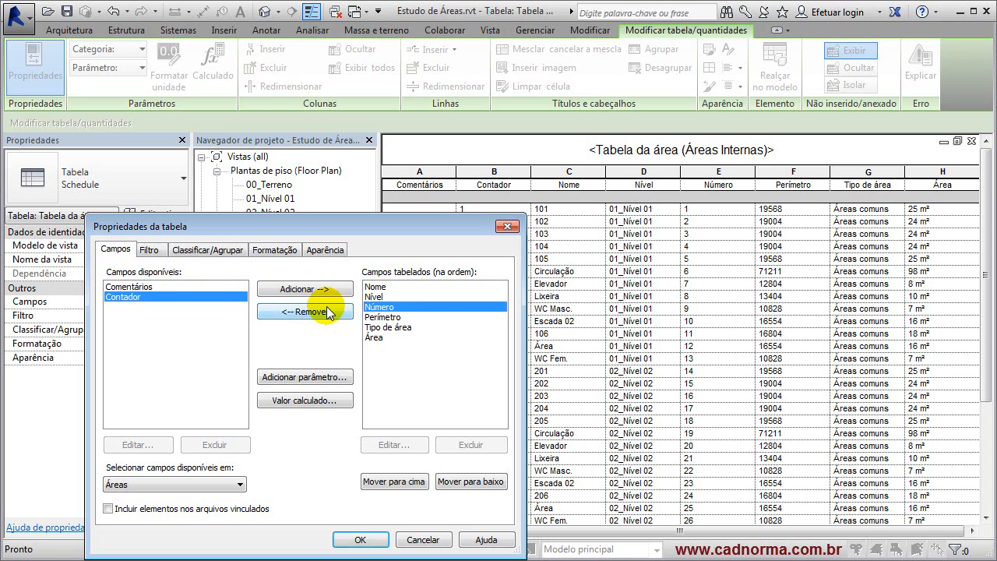
click(328, 313)
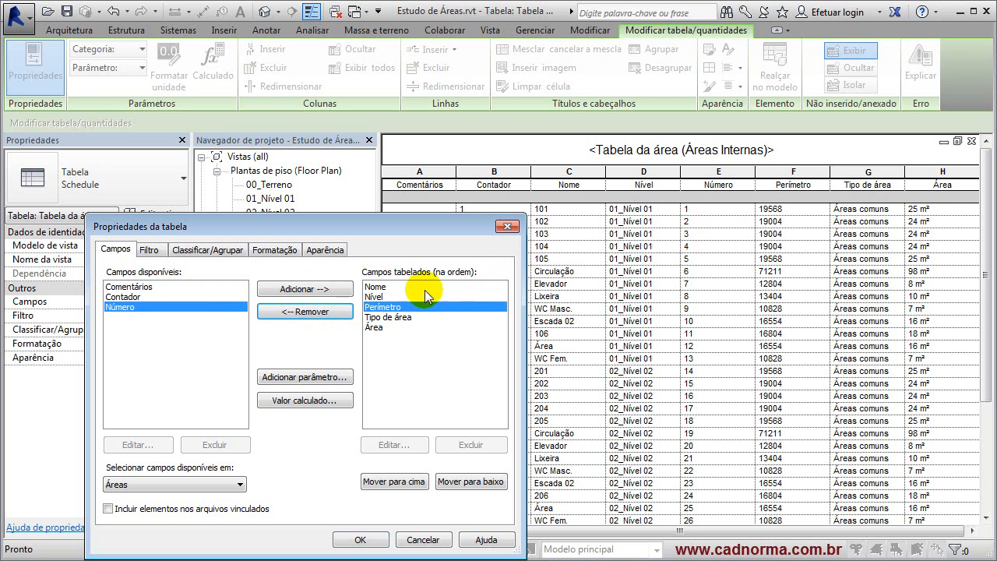
click(387, 317)
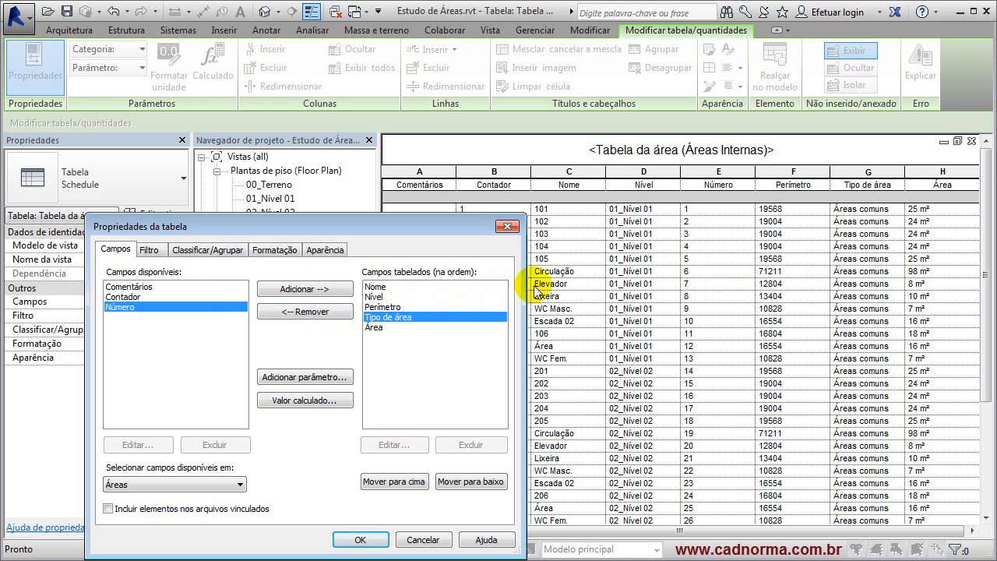
click(360, 539)
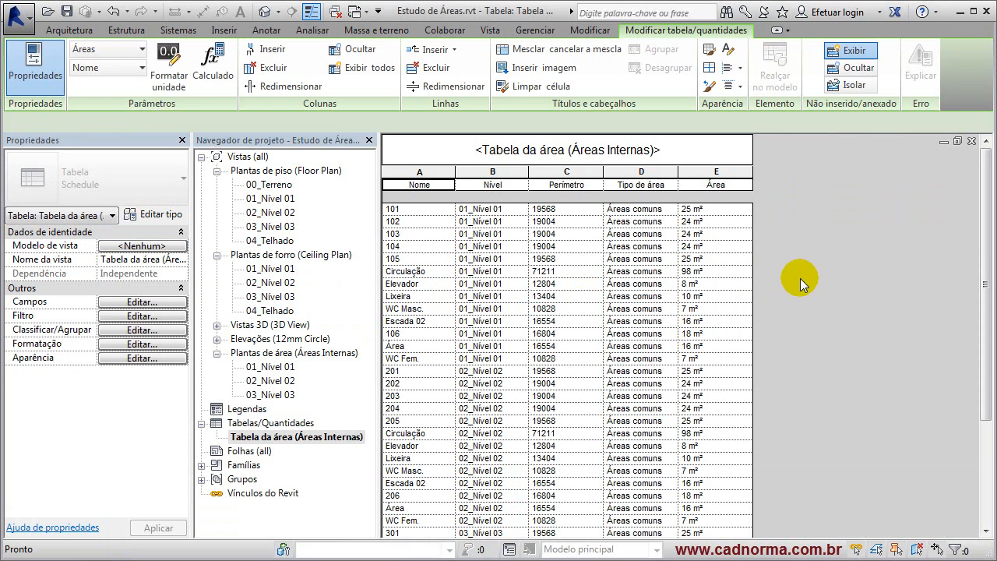
Step: Set the Tipo de área of area 101 to Área de escritórios and change it to Acesso vertical
click(666, 207)
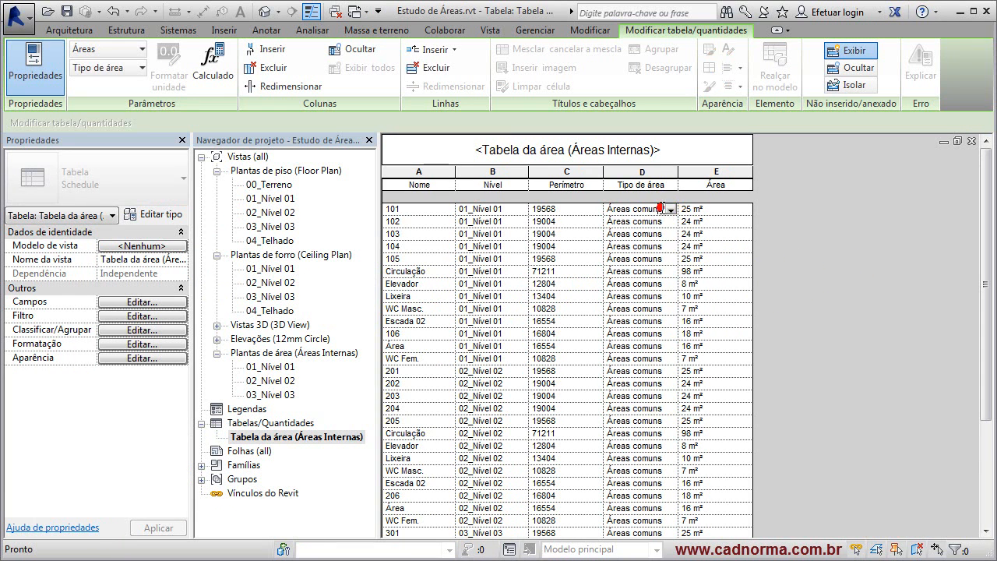
click(670, 208)
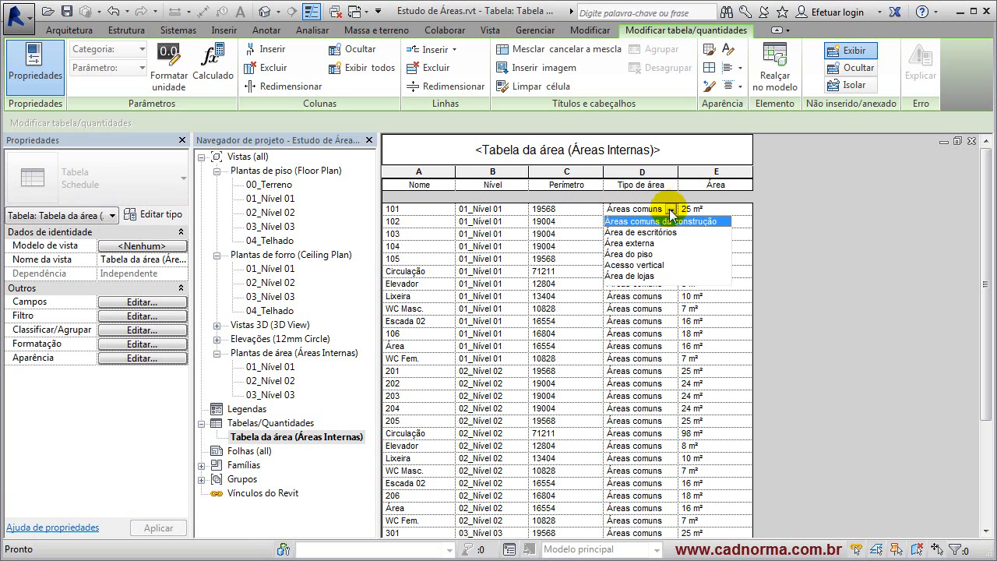
click(656, 232)
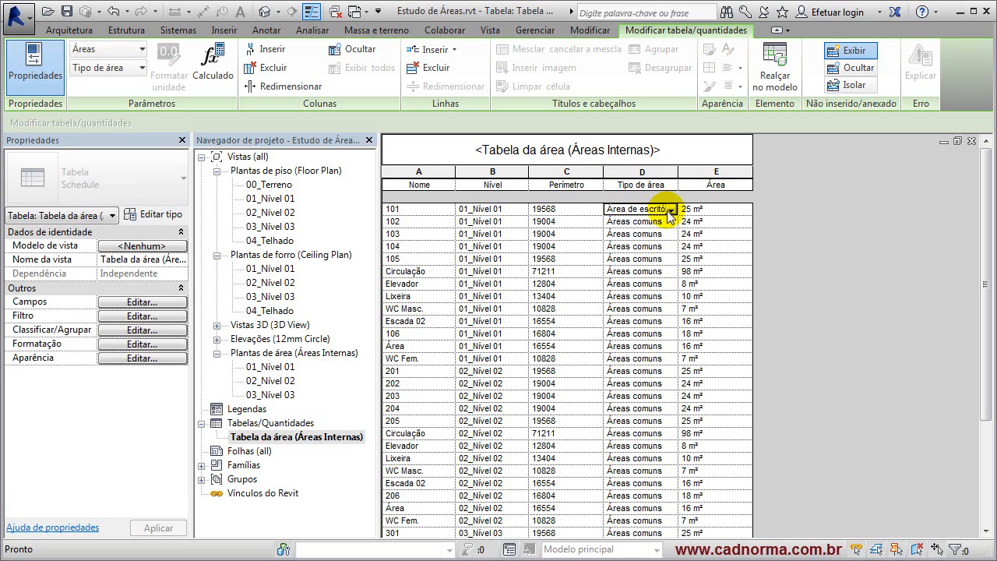
text(Acesso vertical)
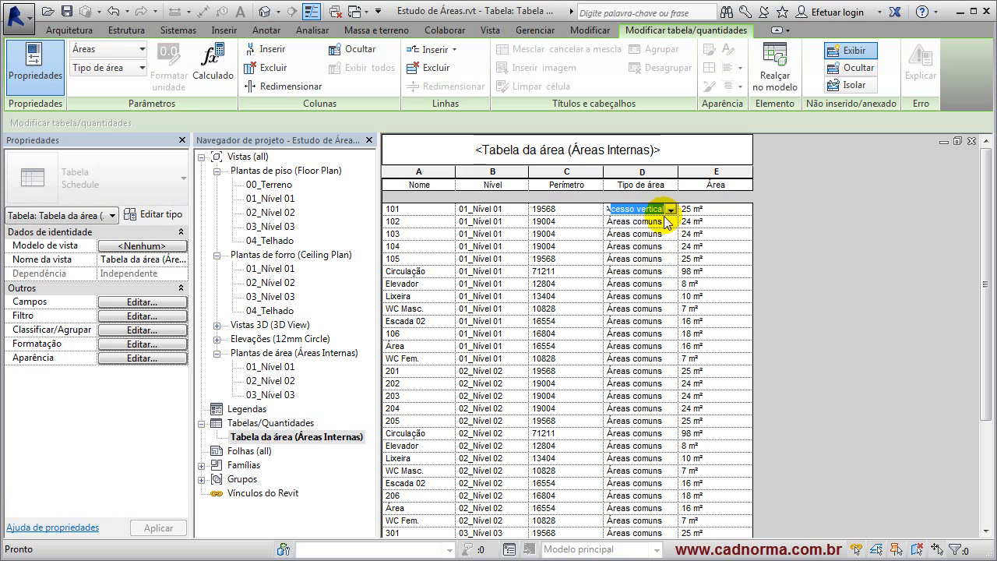
Step: Review the predefined Tipo de área options available for area 101
click(669, 210)
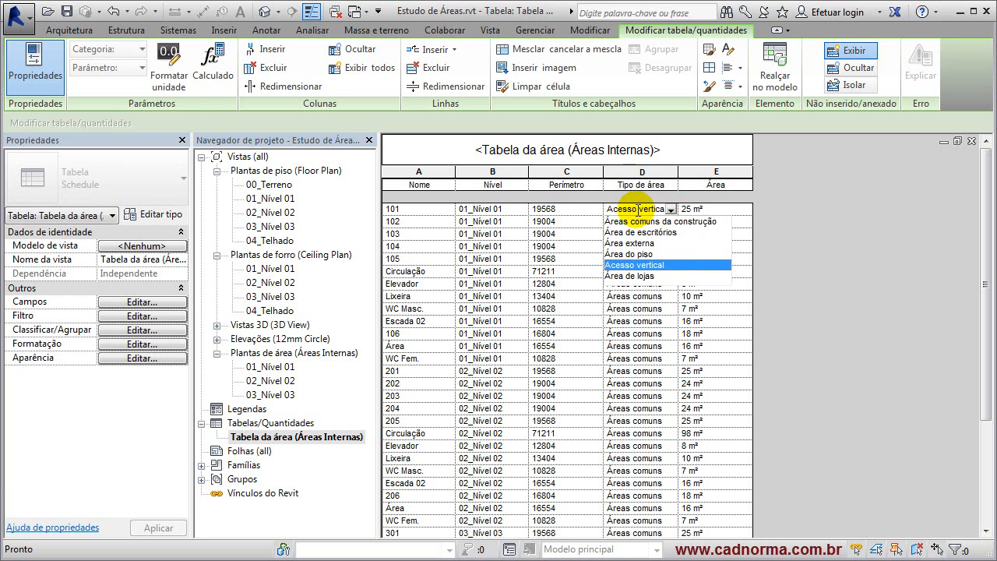
double_click(638, 209)
drag(607, 209, 660, 209)
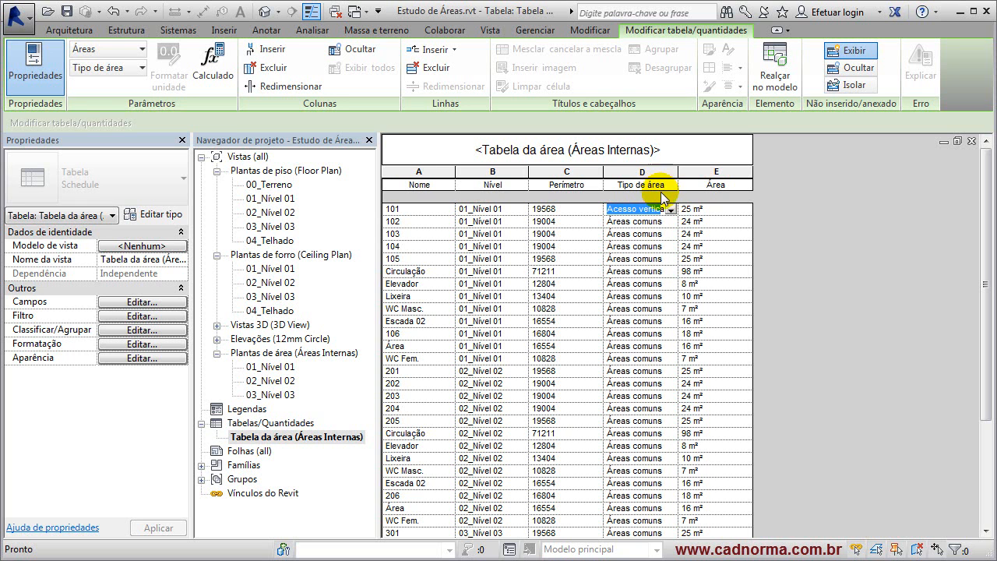
click(670, 210)
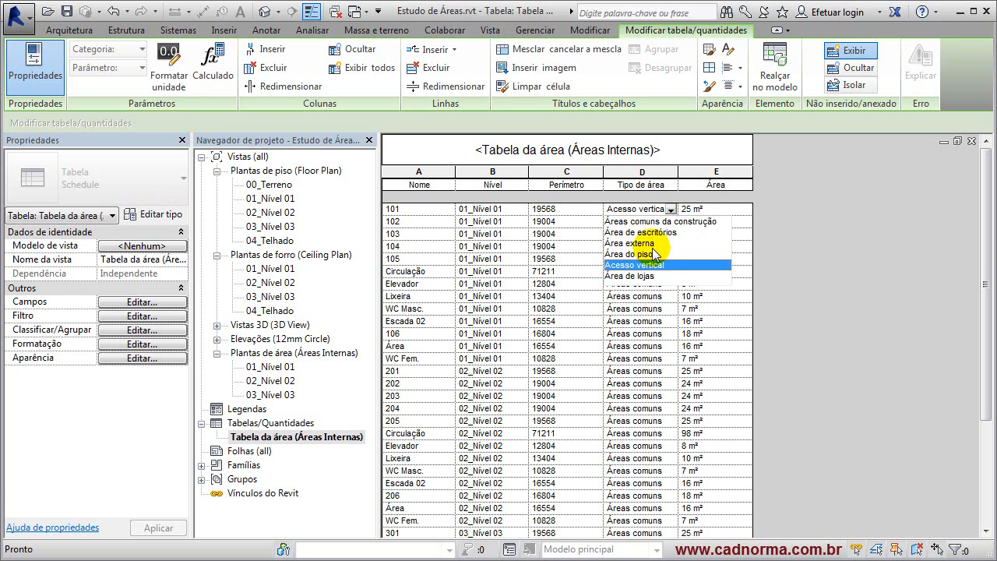
click(672, 210)
click(671, 210)
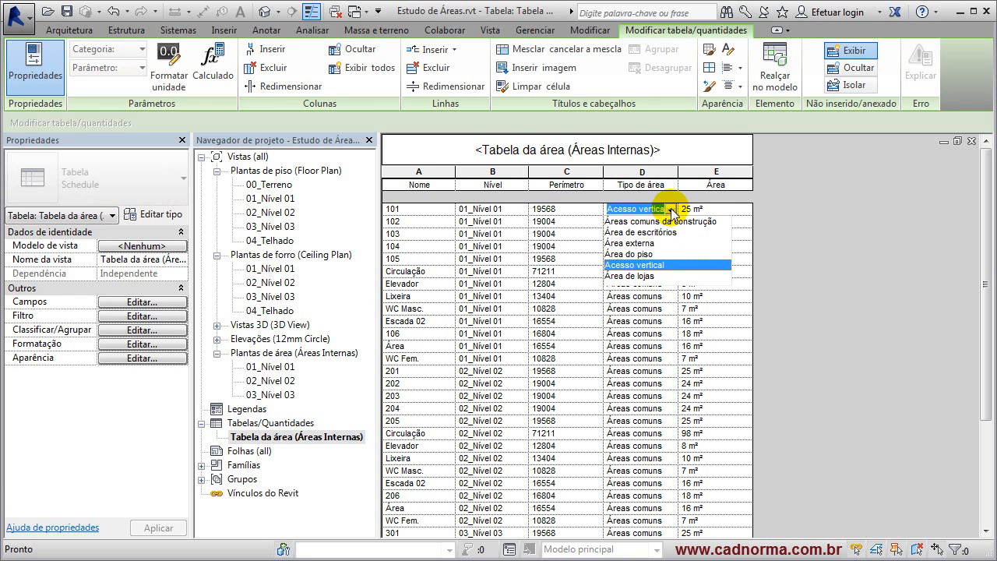
double_click(645, 215)
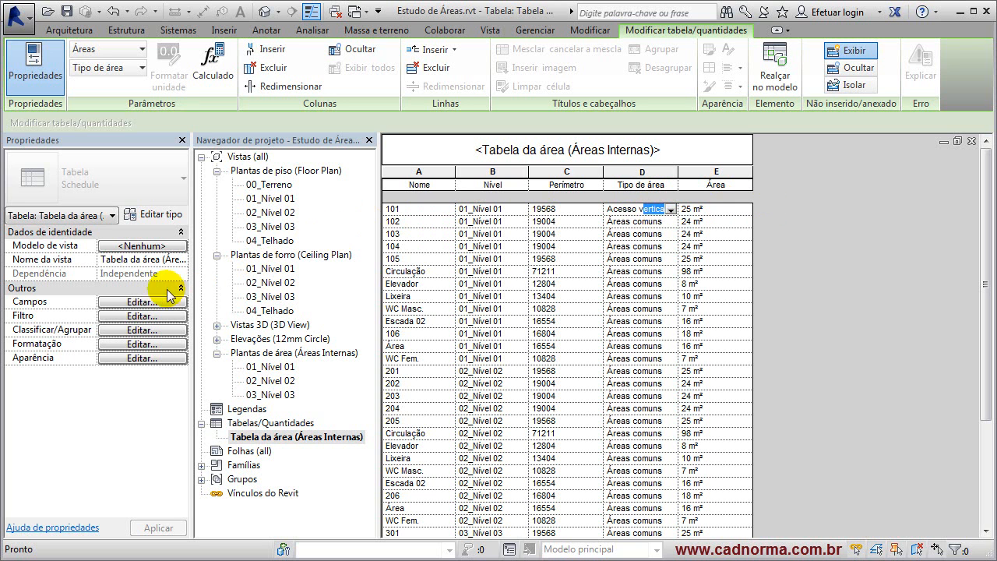
Step: Start a new project parameter for the schedule and name it Comum ou Privativa
click(142, 301)
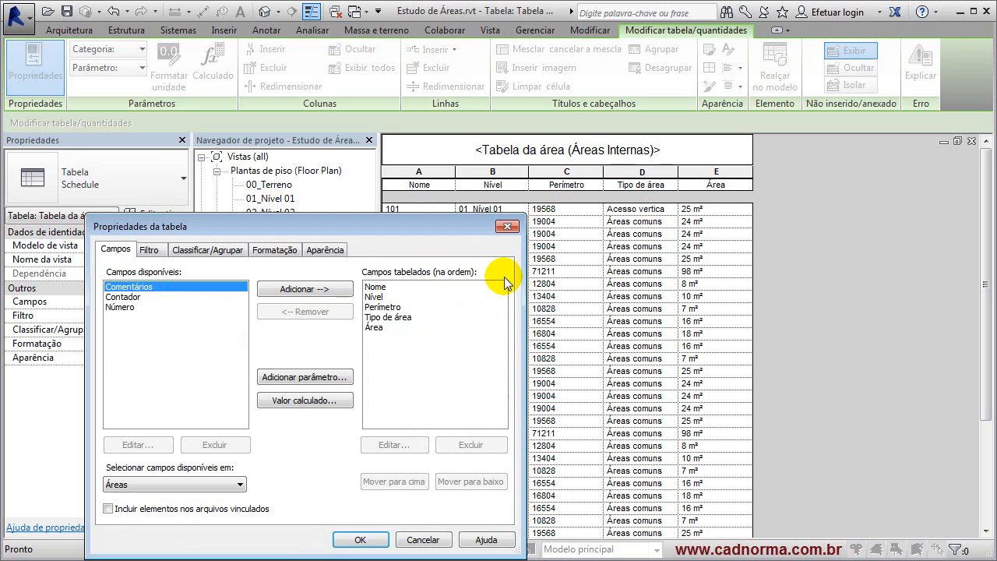
click(309, 382)
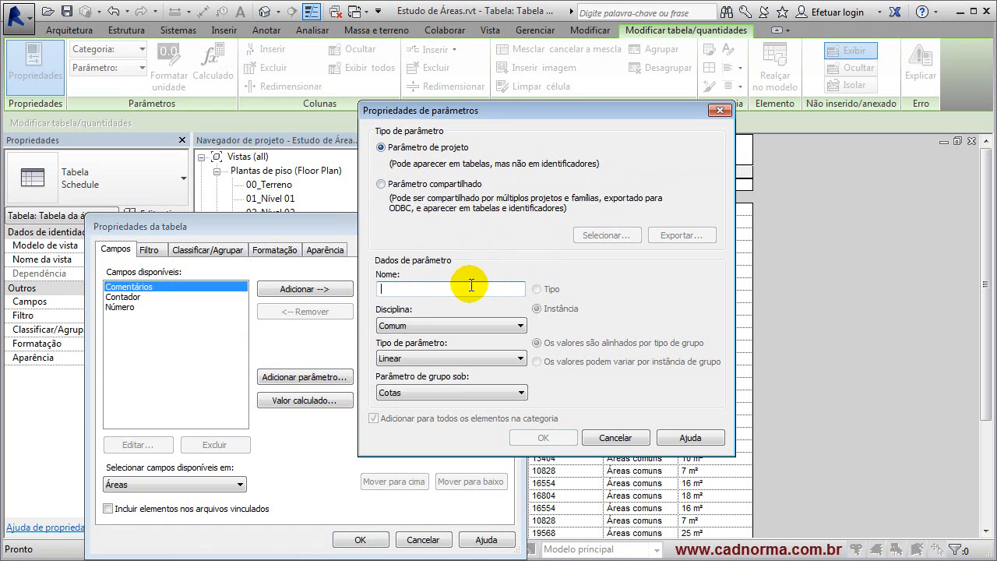
text(Comum ou Priv)
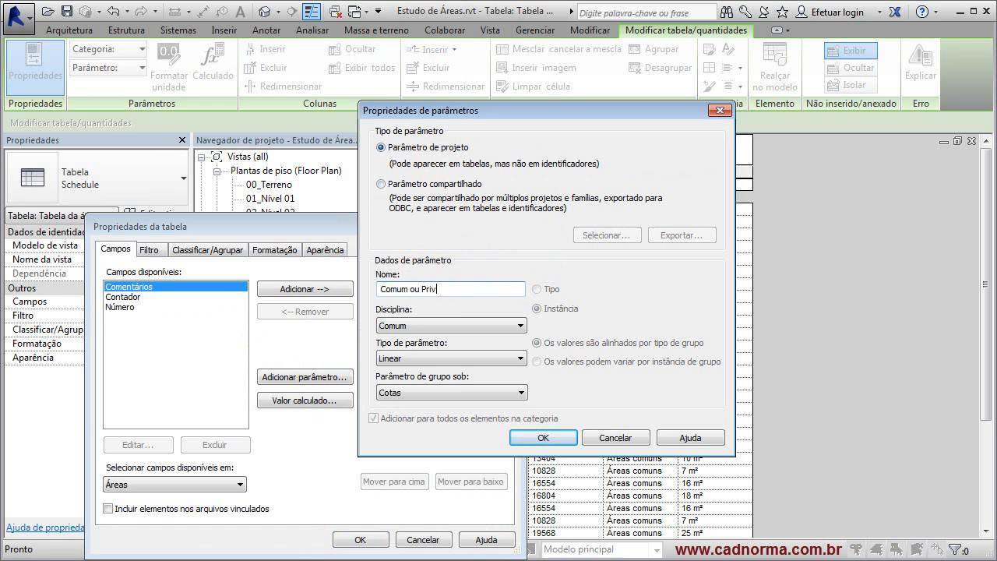
text(ativa)
drag(473, 289, 373, 289)
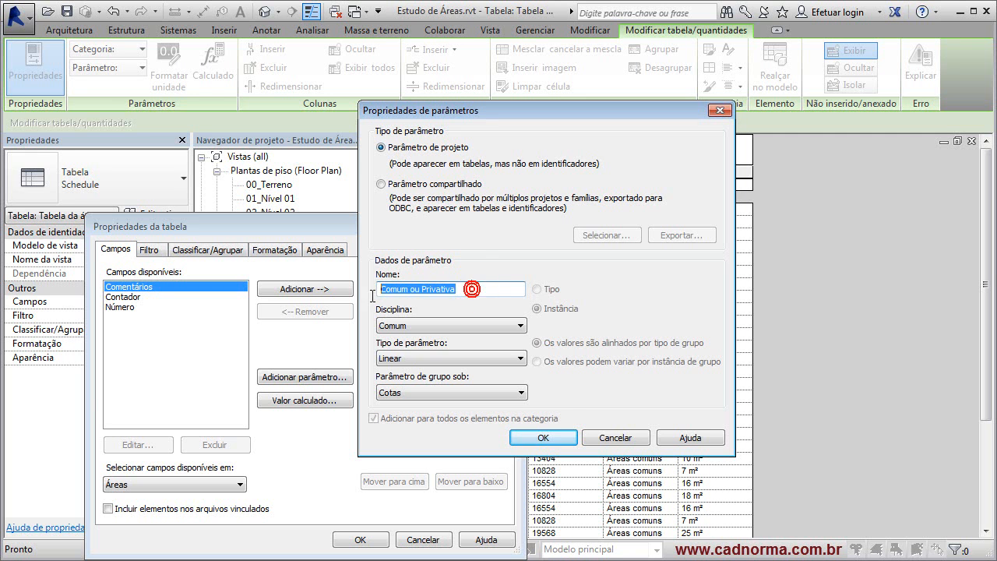
Step: Set the Comum ou Privativa parameter's type to Texto, group it under Texto, and add it to the area schedule
click(520, 359)
click(466, 373)
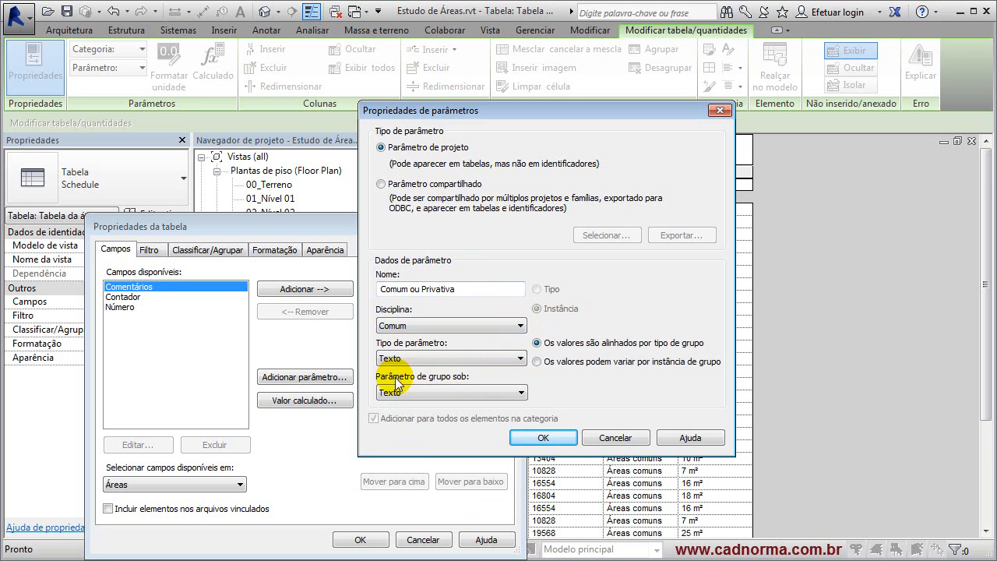
click(520, 392)
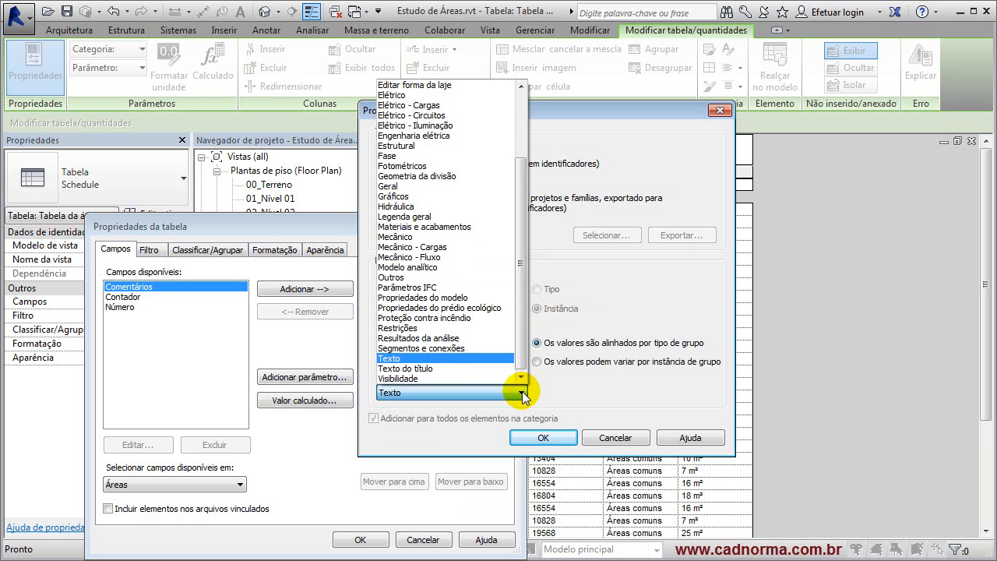
click(521, 394)
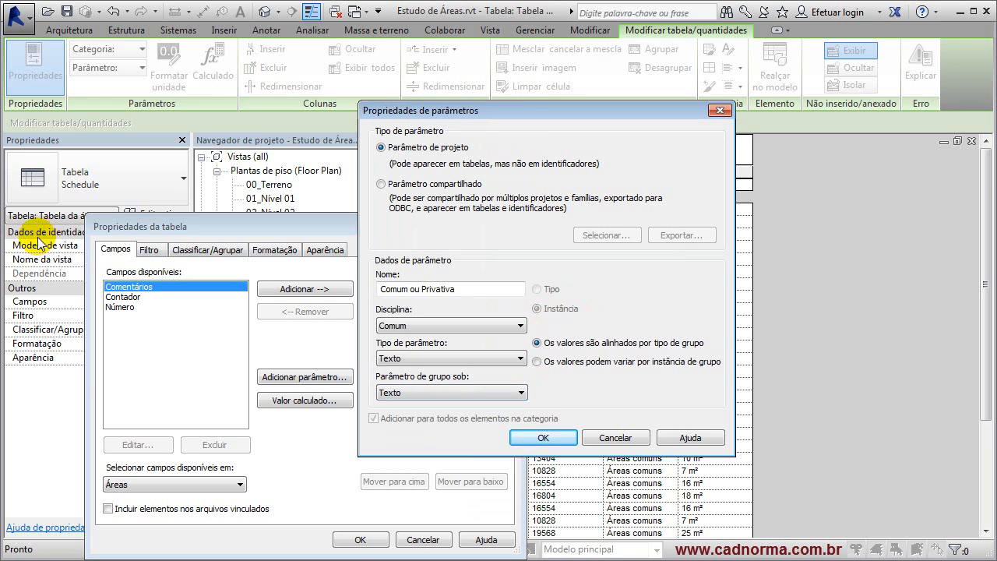
click(521, 392)
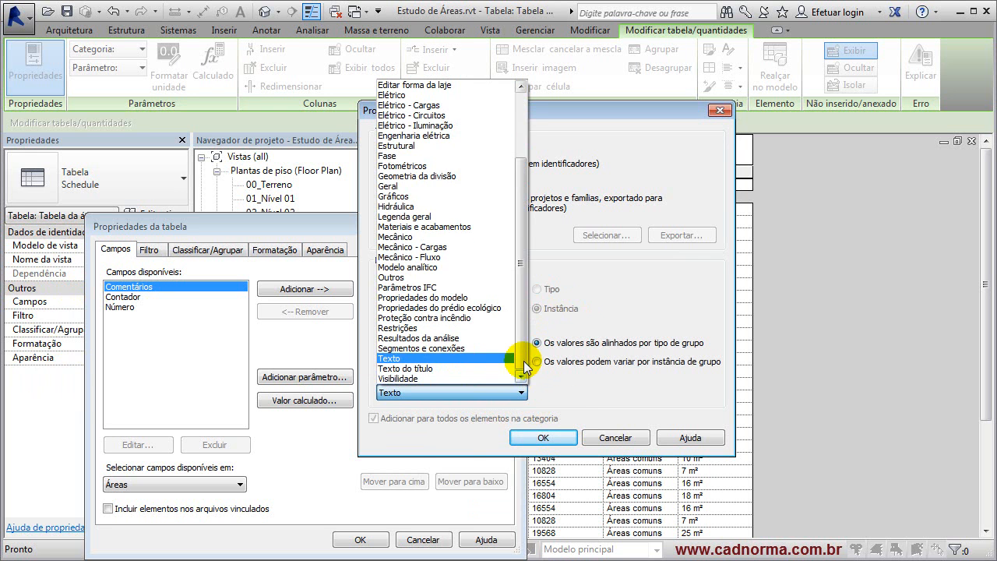
mouse_move(523, 352)
mouse_down()
mouse_move(519, 272)
mouse_move(526, 359)
mouse_up()
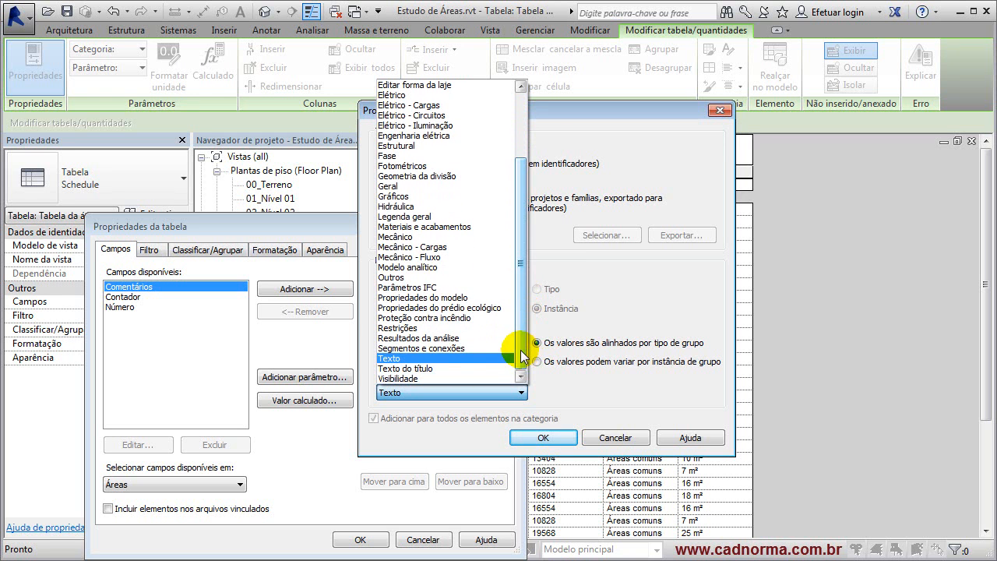
click(449, 359)
click(533, 439)
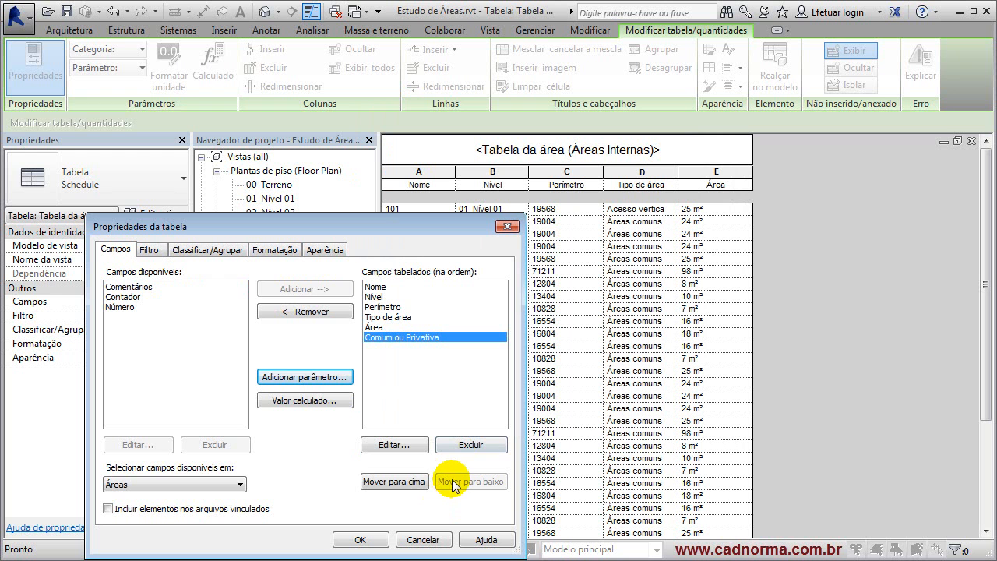
click(358, 540)
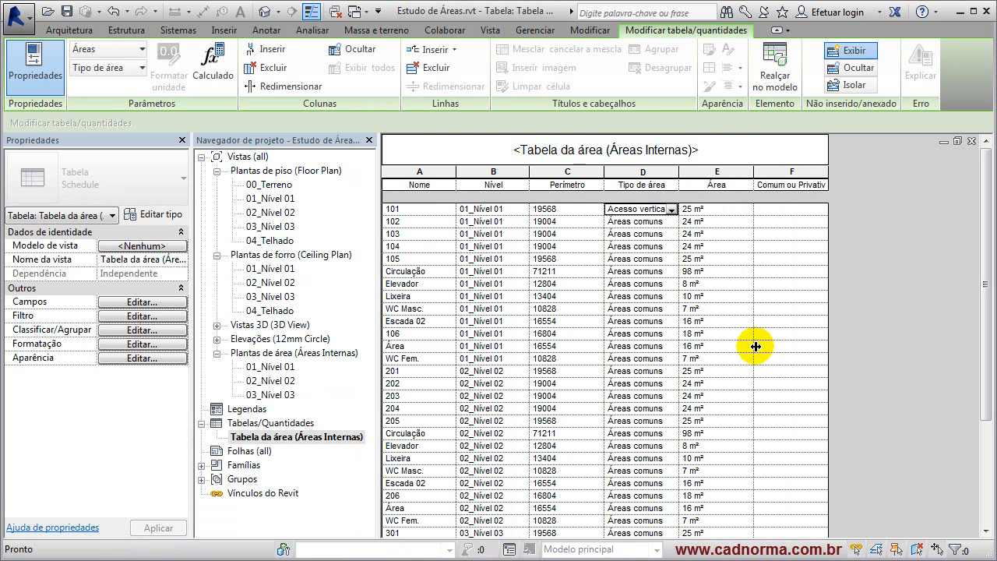
Step: Enter Priativa as the Comum ou Privativa value for areas 101, 102 and 103 in the schedule
click(822, 211)
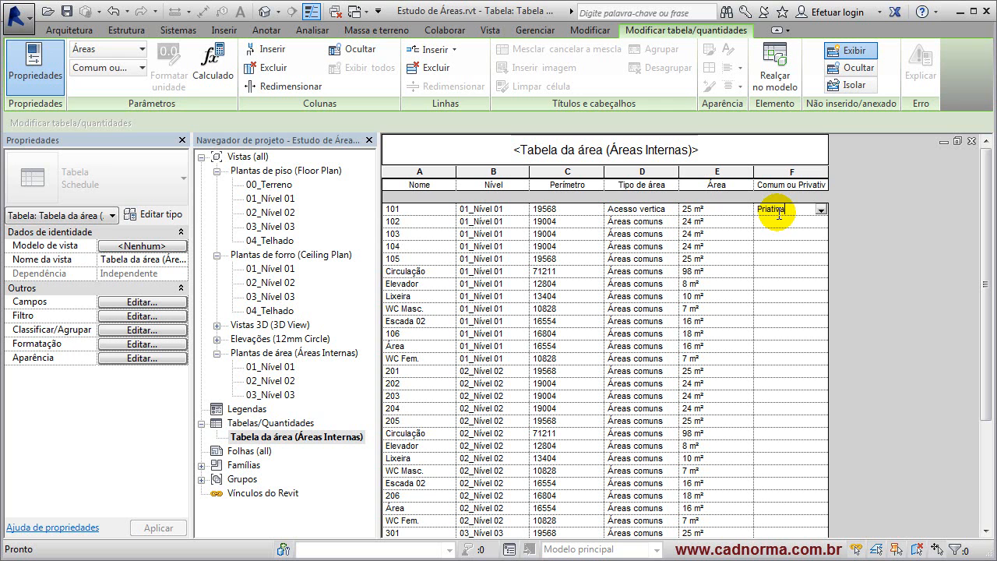
click(796, 221)
click(820, 223)
click(791, 234)
click(810, 234)
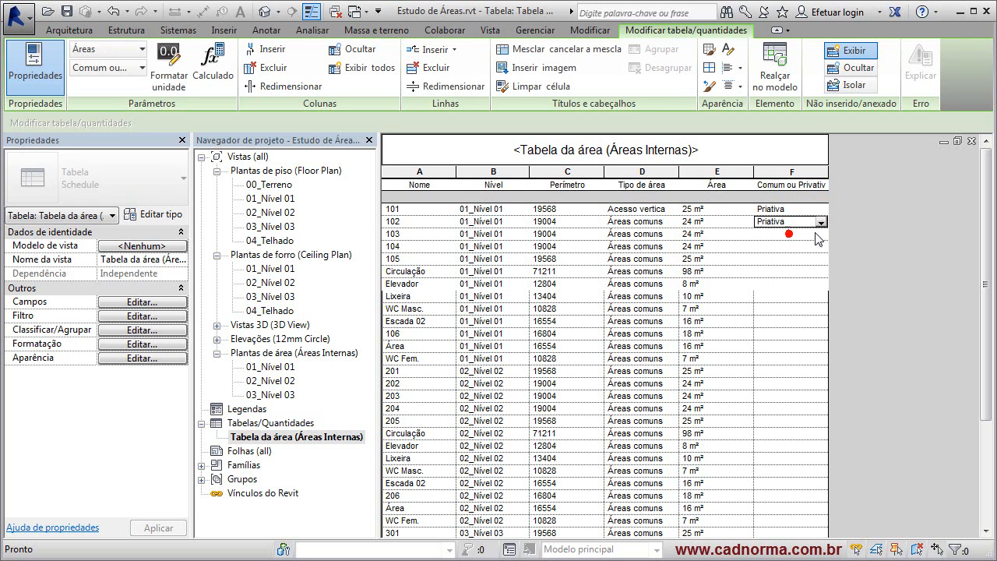
click(820, 233)
Step: Set Comum ou Privativa to Comum for Circulação on 01_Nível 01 and to Priativa for areas 104 and 105
click(814, 246)
click(813, 246)
click(820, 246)
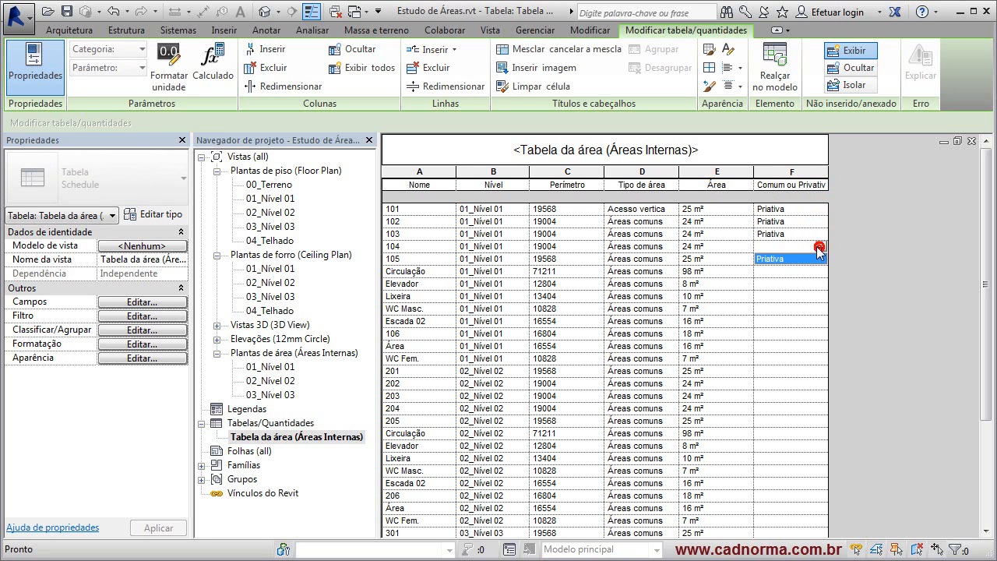
click(784, 271)
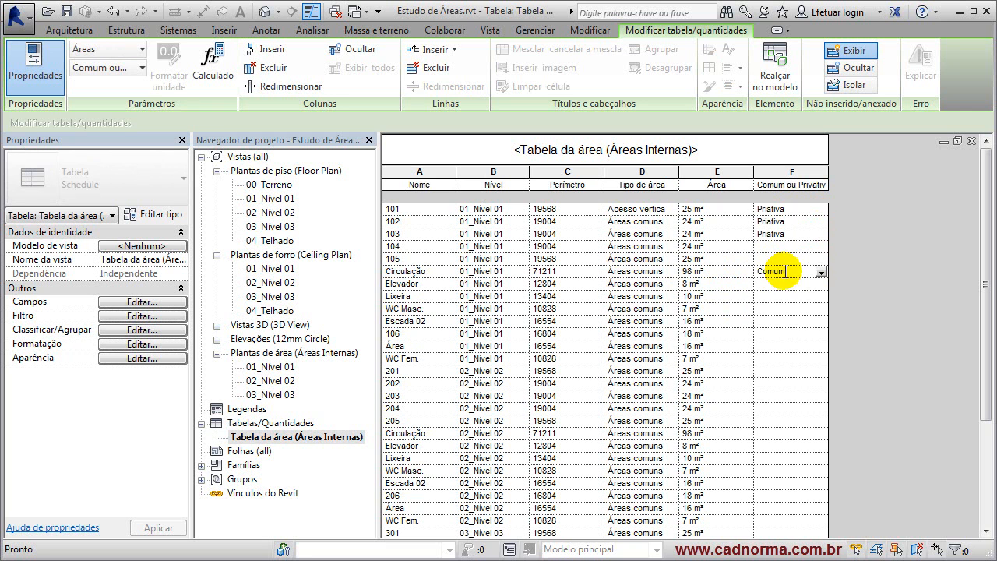
click(784, 246)
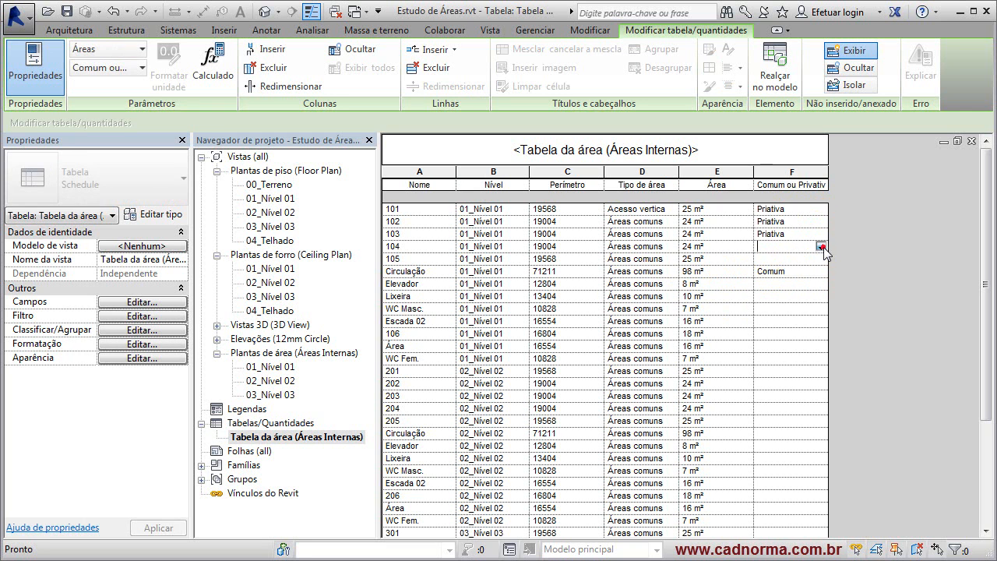
click(821, 246)
click(778, 271)
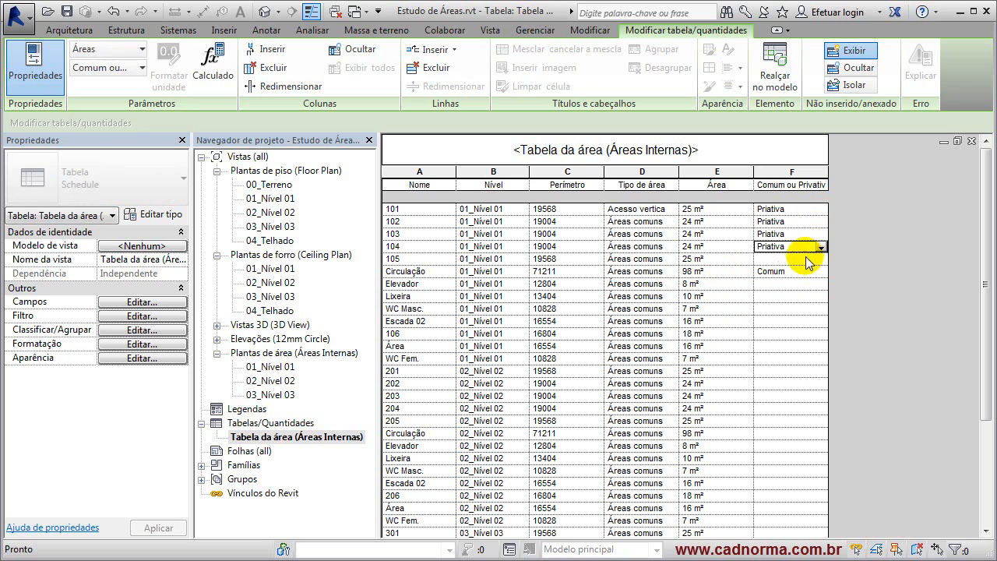
click(810, 258)
click(821, 259)
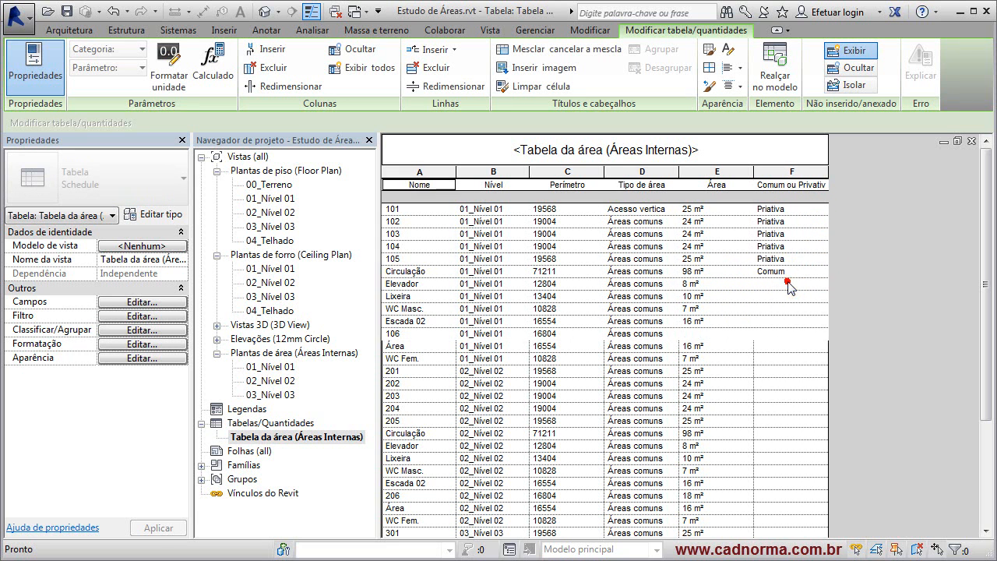
click(787, 282)
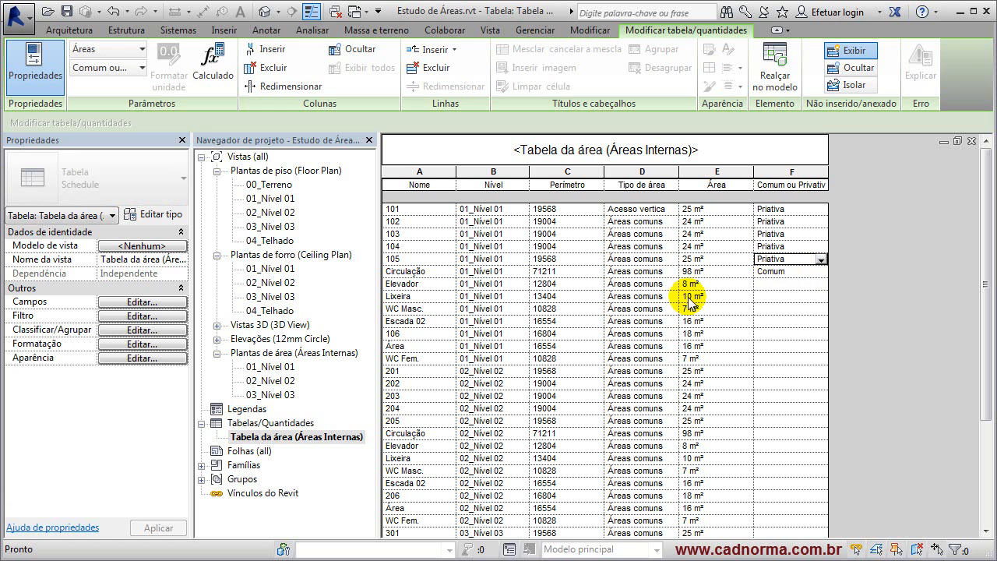
Step: Open the 01_Nível 01 area plan and check the Comum ou Privativa property of areas 101 to 104
double_click(273, 366)
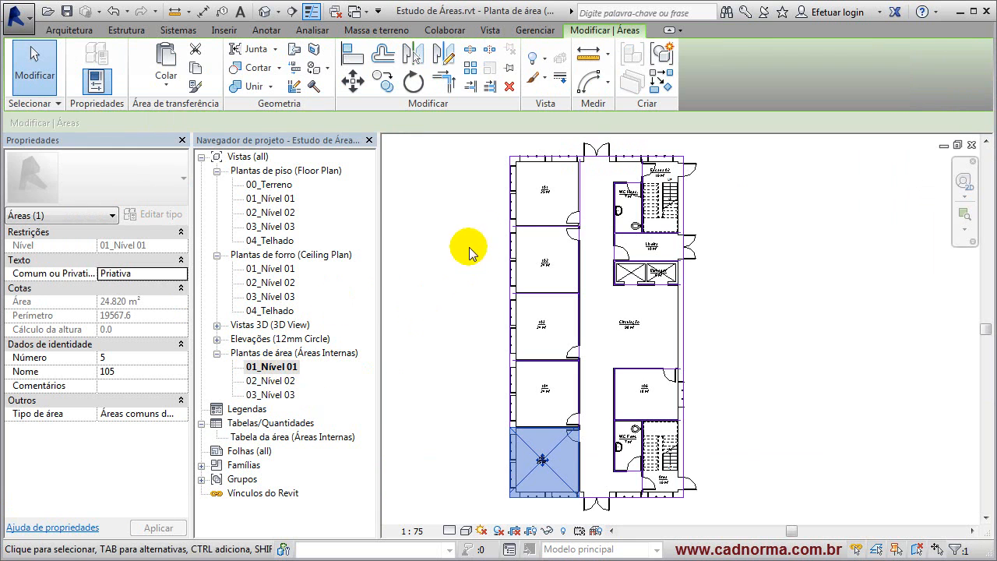
click(552, 183)
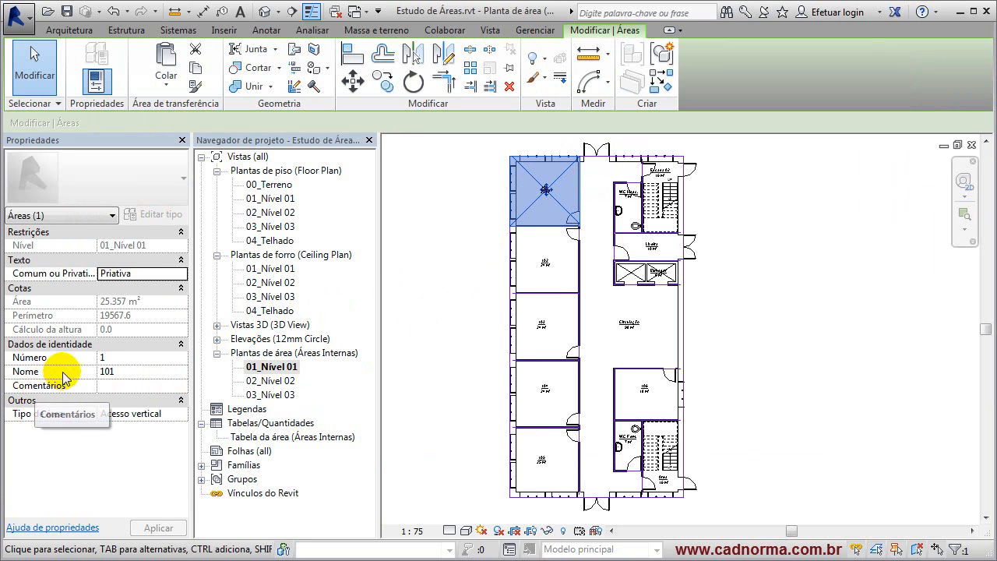
click(140, 272)
click(182, 274)
click(182, 274)
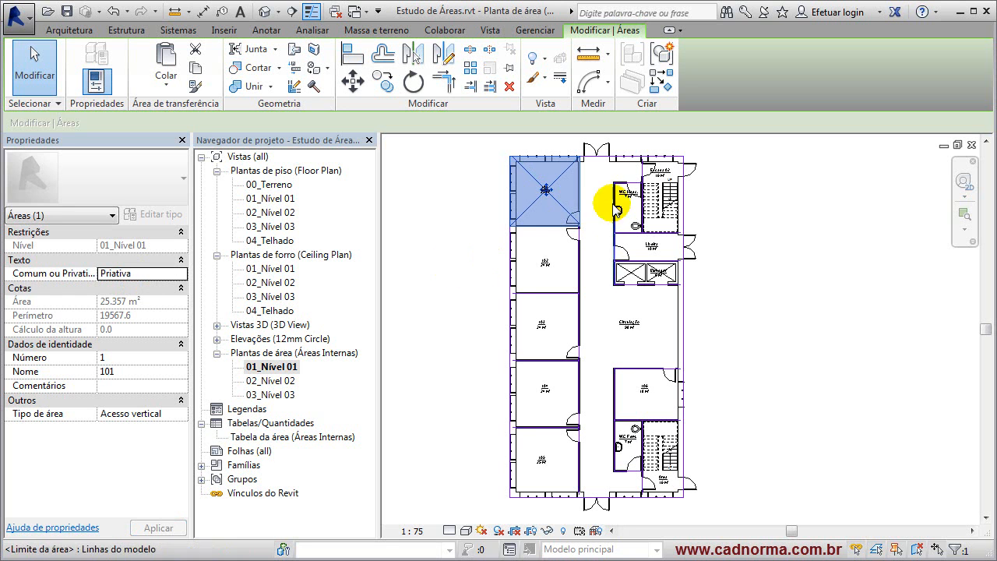
click(556, 250)
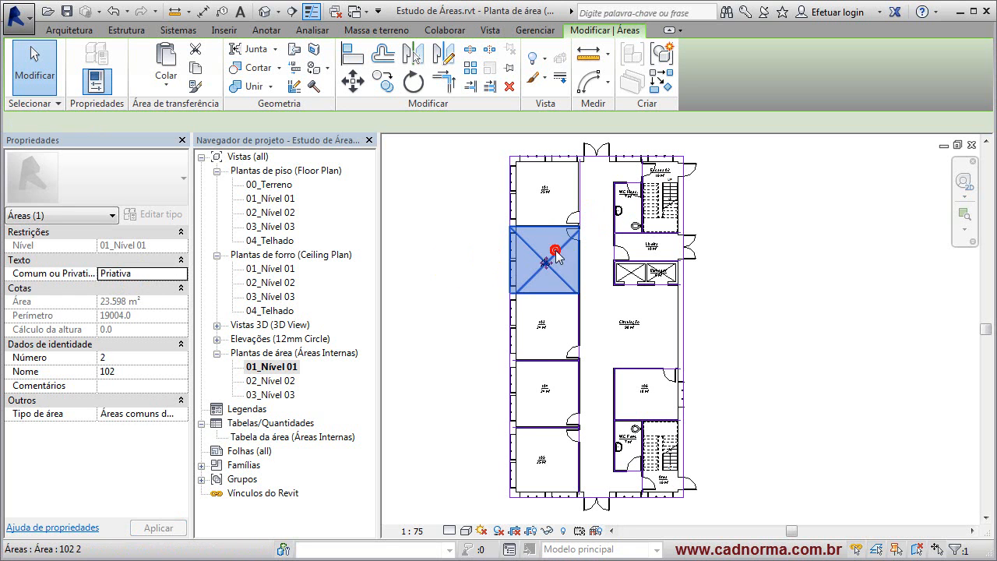
click(559, 312)
click(555, 363)
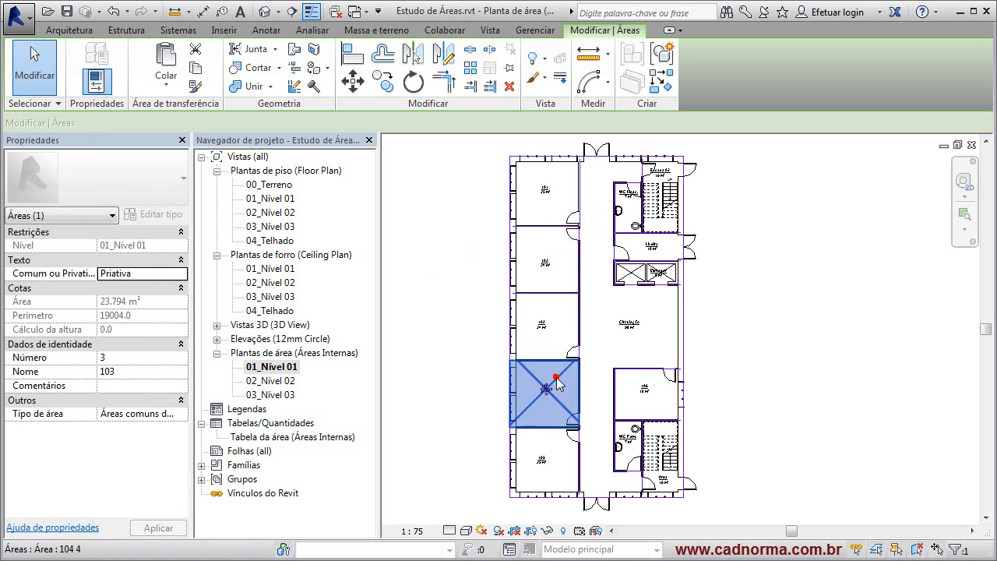
click(739, 323)
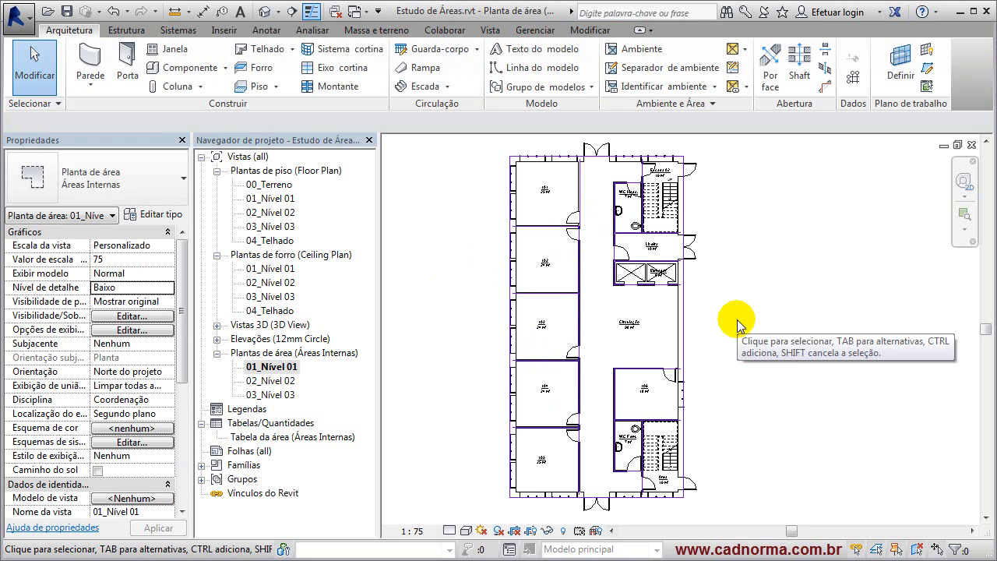
Step: Preview the Áreas (Áreas Internas) colour scheme coloured by Comum ou Privativa and discard the change
click(700, 104)
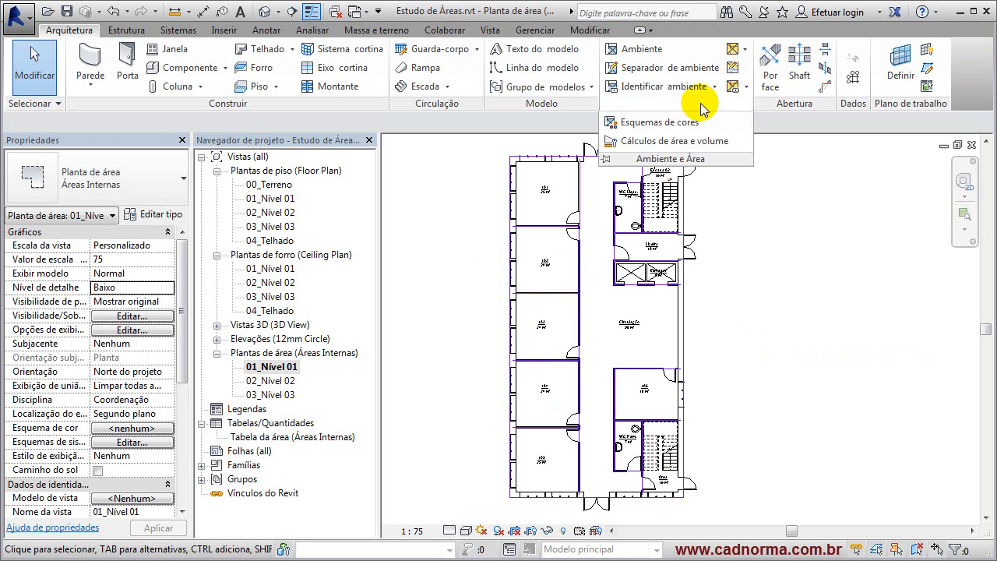
click(662, 122)
click(345, 134)
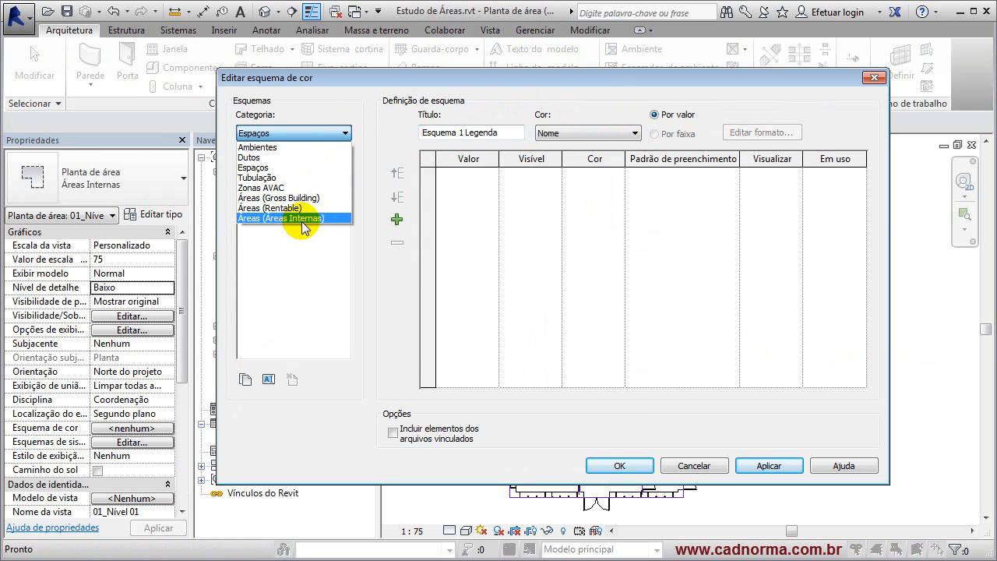
click(287, 218)
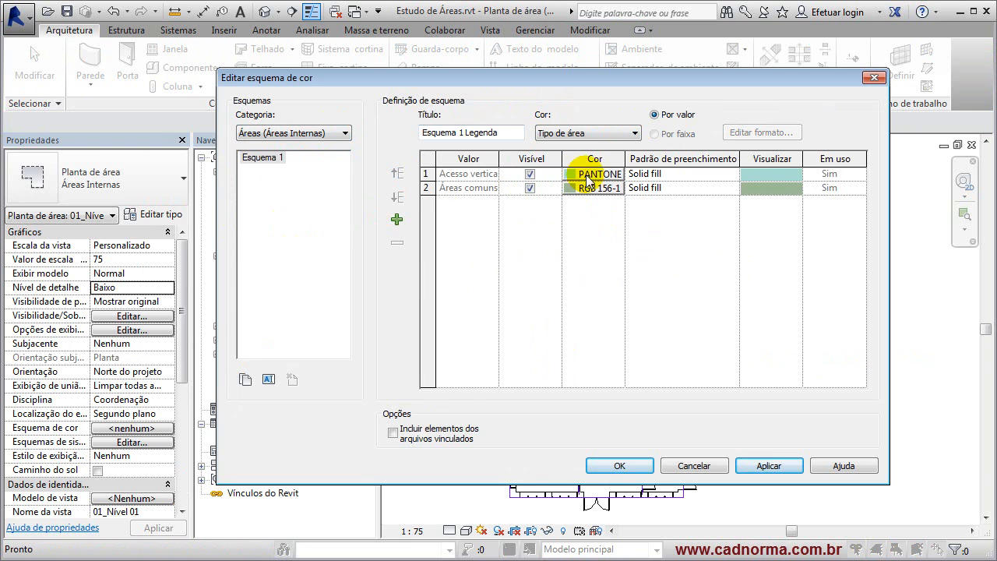
click(634, 133)
click(637, 135)
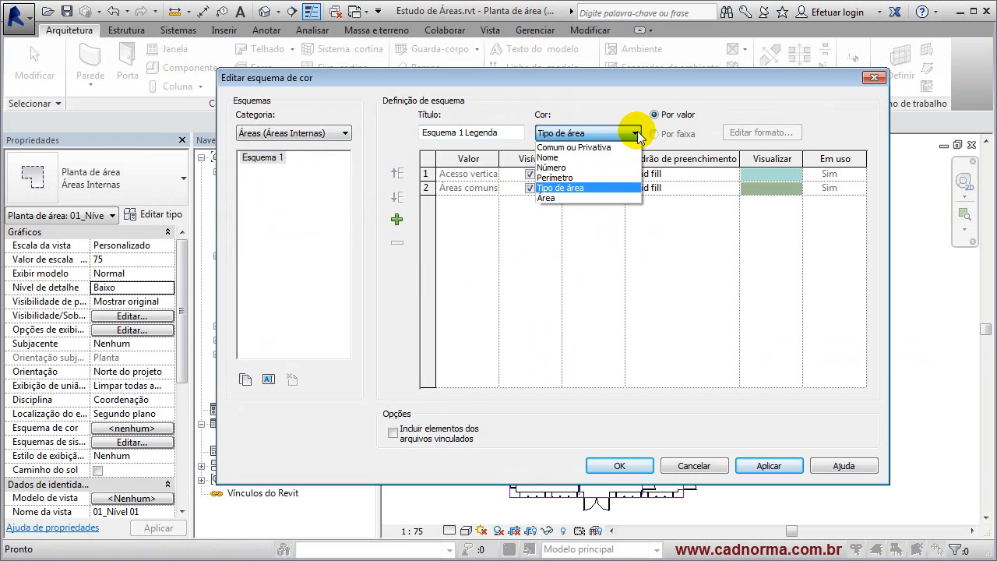
click(608, 148)
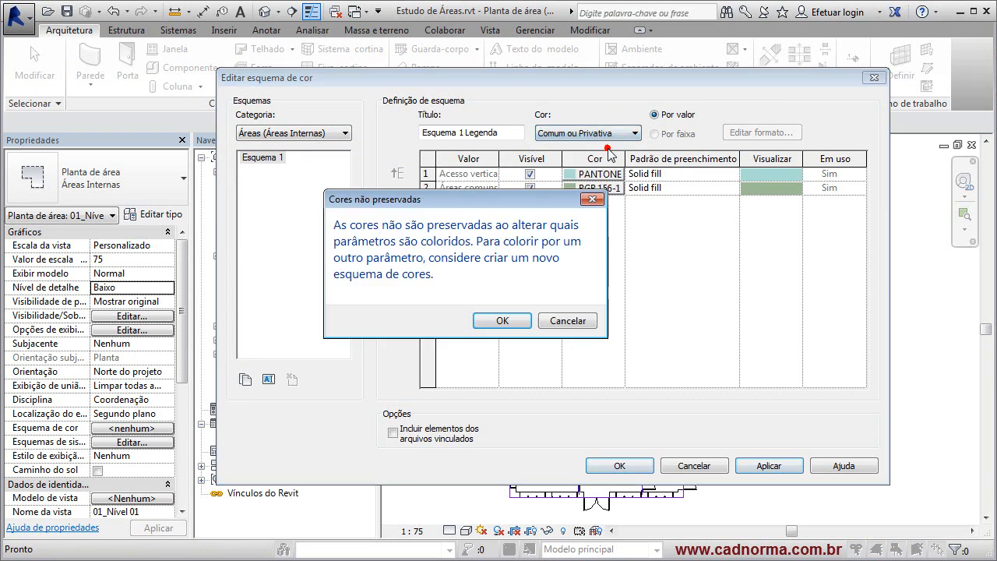
click(506, 322)
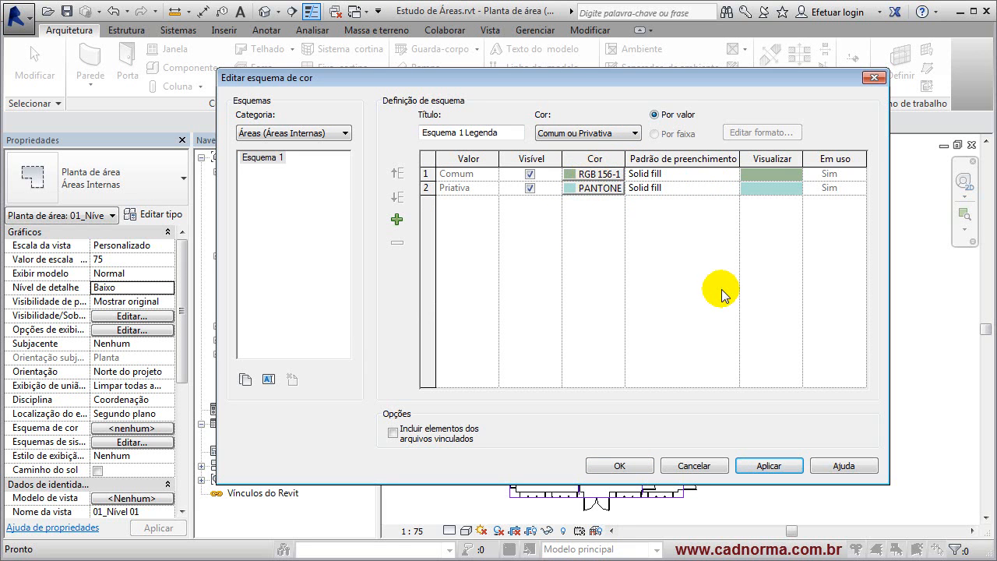
click(695, 465)
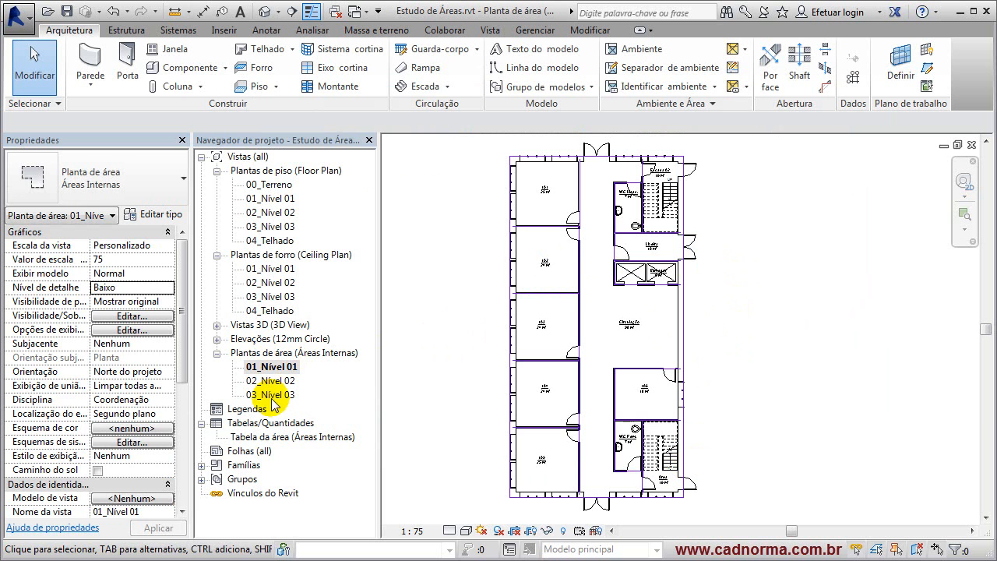
Step: Add a Sim/Não project parameter named Computável to the Tabela da área (Áreas Internas) schedule
double_click(292, 437)
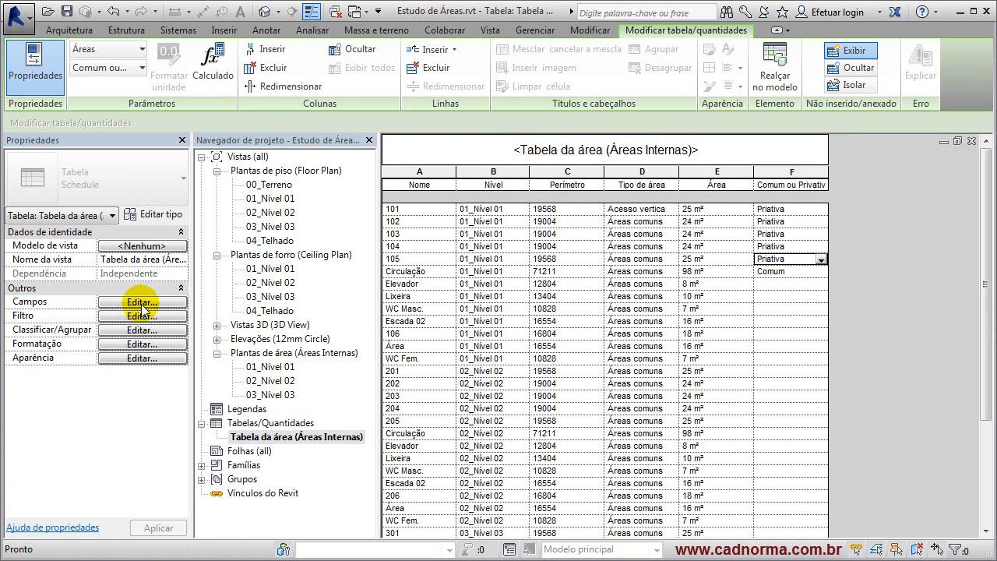
click(140, 302)
click(305, 377)
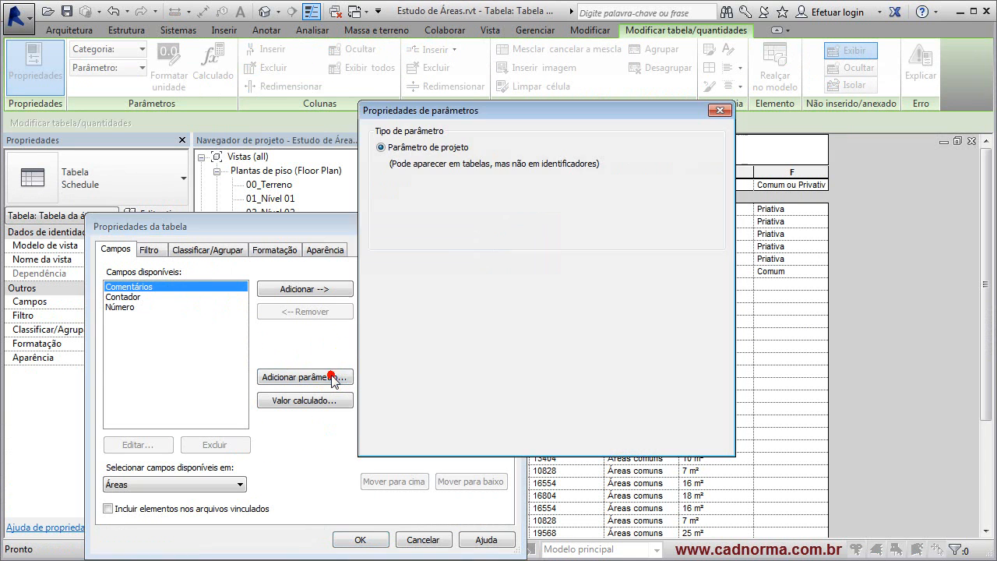
text(Computável)
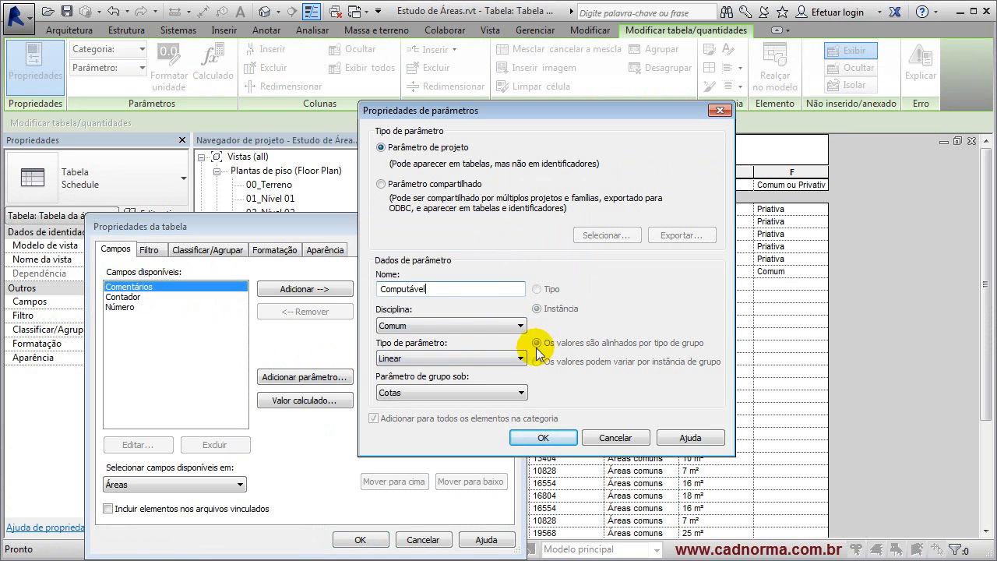
click(519, 358)
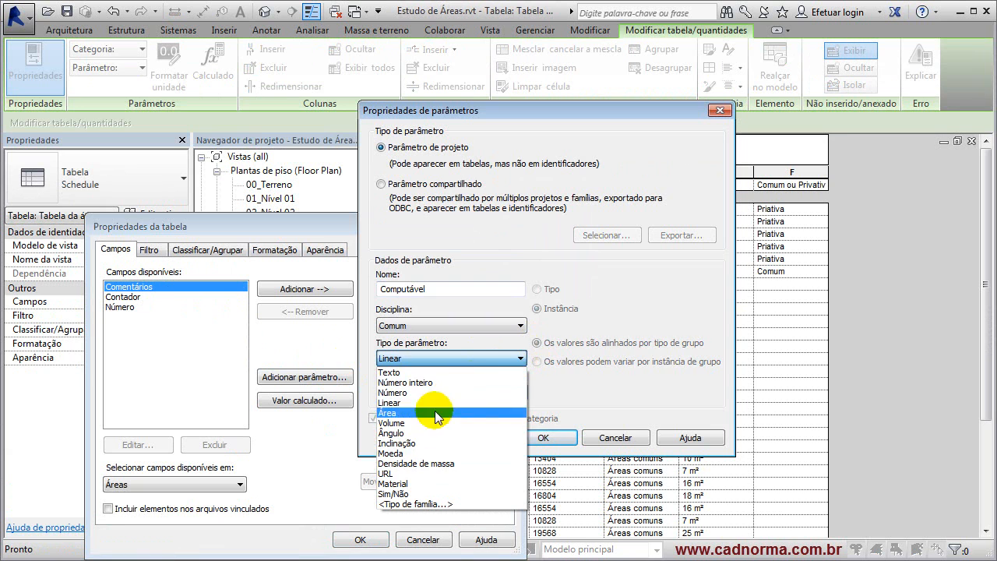
click(409, 494)
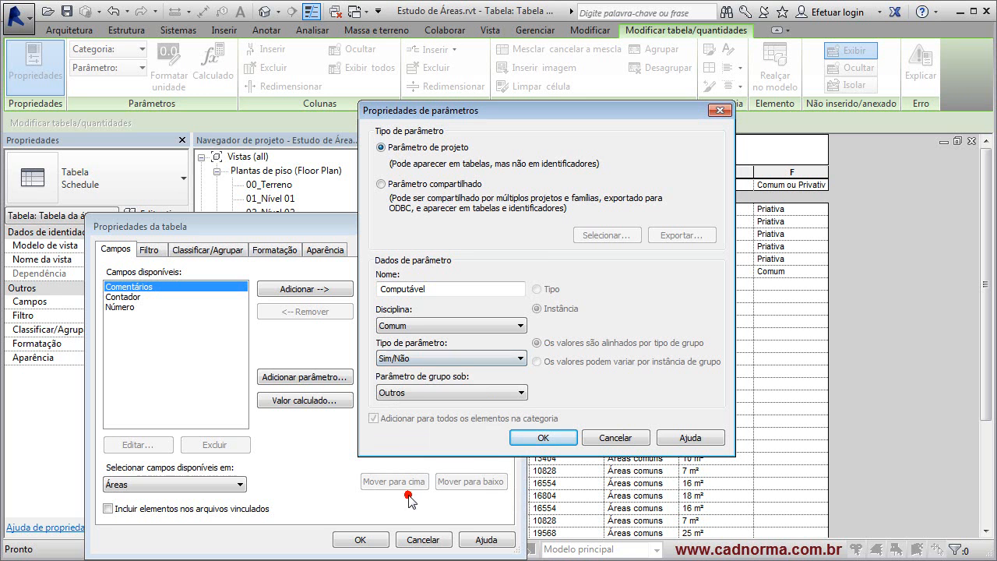
click(542, 438)
click(359, 538)
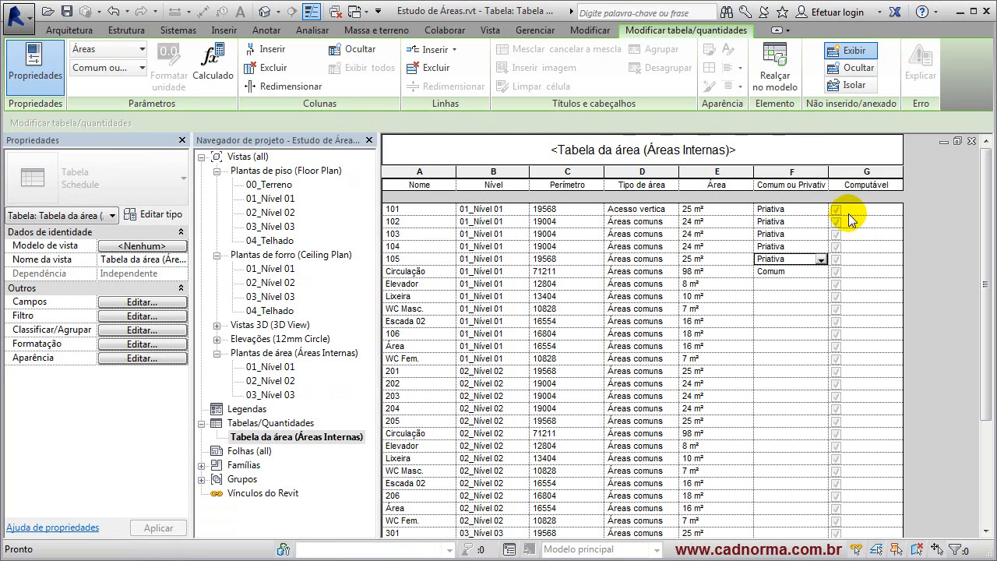
Step: Mark areas 101 to 105 on 01_Nível 01 as Computável in the schedule
click(835, 210)
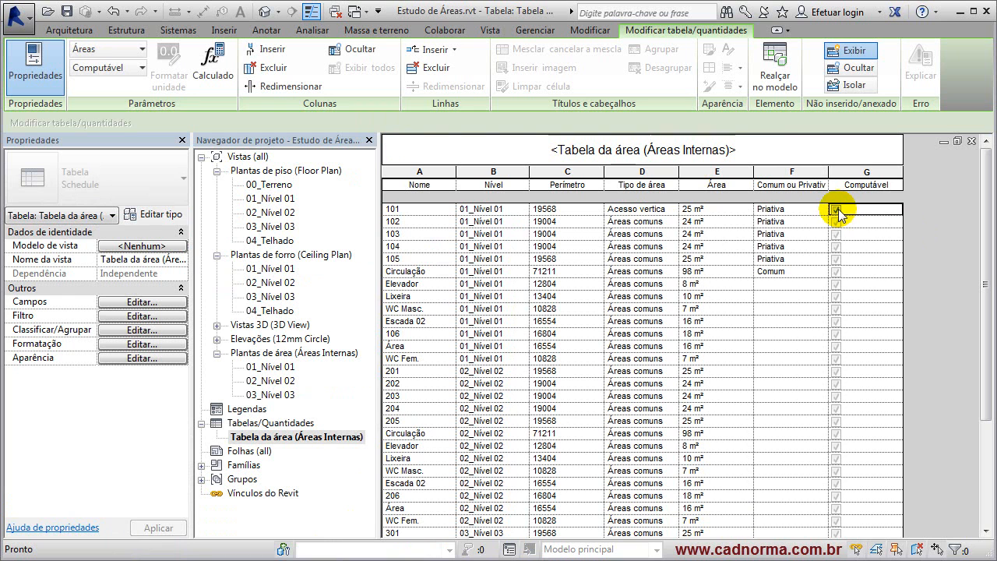
click(835, 221)
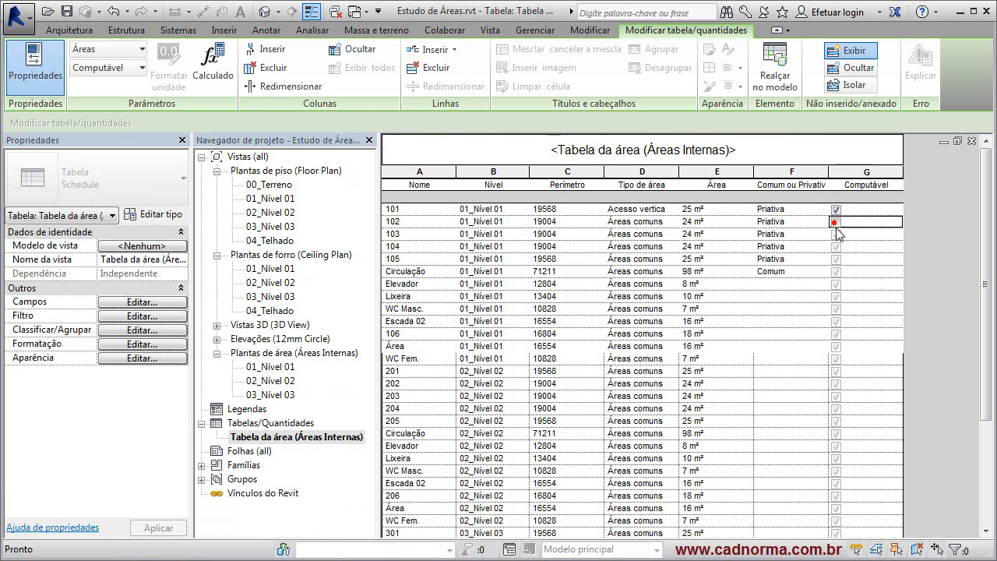
click(835, 234)
click(836, 246)
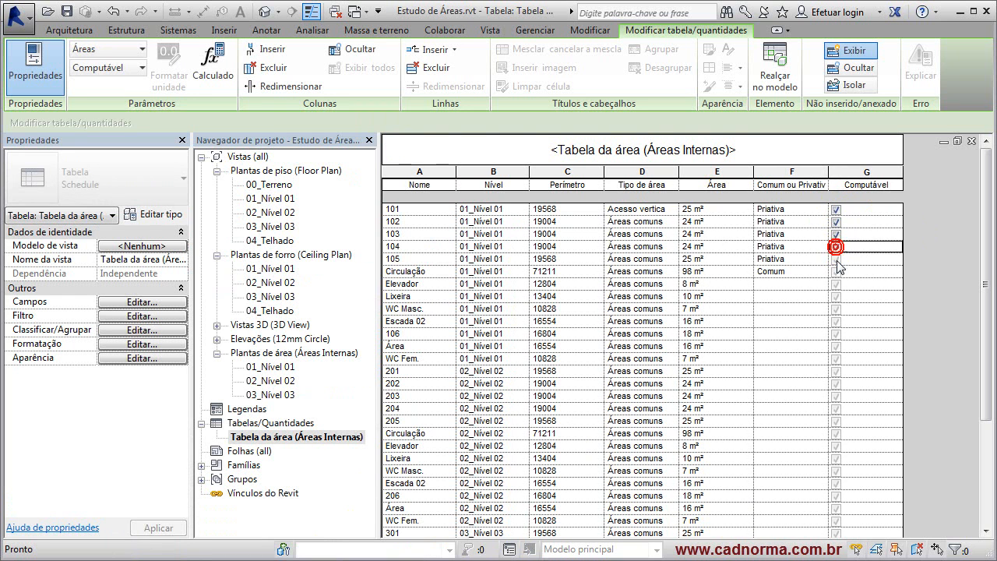
click(836, 259)
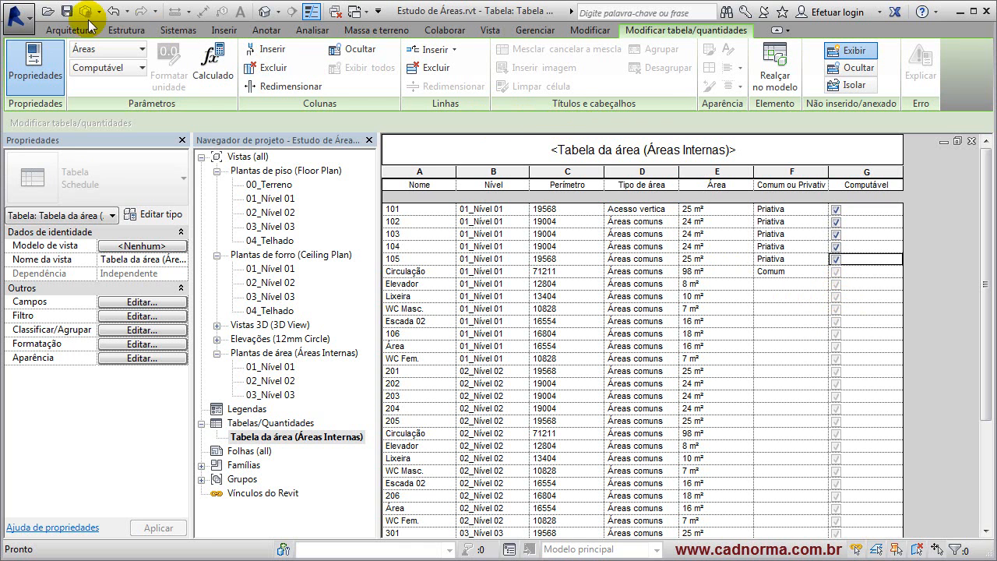
Step: Preview the Áreas (Áreas Internas) colour scheme Esquema 1 coloured by Computável
click(70, 29)
click(668, 103)
click(672, 123)
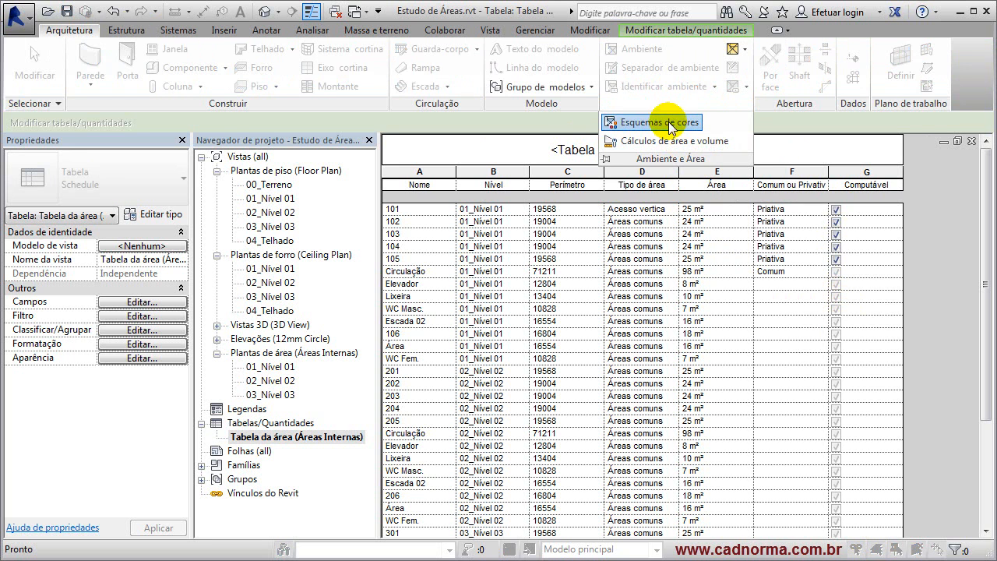
click(345, 133)
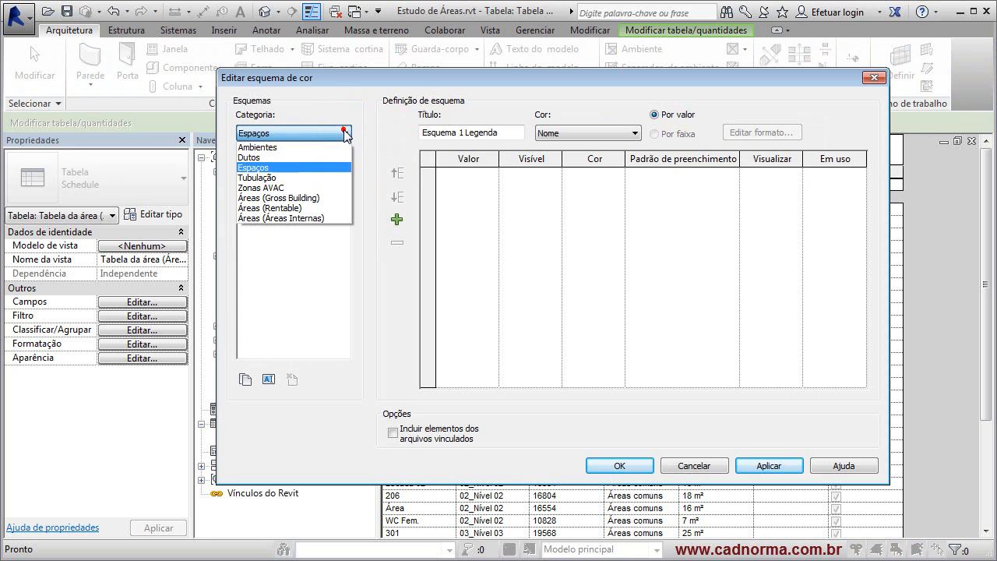
click(282, 218)
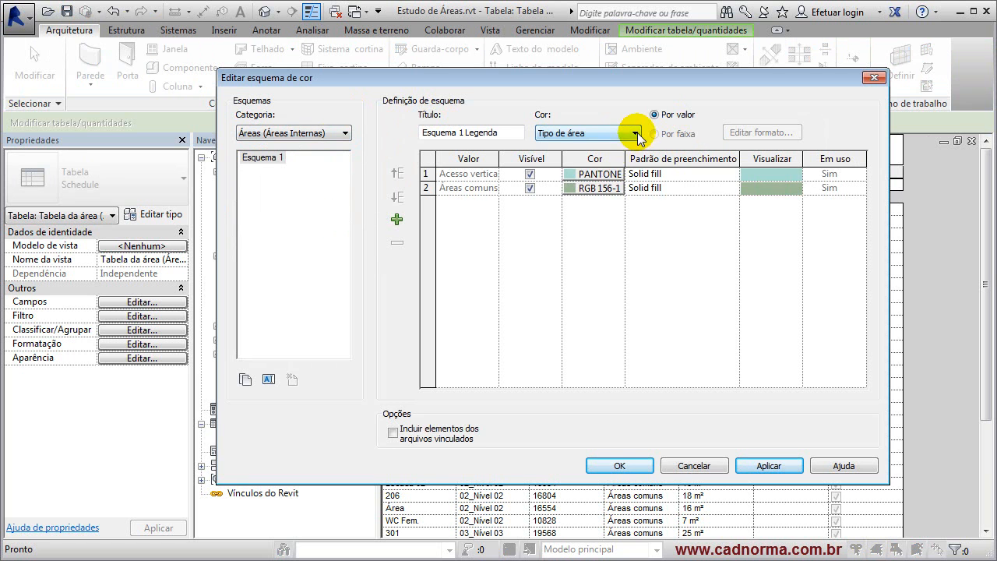
click(635, 133)
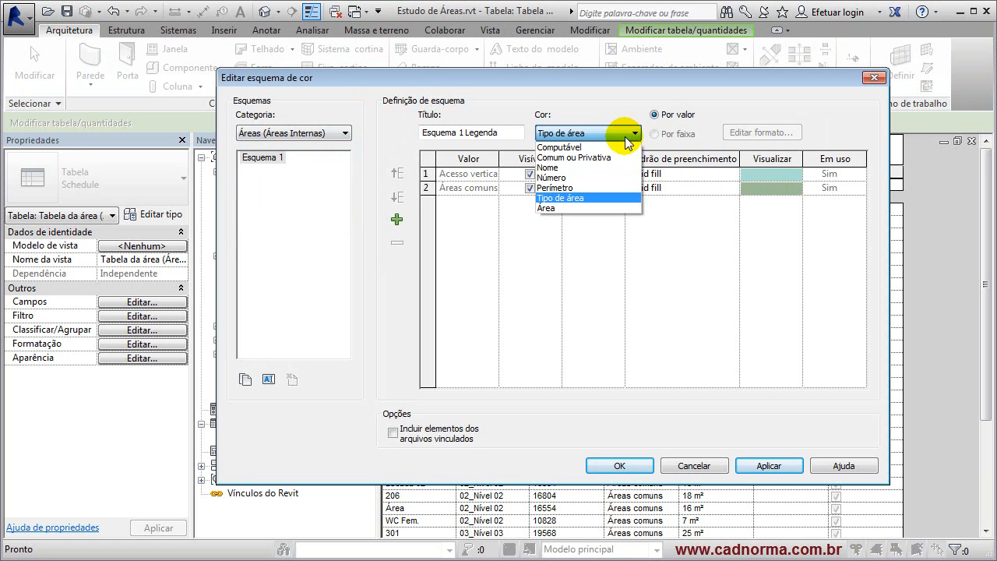
click(558, 147)
click(565, 318)
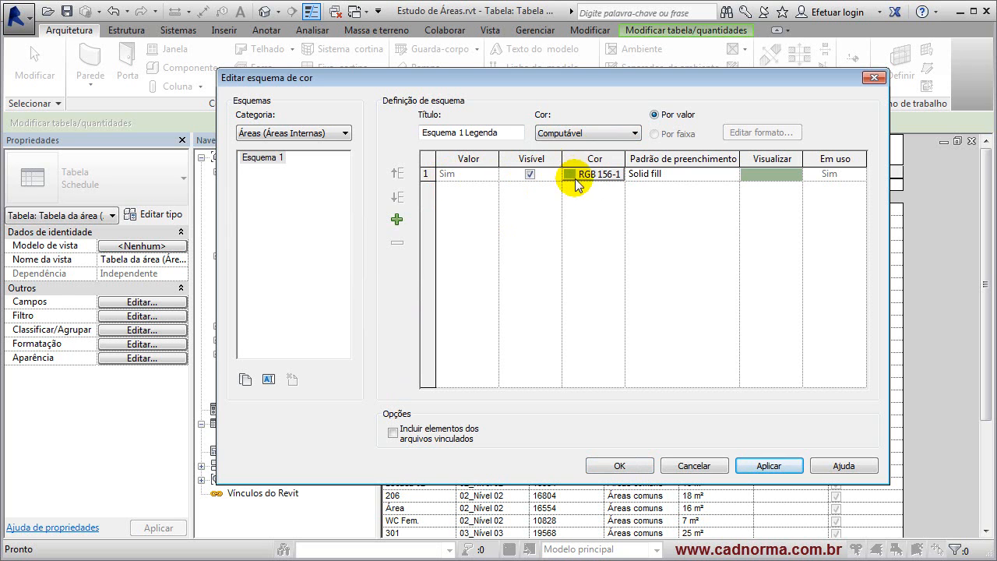
Step: Add a Não entry to the colour scheme, move it below Sim, and discard the scheme changes
click(397, 222)
text(Nã)
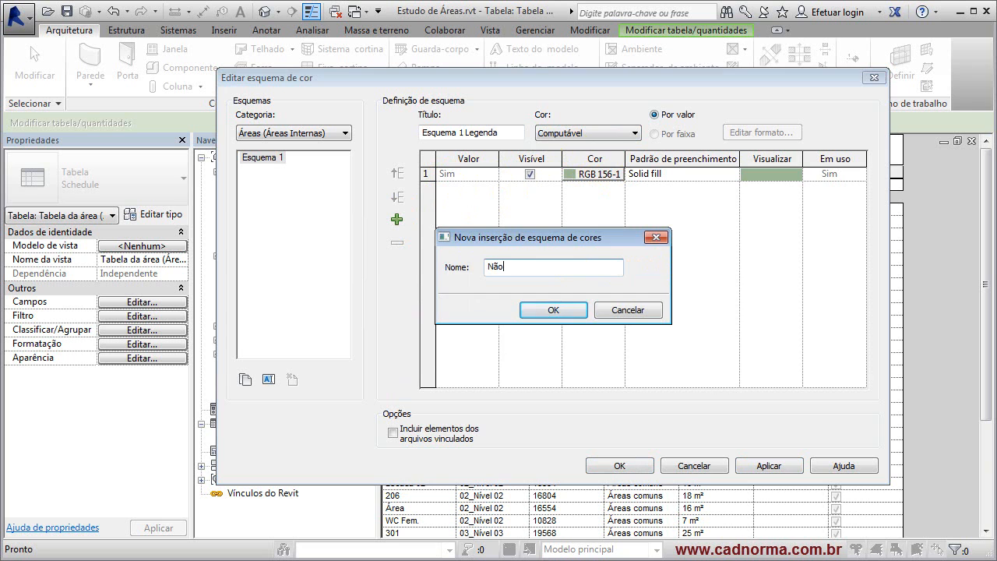
text(o)
key(Return)
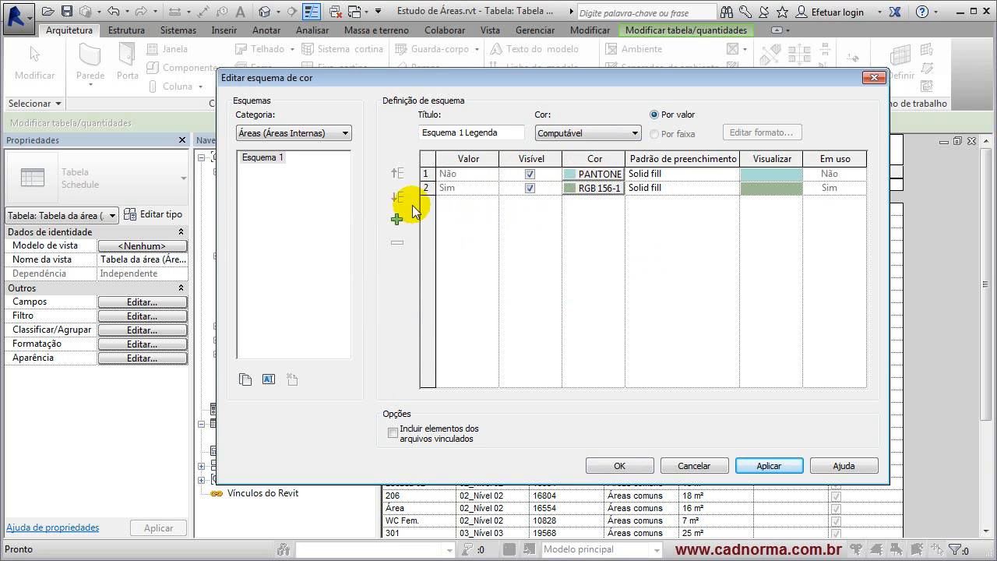
click(427, 172)
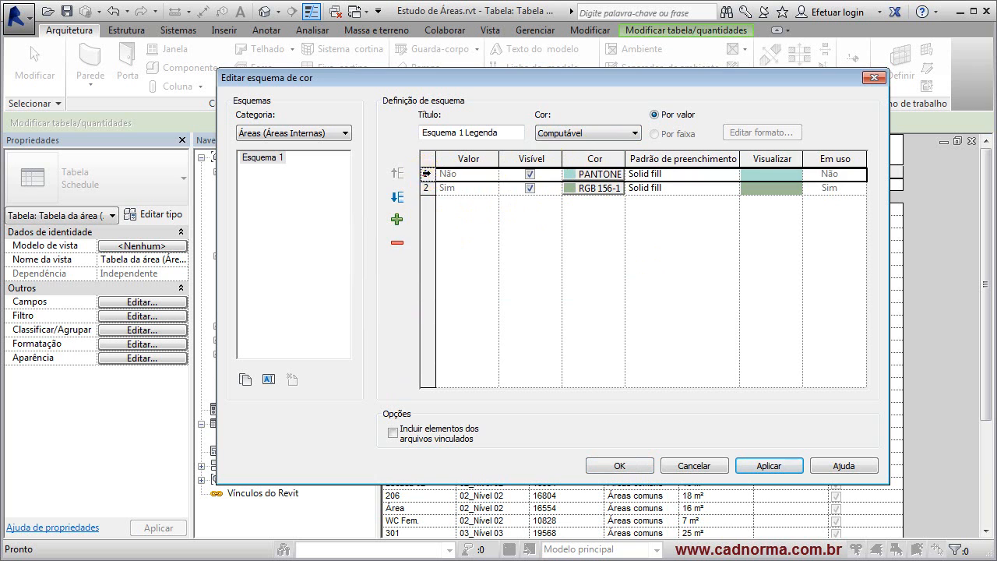
click(396, 200)
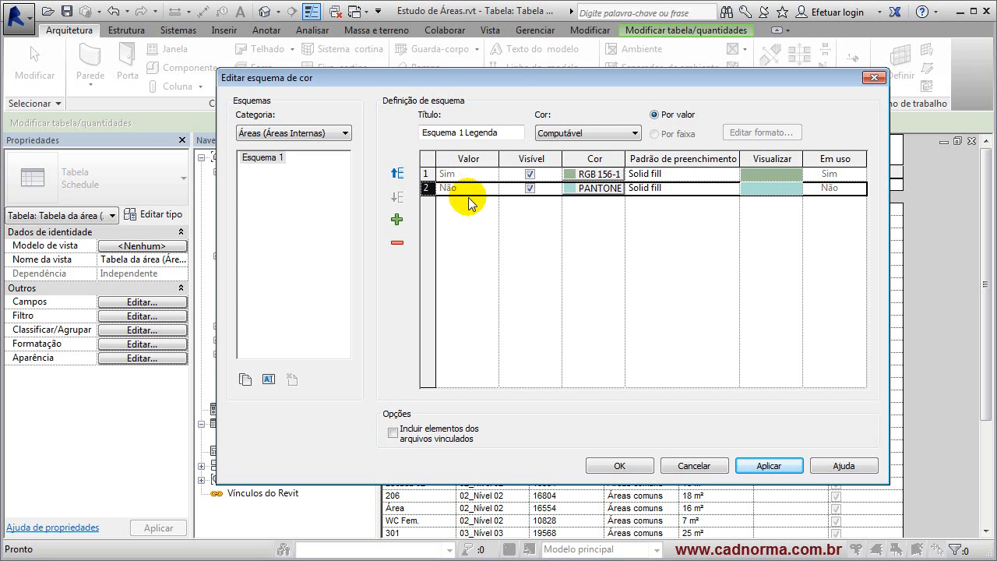
click(693, 465)
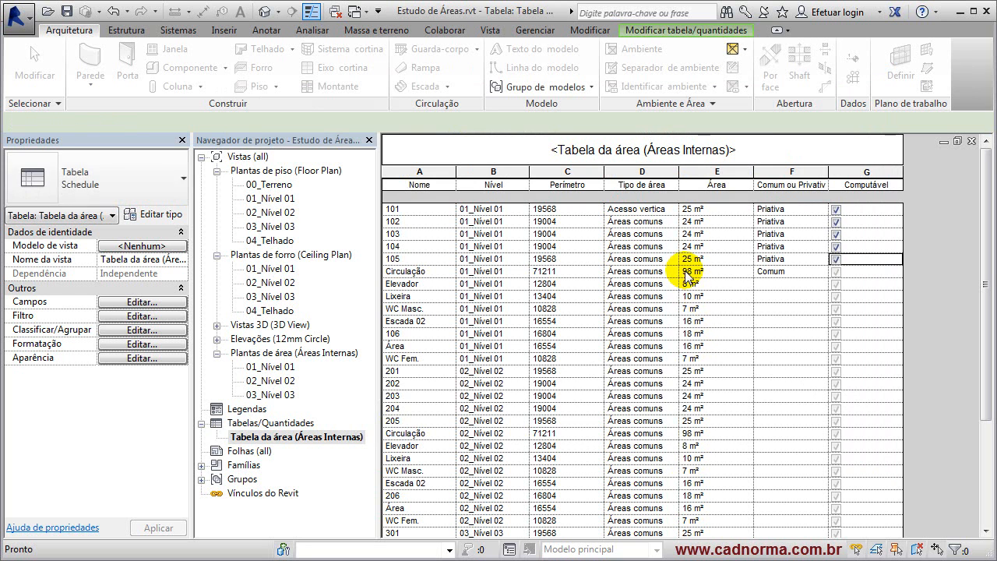
Step: Set the Tipo de área of area 101 on 01_Nível 01 to Áreas comuns
click(633, 208)
click(644, 209)
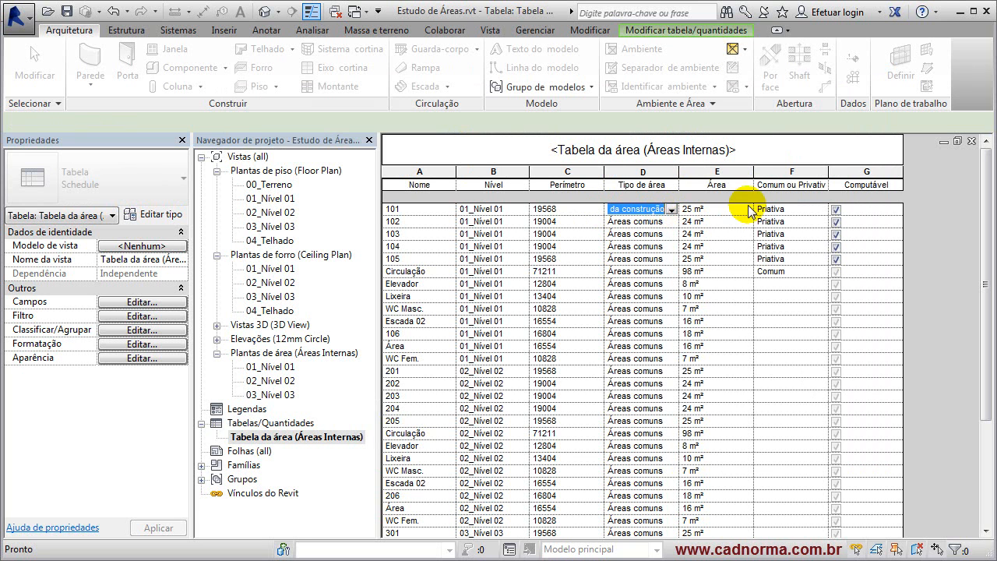
click(644, 221)
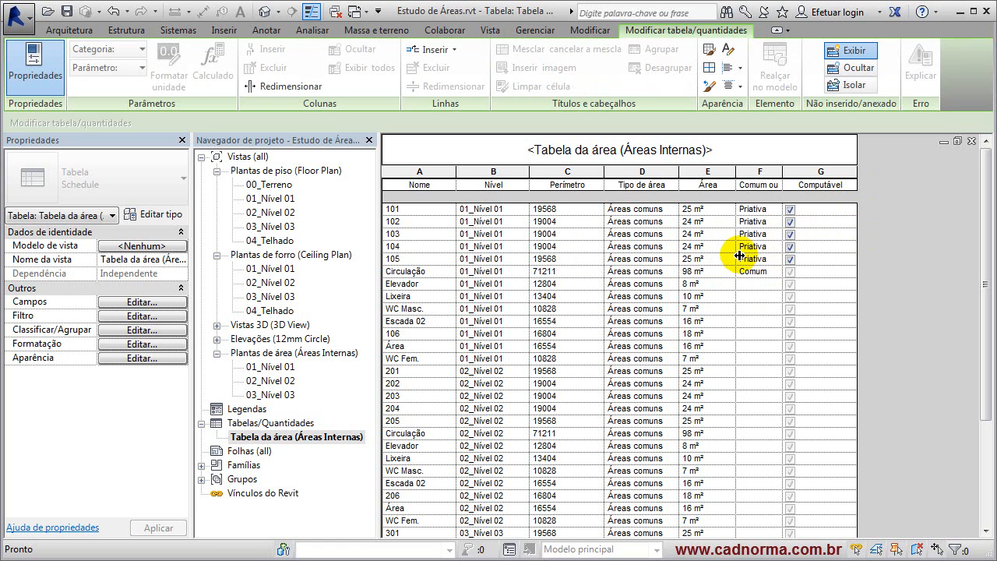
Step: Add a Percentual calculated value named Fração ideal to the schedule, taken of Área by <Total geral>, and review its column
click(147, 302)
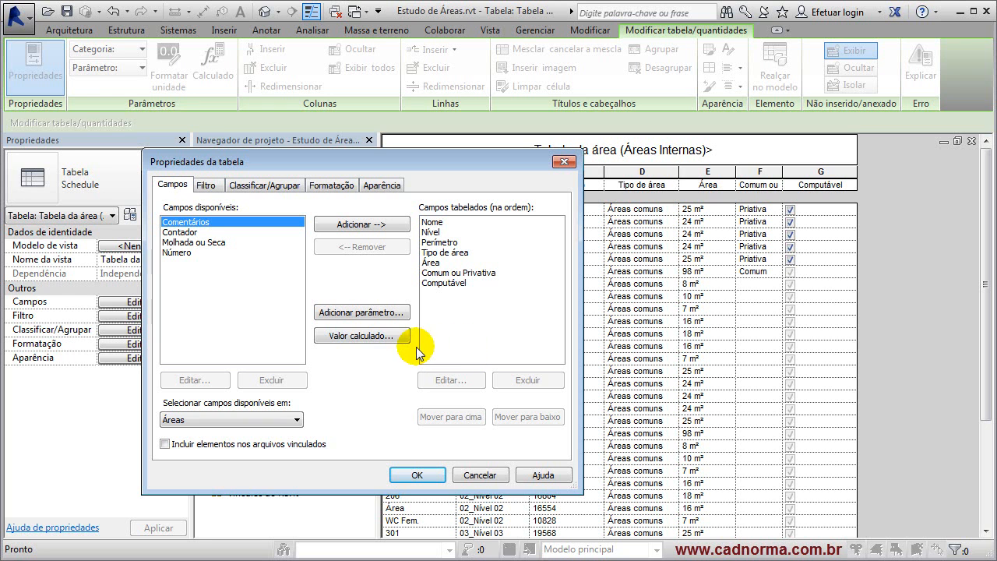
click(379, 336)
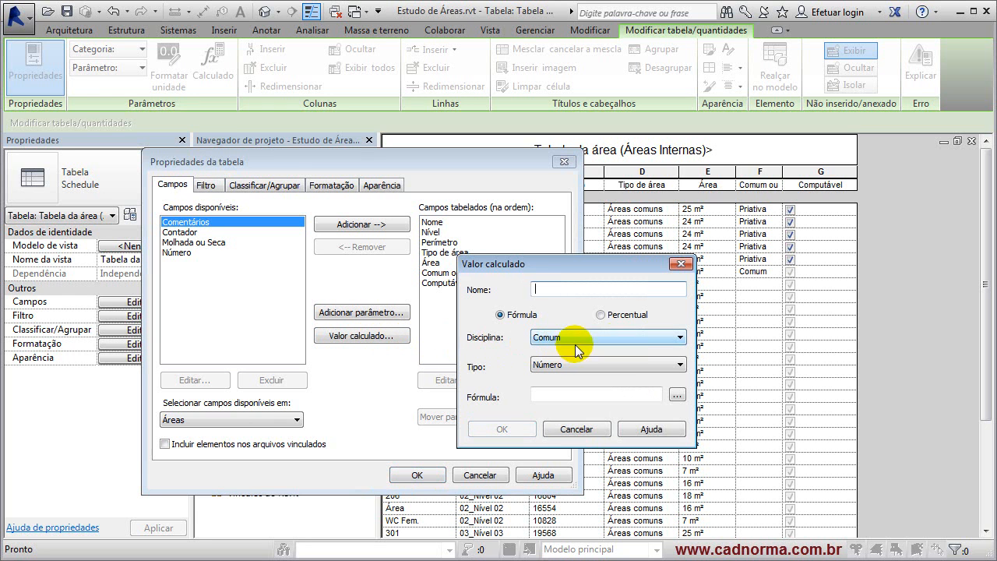
click(600, 315)
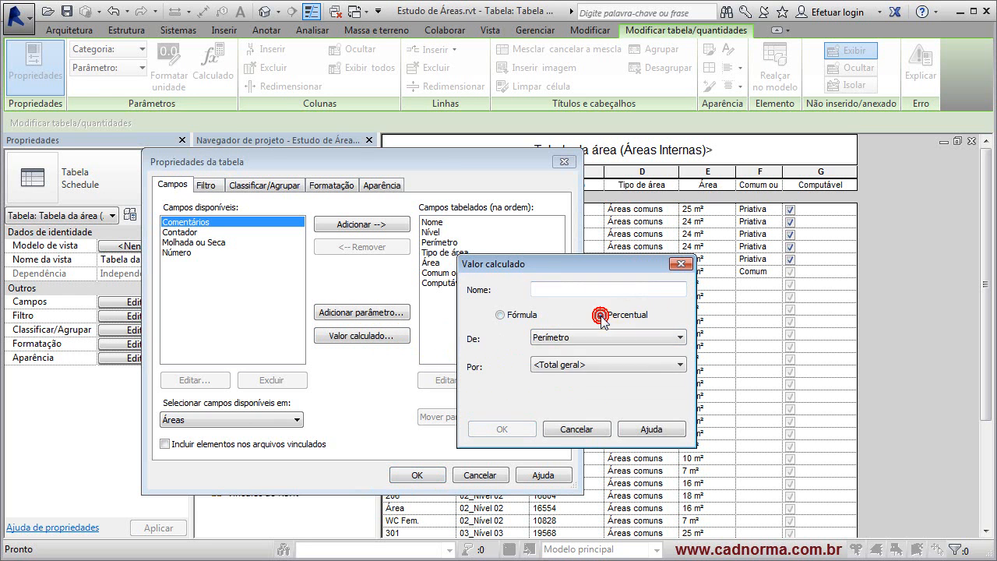
click(558, 289)
text(Fração ideal)
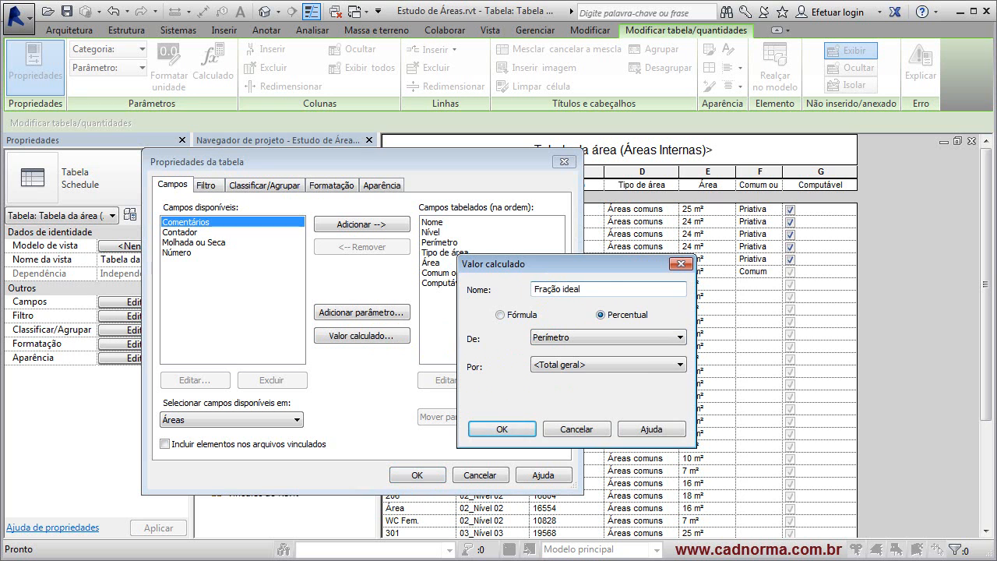
click(616, 337)
click(633, 361)
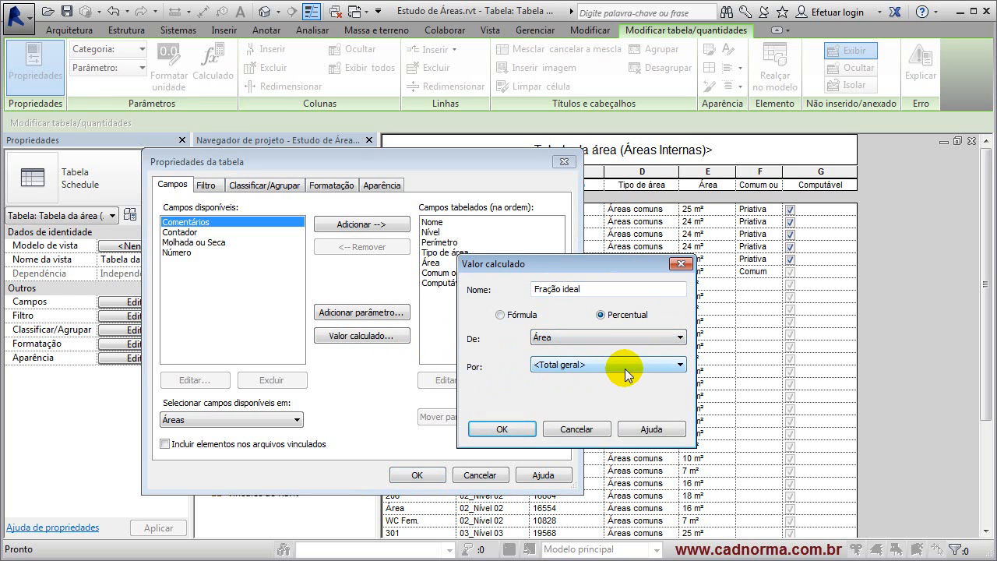
click(502, 428)
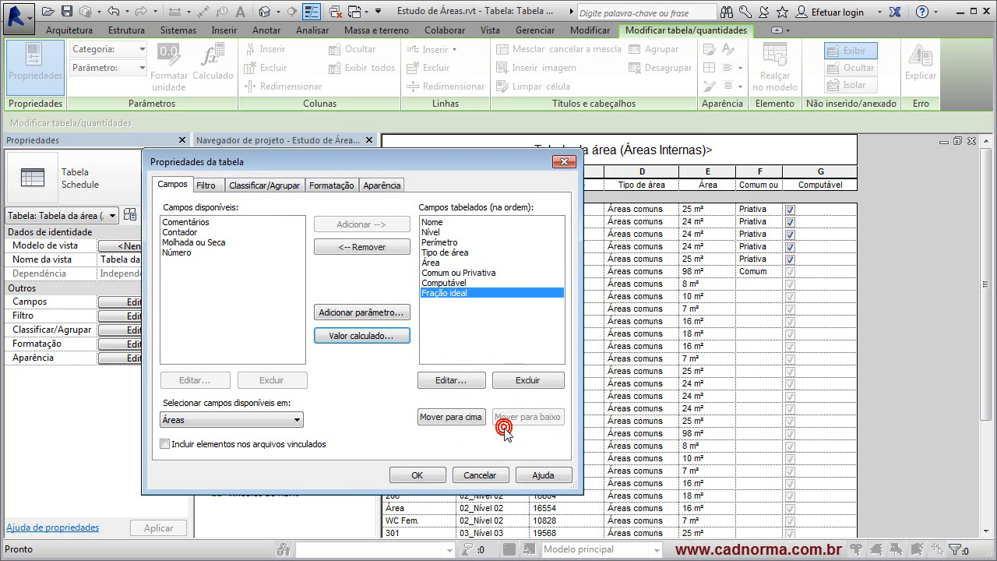
click(417, 474)
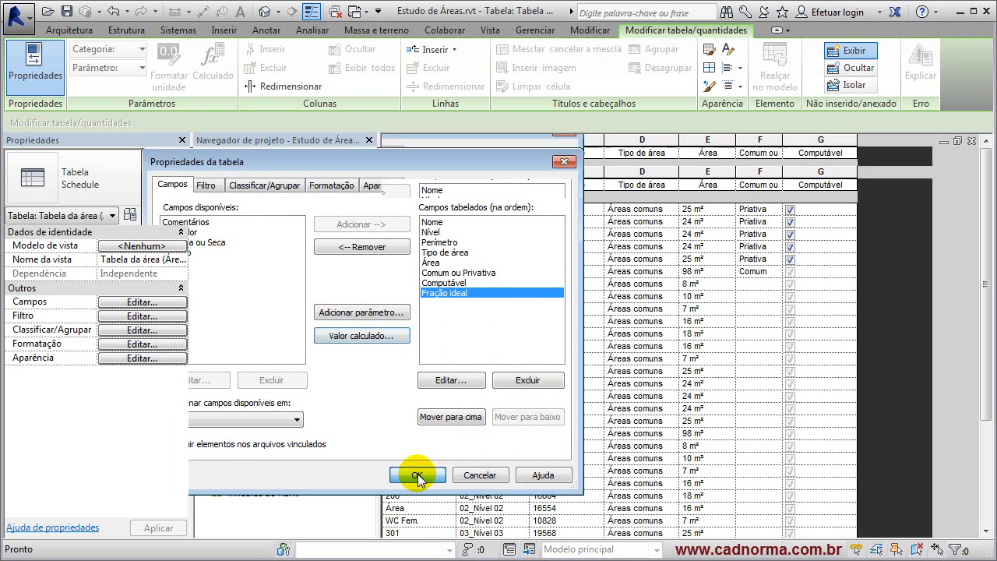
click(913, 211)
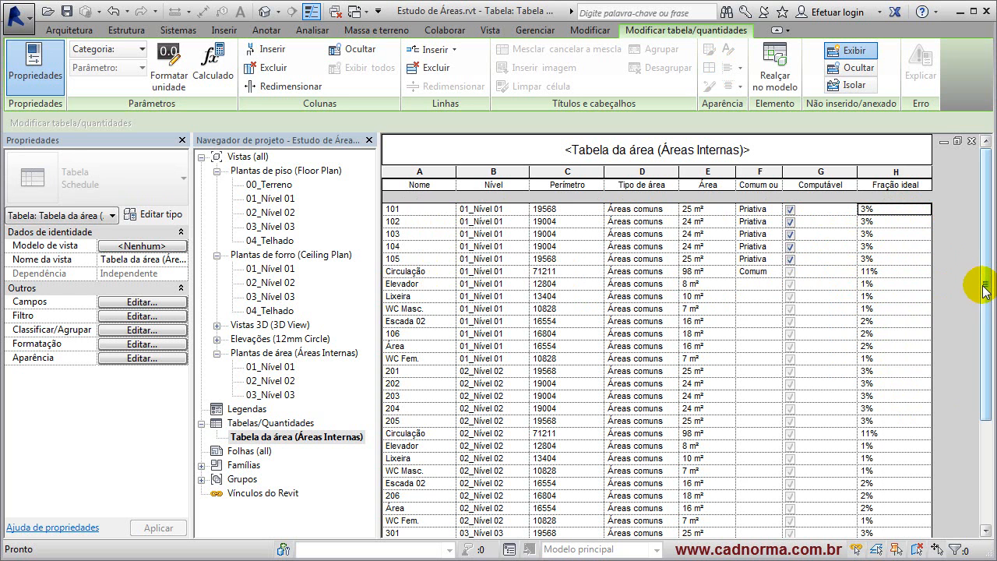
drag(985, 288, 985, 315)
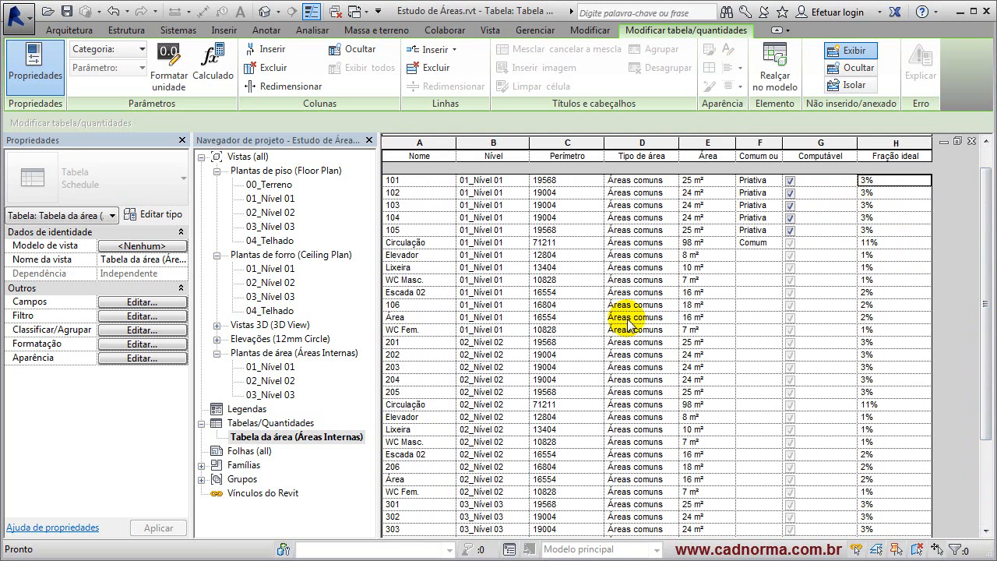